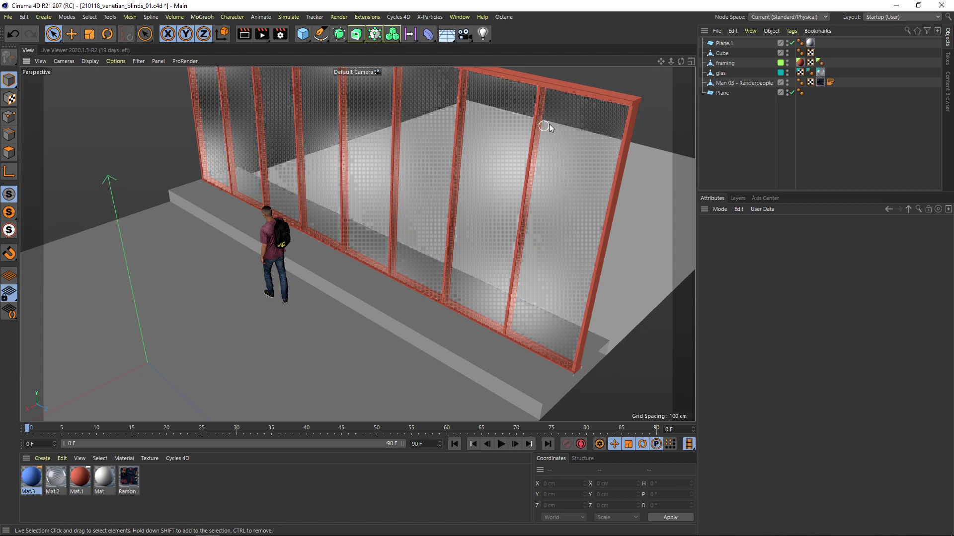
Step: Examine the window frame scene and the interior renders with venetian blinds on the reference board
{"action": "left_click_drag", "start_coordinate": [409, 283], "coordinate": [354, 222], "text": "alt"}
{"action": "middle_click_drag", "start_coordinate": [354, 218], "coordinate": [353, 222], "text": "alt"}
{"action": "mouse_move", "coordinate": [299, 530]}
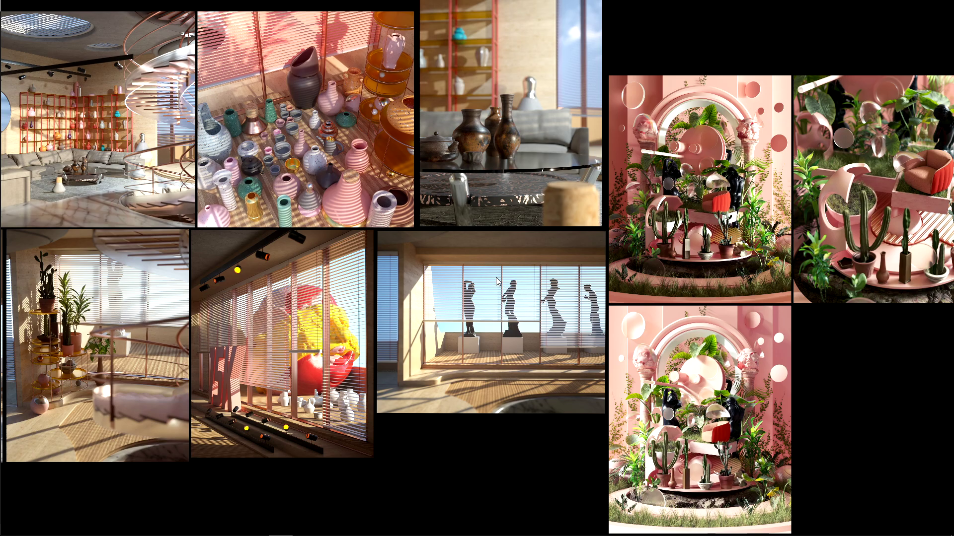
{"action": "middle_click_drag", "start_coordinate": [595, 255], "coordinate": [423, 235]}
{"action": "middle_click_drag", "start_coordinate": [217, 157], "coordinate": [665, 220]}
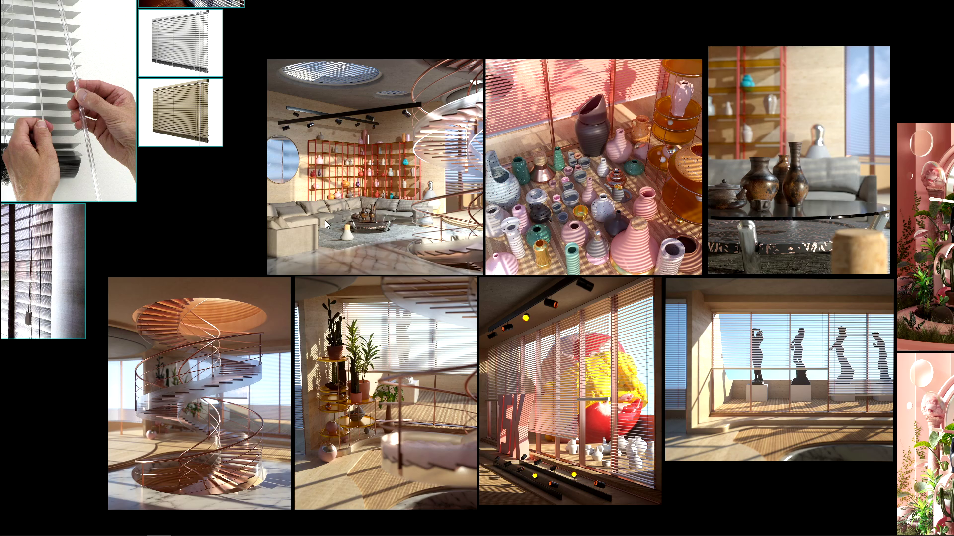
{"action": "scroll", "coordinate": [531, 380], "scroll_direction": "up", "scroll_amount": 2}
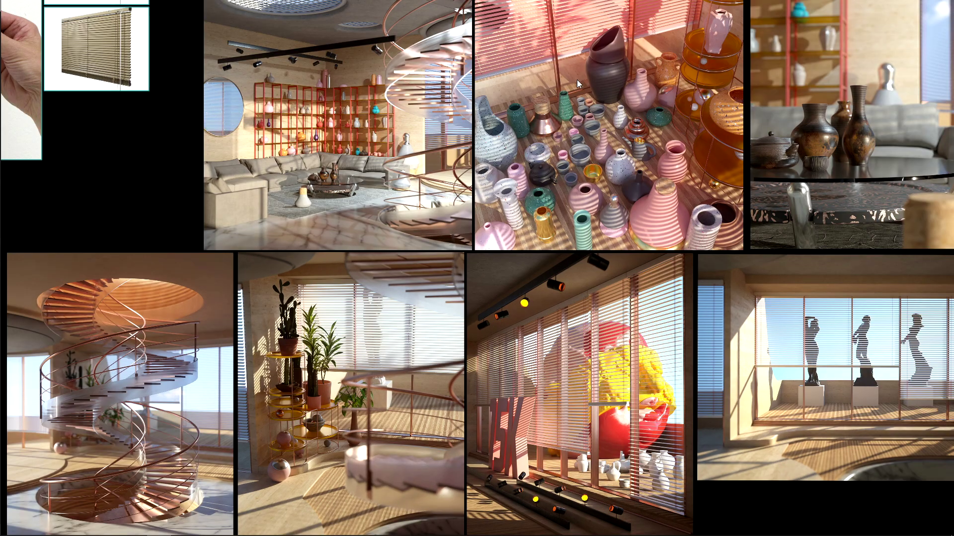
Step: Switch to the browser and view the 3DBONFIRE Patreon page down to its membership levels
{"action": "left_click_drag", "start_coordinate": [227, 25], "coordinate": [139, 27]}
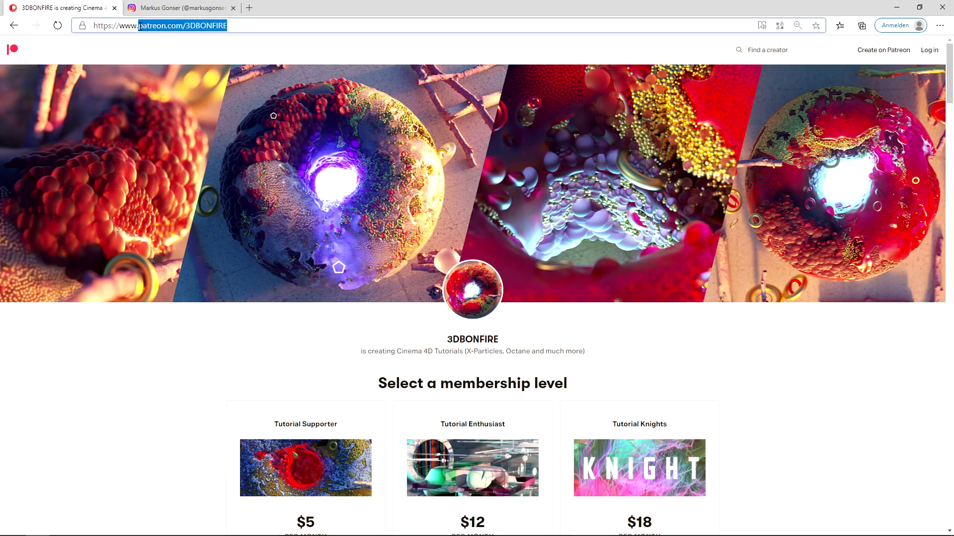
{"action": "scroll", "coordinate": [487, 235], "scroll_direction": "down", "scroll_amount": 3}
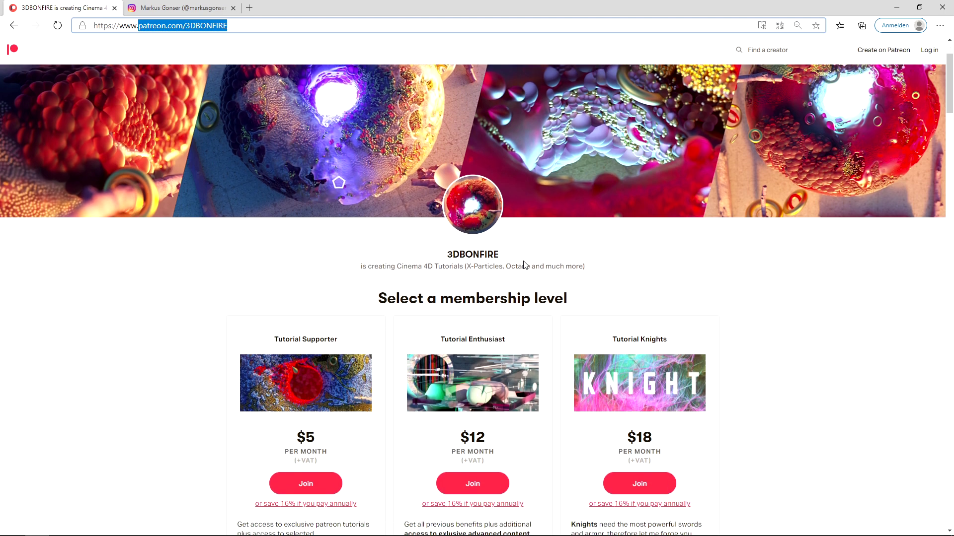
{"action": "left_click_drag", "start_coordinate": [447, 189], "coordinate": [496, 189]}
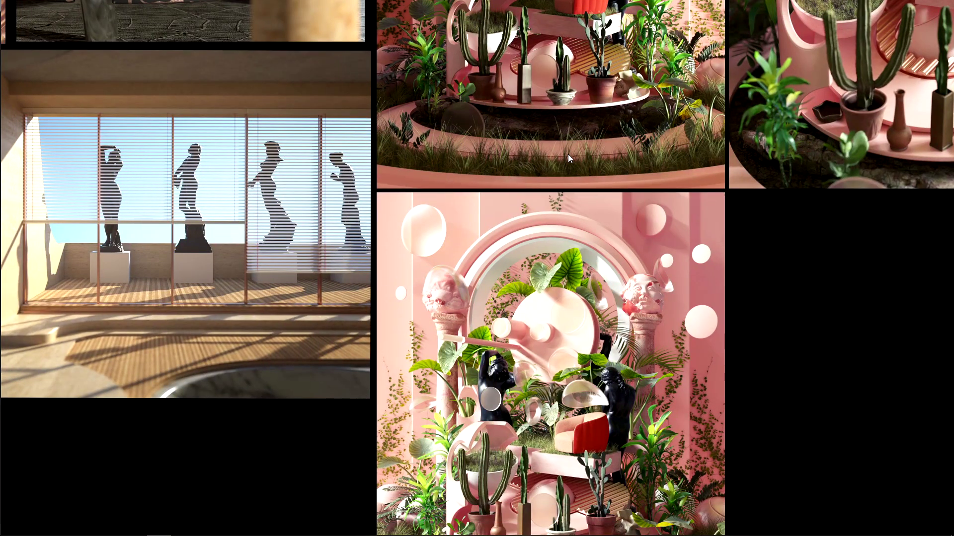
Step: Return to the reference board and examine the pink plant and arch renders up close
{"action": "scroll", "coordinate": [517, 276], "scroll_direction": "up", "scroll_amount": 2}
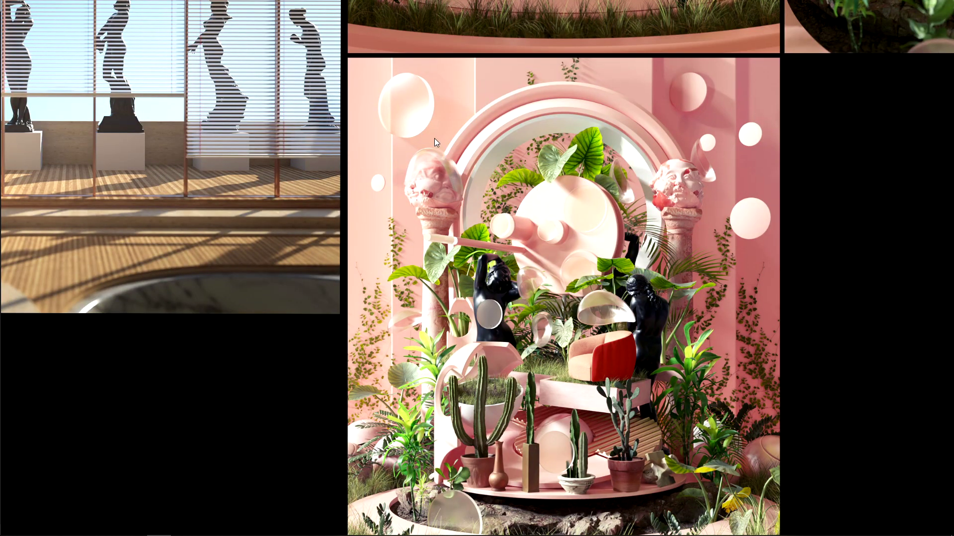
{"action": "middle_click_drag", "start_coordinate": [435, 139], "coordinate": [519, 310]}
{"action": "middle_click_drag", "start_coordinate": [529, 178], "coordinate": [529, 429]}
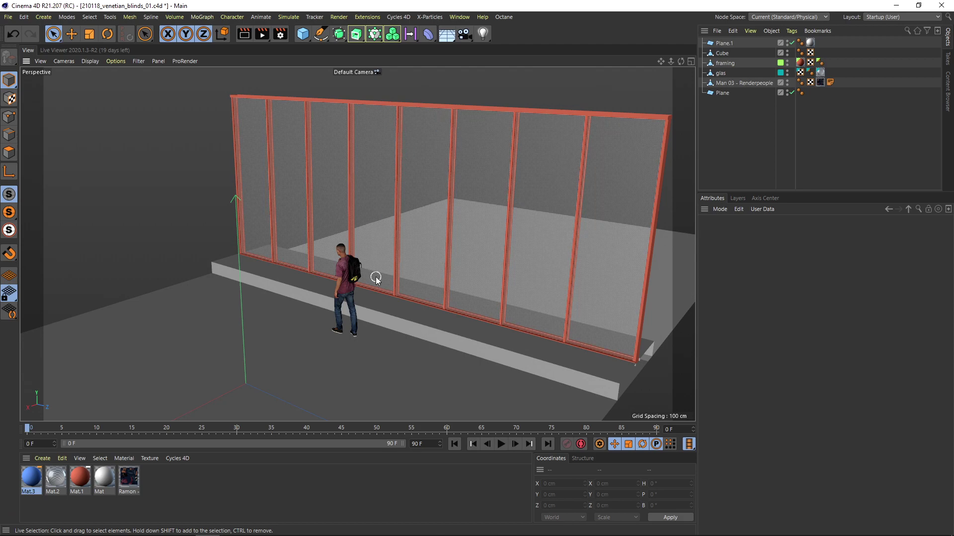
Step: Add a plane, narrow it to about 24 cm wide and place it along the base of the window frame
{"action": "mouse_move", "coordinate": [376, 280]}
{"action": "left_mouse_down", "text": "alt"}
{"action": "mouse_move", "coordinate": [419, 240]}
{"action": "mouse_move", "coordinate": [374, 268]}
{"action": "left_mouse_up", "text": "alt"}
{"action": "left_click_drag", "start_coordinate": [307, 36], "coordinate": [382, 66]}
{"action": "middle_click_drag", "start_coordinate": [360, 309], "coordinate": [381, 293], "text": "alt"}
{"action": "left_click_drag", "start_coordinate": [381, 293], "coordinate": [318, 283], "text": "alt"}
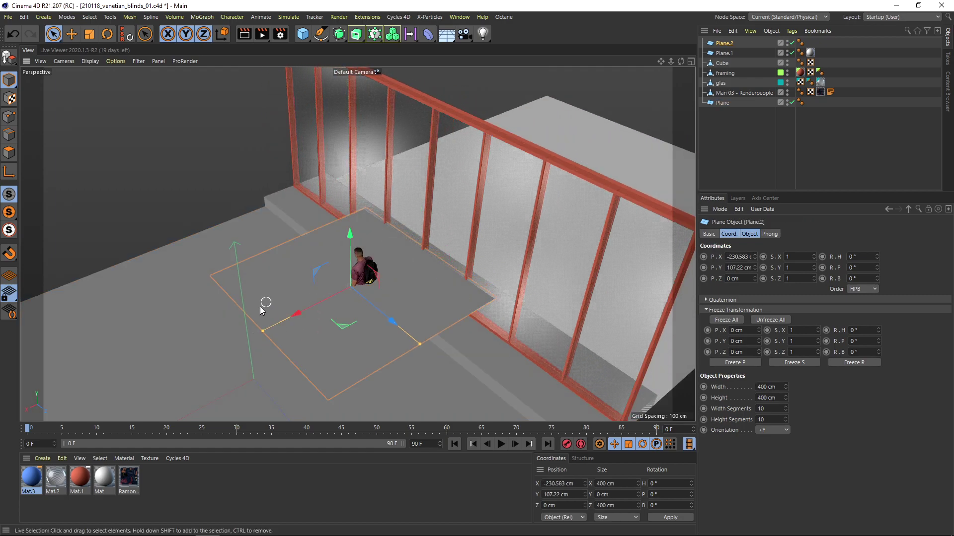
{"action": "left_click_drag", "start_coordinate": [263, 331], "coordinate": [347, 290]}
{"action": "left_click_drag", "start_coordinate": [302, 314], "coordinate": [320, 164]}
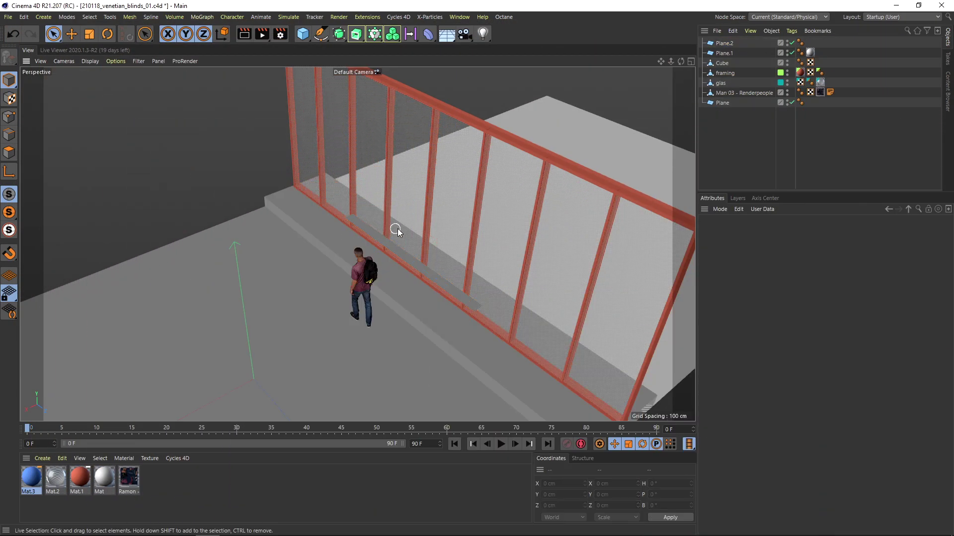
Step: Reduce the plane to one width segment and one height segment, and shorten its height to about 247 cm
{"action": "left_click_drag", "start_coordinate": [397, 229], "coordinate": [437, 174], "text": "alt"}
{"action": "left_click", "coordinate": [724, 44]}
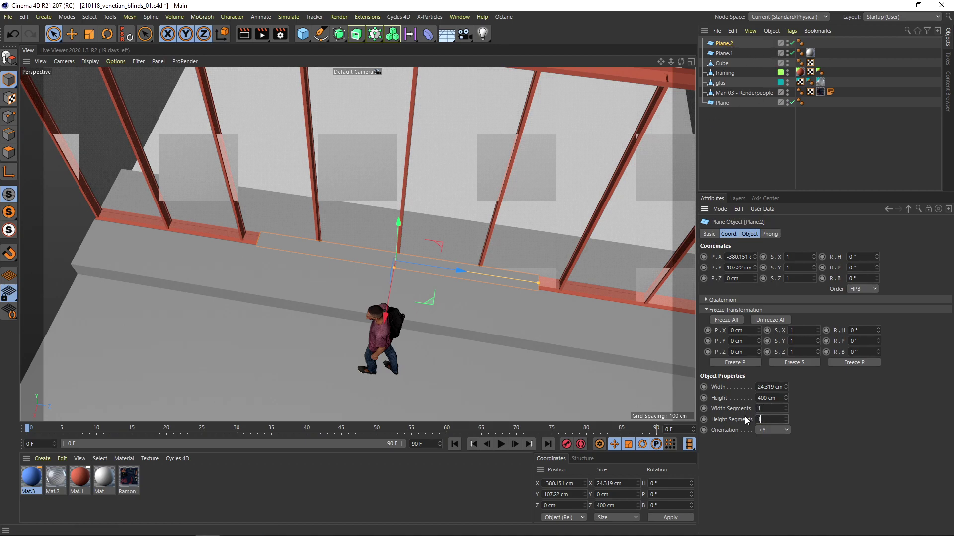
{"action": "left_click_drag", "start_coordinate": [399, 243], "coordinate": [462, 277], "text": "alt"}
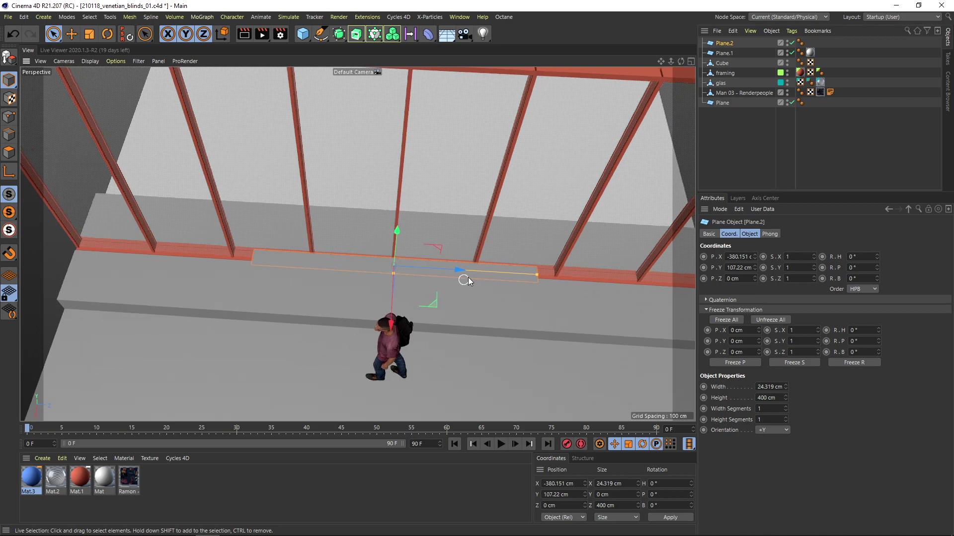
{"action": "left_click_drag", "start_coordinate": [539, 276], "coordinate": [479, 278]}
{"action": "left_click_drag", "start_coordinate": [480, 278], "coordinate": [323, 275], "text": "alt"}
Step: Show the plane and window frame from the top view with a shaded display including wireframe lines
{"action": "key", "text": "F2"}
{"action": "middle_click_drag", "start_coordinate": [352, 185], "coordinate": [383, 333], "text": "alt"}
{"action": "right_click_drag", "start_coordinate": [436, 248], "coordinate": [390, 269], "text": "alt"}
{"action": "scroll", "coordinate": [389, 268], "scroll_direction": "down", "scroll_amount": 4}
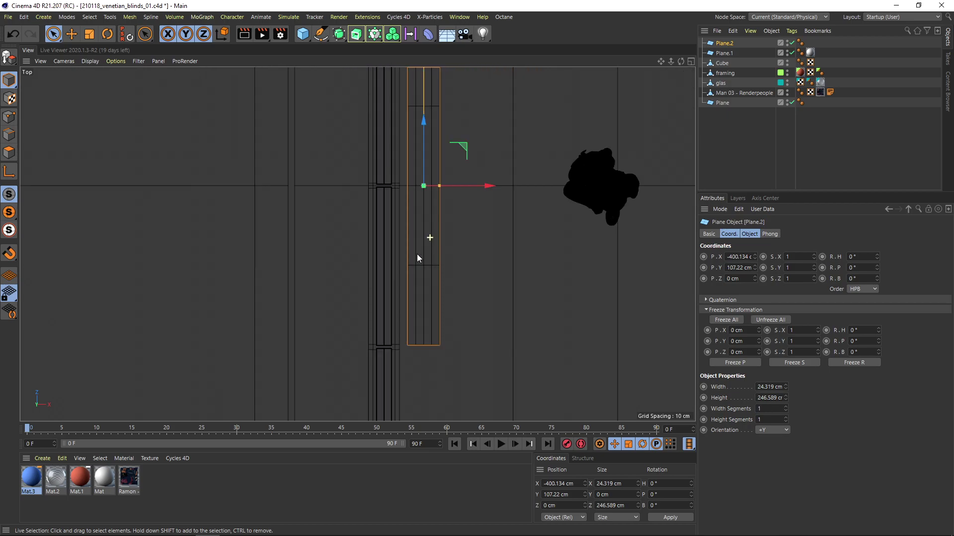
{"action": "left_click", "coordinate": [91, 62]}
{"action": "left_click", "coordinate": [105, 78]}
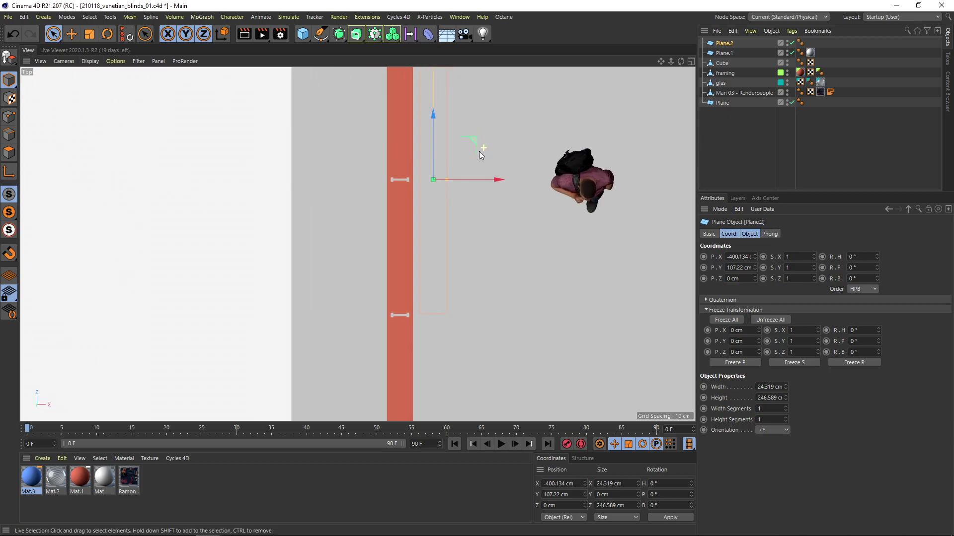
{"action": "left_click", "coordinate": [90, 61]}
{"action": "left_click", "coordinate": [230, 102]}
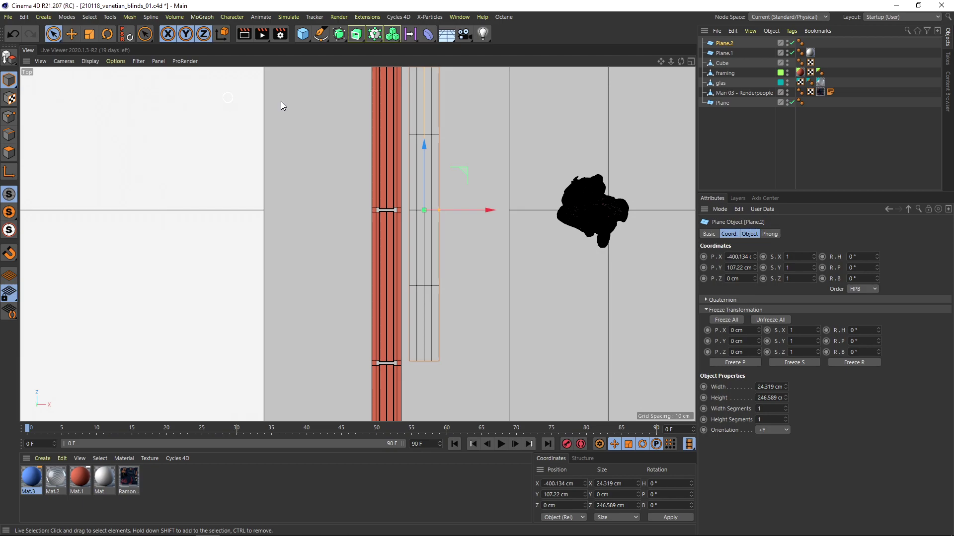
Step: Convert the plane to an editable polygon object, keeping the straight top view
{"action": "key", "text": "c"}
{"action": "left_click_drag", "start_coordinate": [407, 144], "coordinate": [321, 146], "text": "alt"}
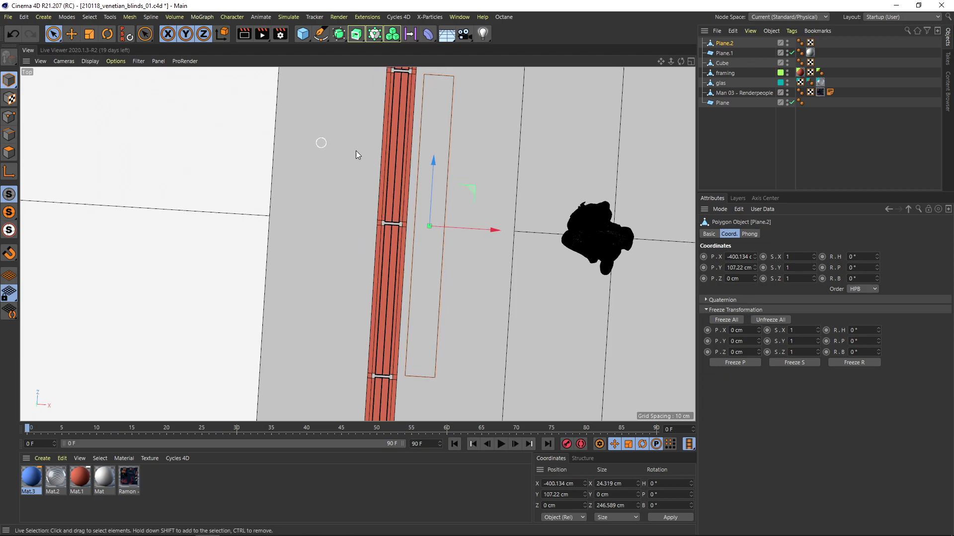
{"action": "key", "text": "ctrl+shift+z"}
Step: Move the plane's upper short edge to about Z 124 cm, in line with the centre of the window post
{"action": "left_click", "coordinate": [9, 135]}
{"action": "scroll", "coordinate": [423, 144], "scroll_direction": "up", "scroll_amount": 5}
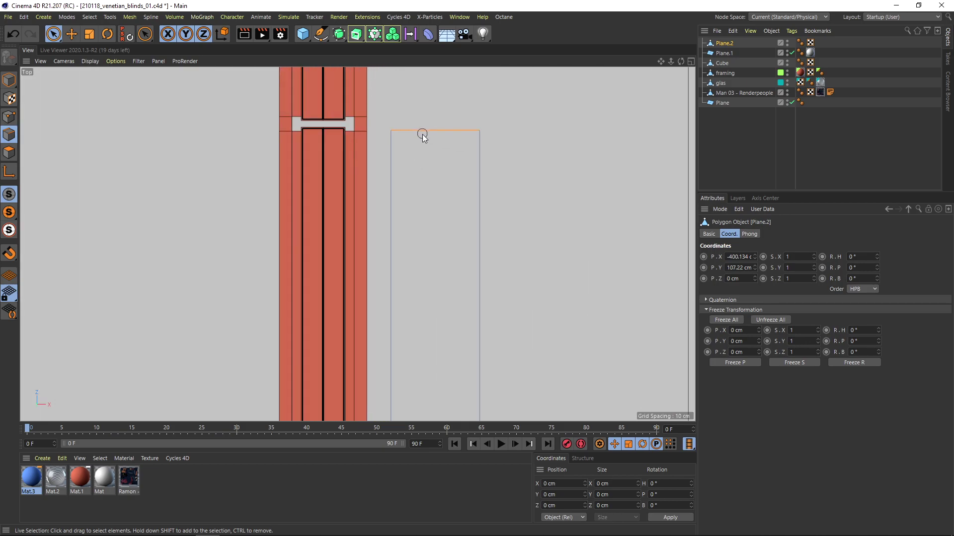
{"action": "left_click", "coordinate": [422, 131]}
{"action": "scroll", "coordinate": [422, 135], "scroll_direction": "up", "scroll_amount": 2}
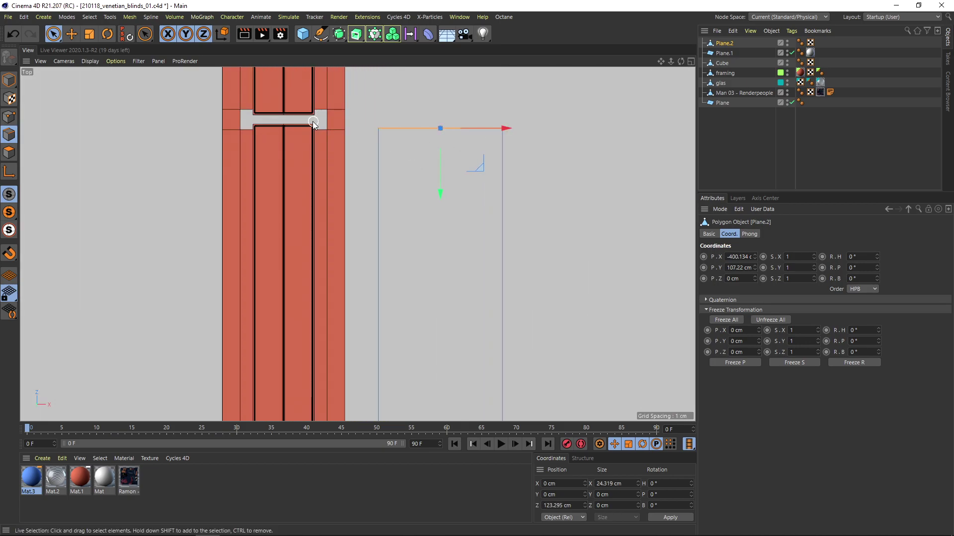
{"action": "left_click_drag", "start_coordinate": [441, 194], "coordinate": [441, 191]}
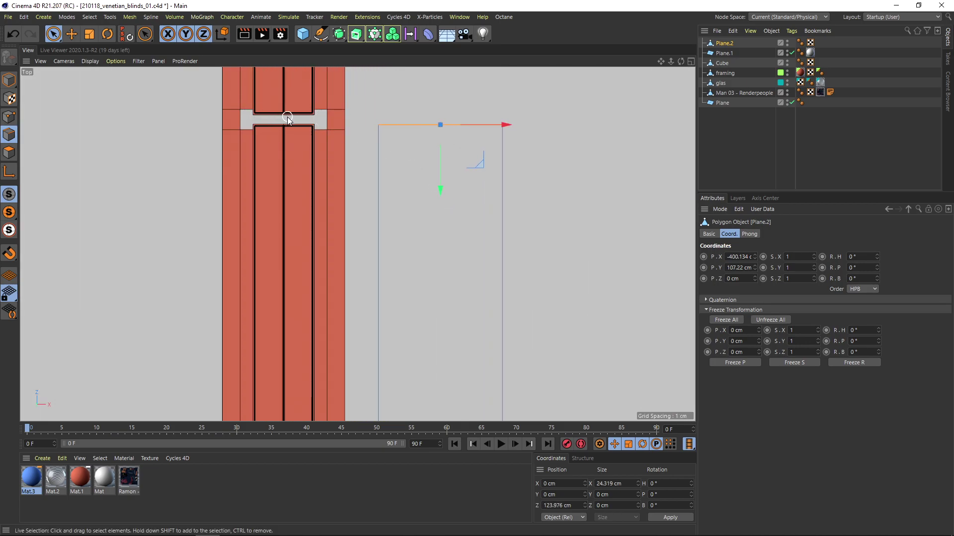
Step: Move the plane's opposite short edge outward to line up with its window post, making the plane about 248 cm long
{"action": "right_click_drag", "start_coordinate": [392, 177], "coordinate": [323, 200], "text": "alt"}
{"action": "middle_click_drag", "start_coordinate": [408, 352], "coordinate": [408, 162], "text": "alt"}
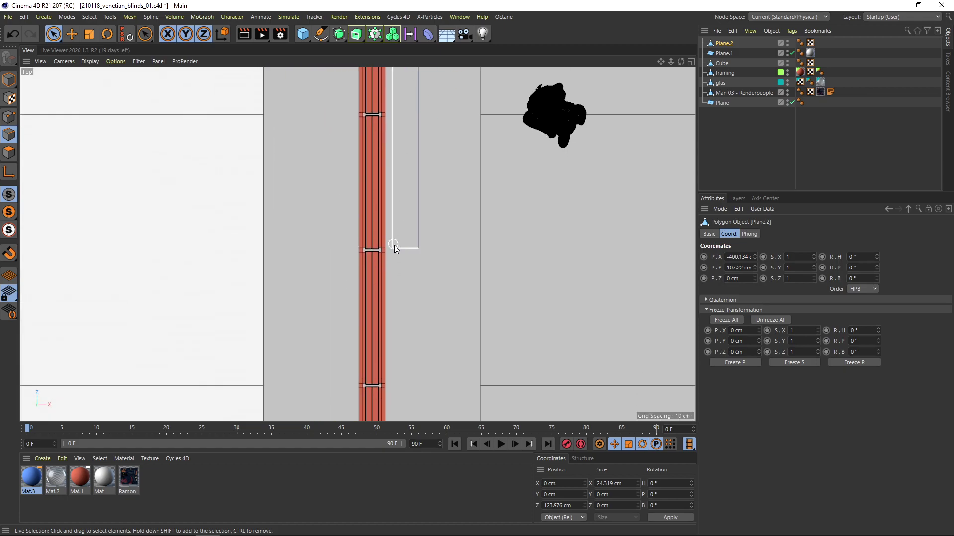
{"action": "right_click_drag", "start_coordinate": [392, 242], "coordinate": [420, 251], "text": "alt"}
{"action": "left_click", "coordinate": [420, 256]}
{"action": "scroll", "coordinate": [420, 268], "scroll_direction": "up", "scroll_amount": 2}
{"action": "left_click_drag", "start_coordinate": [442, 223], "coordinate": [442, 226]}
{"action": "scroll", "coordinate": [457, 178], "scroll_direction": "down", "scroll_amount": 3}
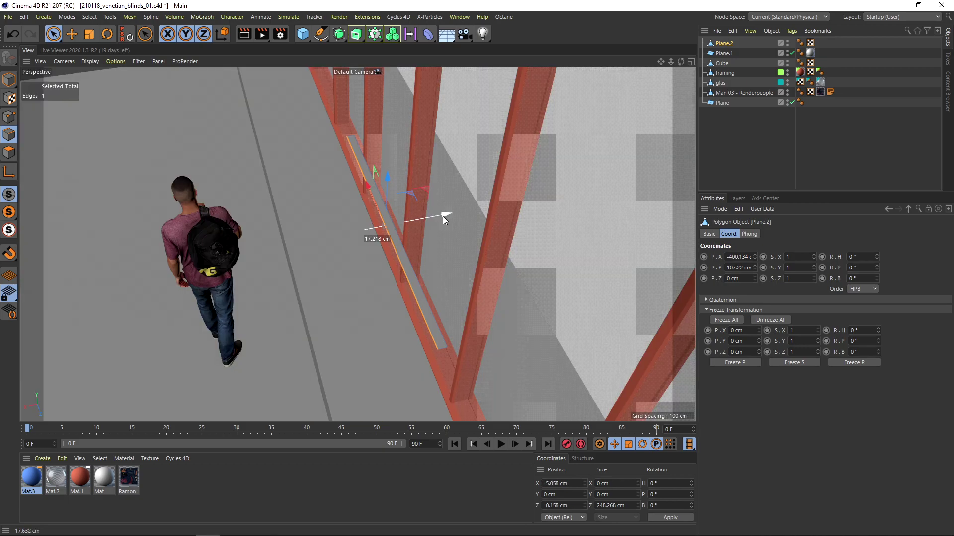
Step: Narrow the plane to a slat about 7 cm wide by moving one long edge inward, and shift the slat to X -398.8 cm
{"action": "left_click_drag", "start_coordinate": [442, 216], "coordinate": [443, 216]}
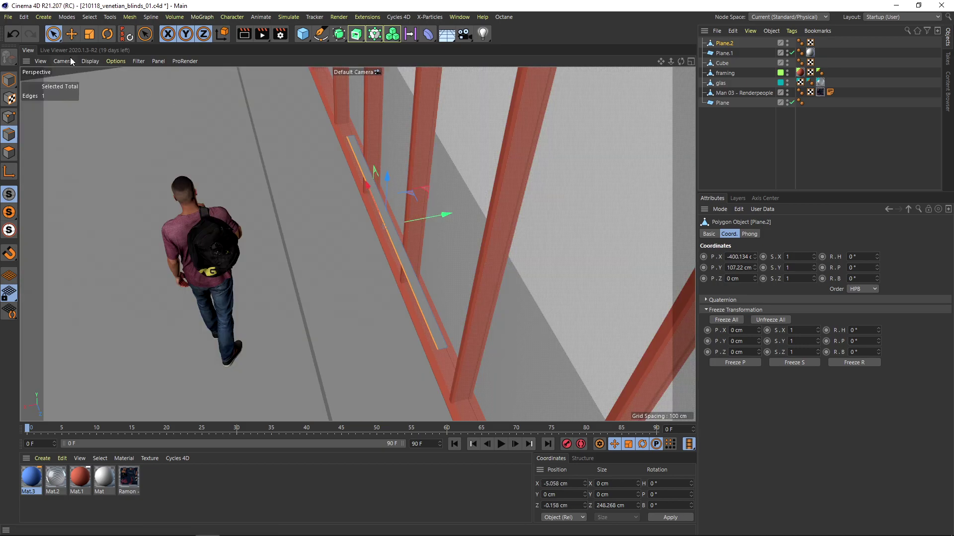
{"action": "left_click", "coordinate": [9, 79]}
{"action": "left_click_drag", "start_coordinate": [316, 240], "coordinate": [194, 262]}
{"action": "middle_click_drag", "start_coordinate": [212, 250], "coordinate": [248, 234], "text": "alt"}
{"action": "right_click_drag", "start_coordinate": [248, 233], "coordinate": [263, 231], "text": "alt"}
{"action": "left_click_drag", "start_coordinate": [263, 231], "coordinate": [385, 243], "text": "alt"}
{"action": "left_click_drag", "start_coordinate": [457, 202], "coordinate": [442, 251], "text": "alt"}
{"action": "right_click_drag", "start_coordinate": [441, 252], "coordinate": [495, 249], "text": "alt"}
Step: Divide both long edges of the slat using Edge Cut with a subdivision of 3
{"action": "left_click", "coordinate": [9, 134]}
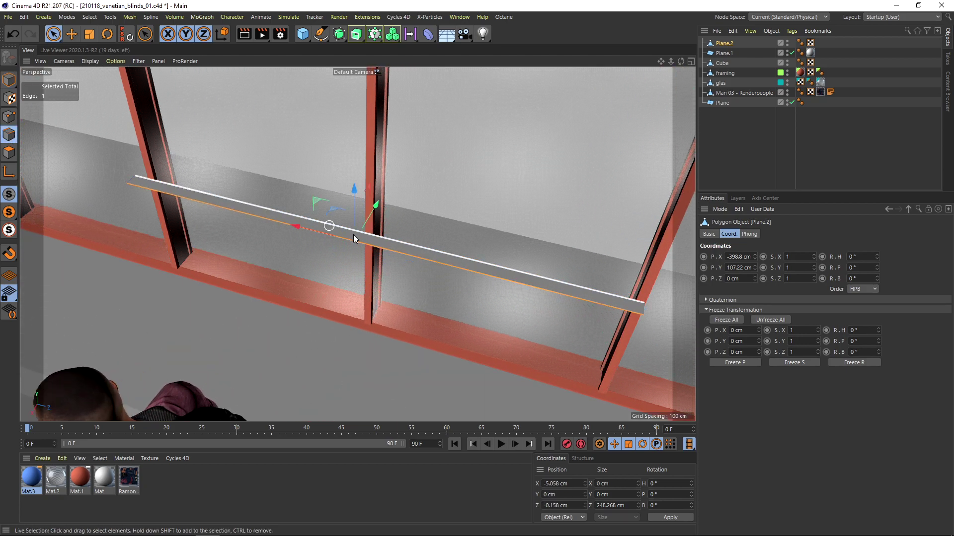
{"action": "left_click_drag", "start_coordinate": [441, 246], "coordinate": [552, 287], "text": "alt"}
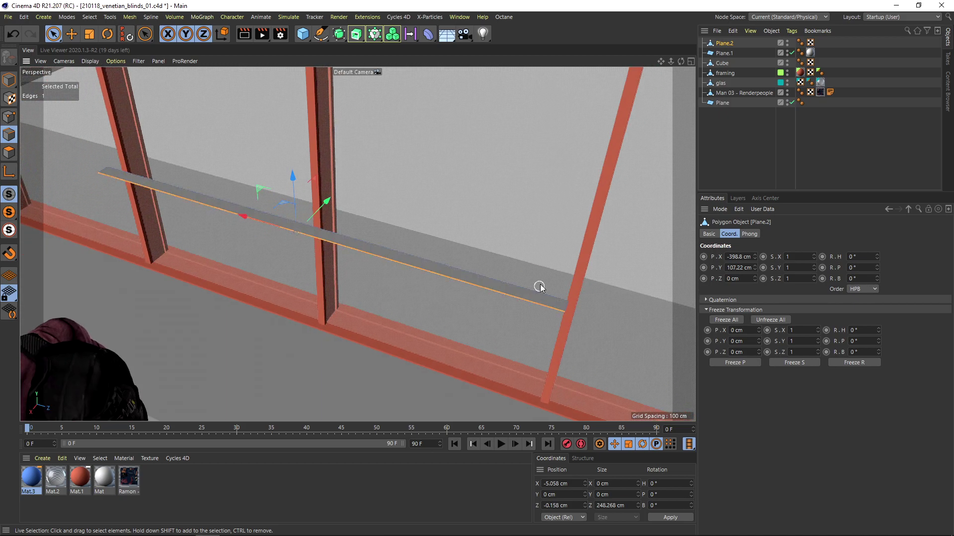
{"action": "left_click_drag", "start_coordinate": [398, 260], "coordinate": [494, 282], "text": "alt"}
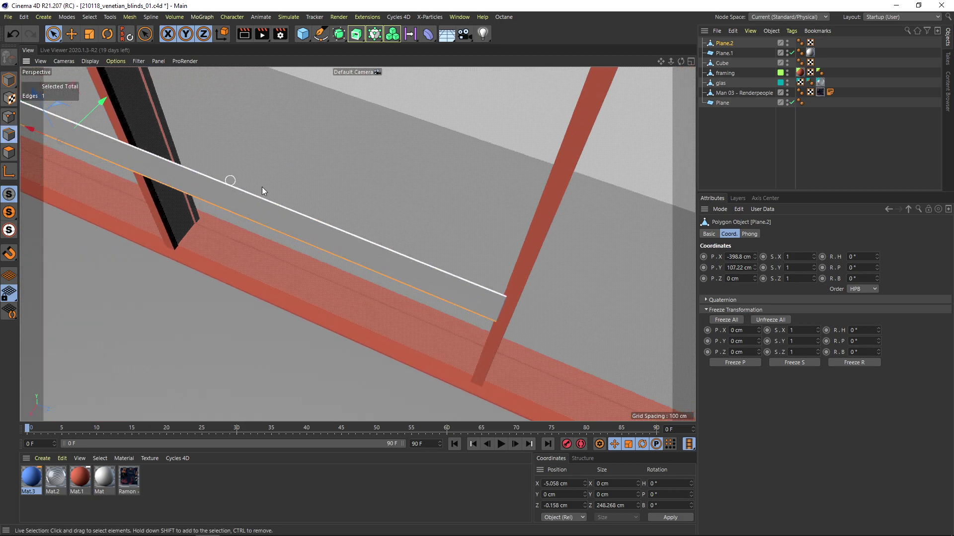
{"action": "left_click", "coordinate": [342, 155]}
{"action": "right_click_drag", "start_coordinate": [325, 199], "coordinate": [251, 234], "text": "alt"}
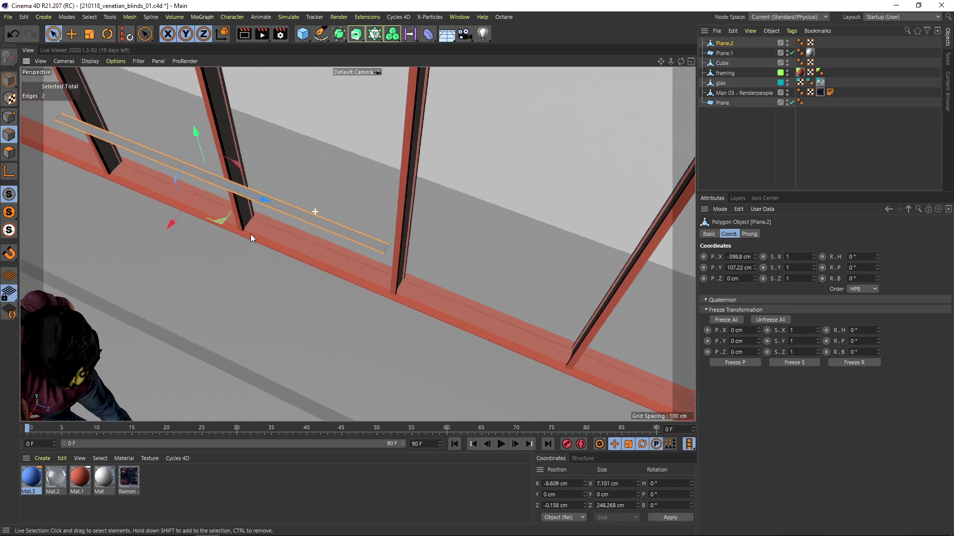
{"action": "left_click_drag", "start_coordinate": [250, 234], "coordinate": [223, 177]}
{"action": "middle_click_drag", "start_coordinate": [223, 177], "coordinate": [304, 212], "text": "alt"}
{"action": "left_click_drag", "start_coordinate": [305, 213], "coordinate": [301, 211], "text": "alt"}
{"action": "right_click_drag", "start_coordinate": [301, 211], "coordinate": [330, 212], "text": "alt"}
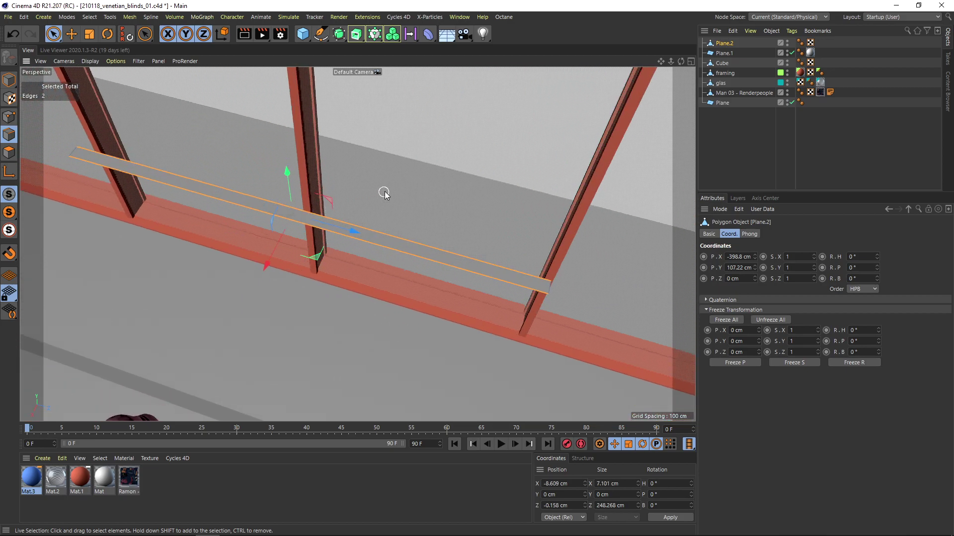
{"action": "key", "text": "m"}
{"action": "key", "text": "f"}
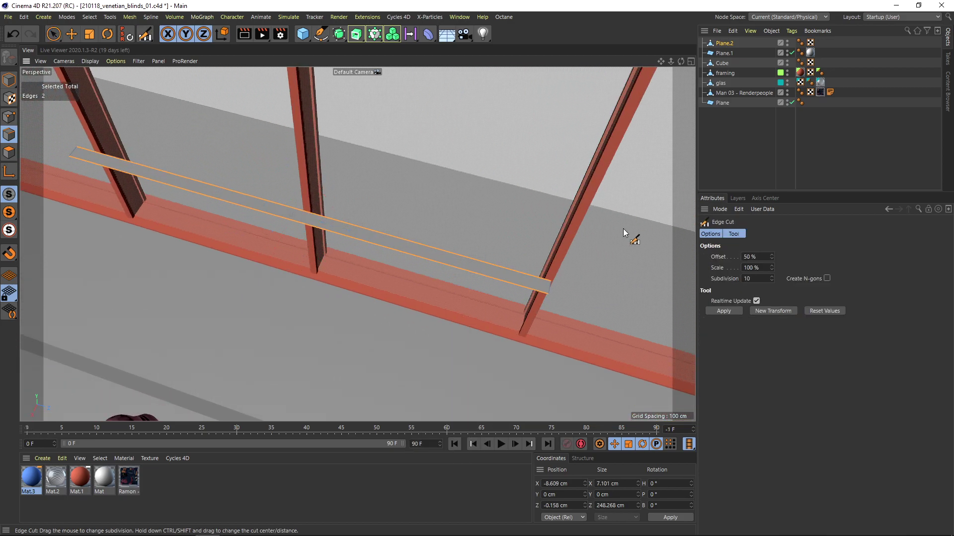
{"action": "type", "text": "3"}
{"action": "key", "text": "Return"}
{"action": "mouse_move", "coordinate": [250, 209]}
{"action": "left_mouse_down", "text": "alt"}
{"action": "mouse_move", "coordinate": [260, 197]}
{"action": "mouse_move", "coordinate": [252, 209]}
{"action": "left_mouse_up", "text": "alt"}
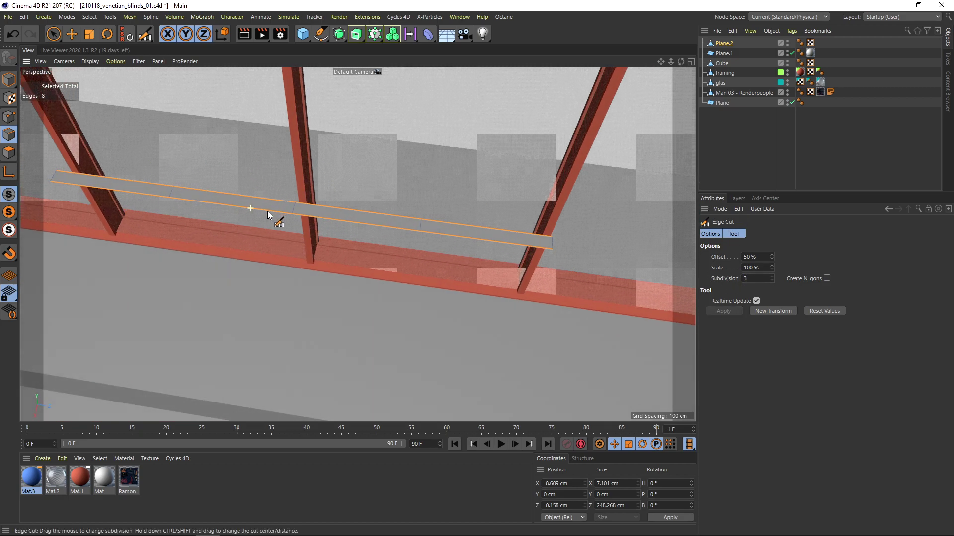
Step: Scale the two outer cross edges of the slat apart along its length, to a spacing of about 211 cm
{"action": "left_click_drag", "start_coordinate": [53, 34], "coordinate": [76, 66]}
{"action": "left_click", "coordinate": [421, 224]}
{"action": "left_click", "coordinate": [171, 190], "text": "shift"}
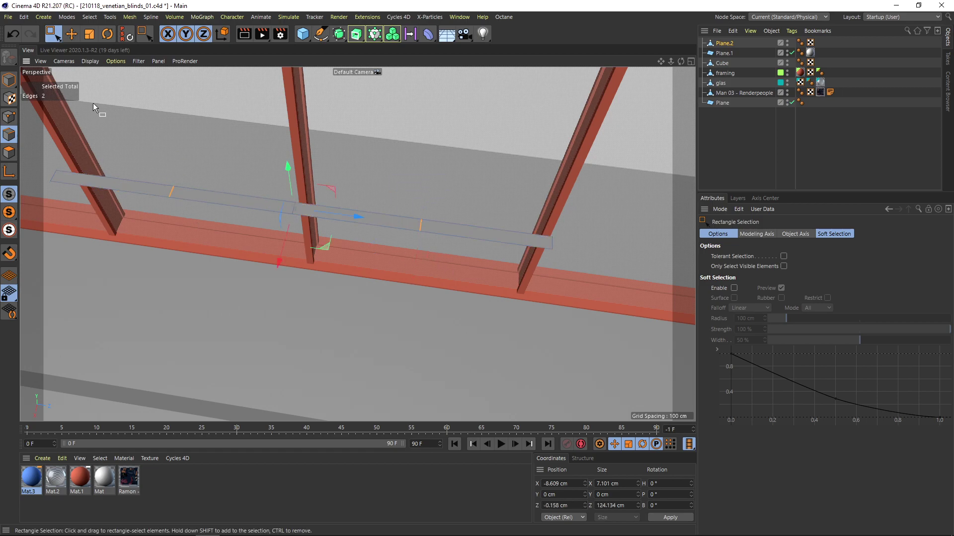
{"action": "left_click", "coordinate": [90, 34]}
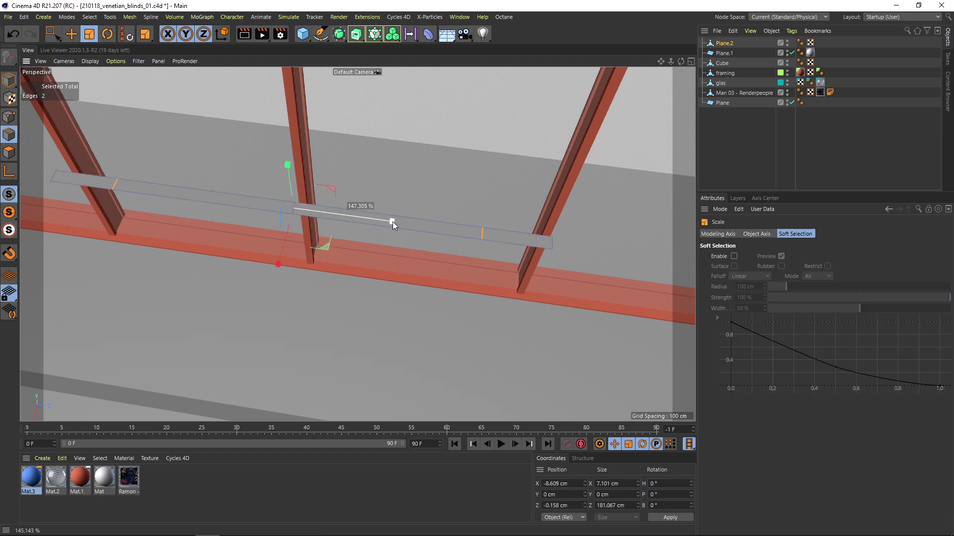
{"action": "left_click_drag", "start_coordinate": [404, 222], "coordinate": [407, 225]}
Step: Bevel all three cross edges of the slat with a 1.5 cm offset and no subdivision
{"action": "left_click_drag", "start_coordinate": [54, 35], "coordinate": [75, 47]}
{"action": "left_click_drag", "start_coordinate": [297, 222], "coordinate": [296, 218], "text": "shift"}
{"action": "left_click", "coordinate": [320, 218], "text": "ctrl"}
{"action": "left_click_drag", "start_coordinate": [484, 236], "coordinate": [434, 231], "text": "alt"}
{"action": "scroll", "coordinate": [463, 240], "scroll_direction": "up", "scroll_amount": 1}
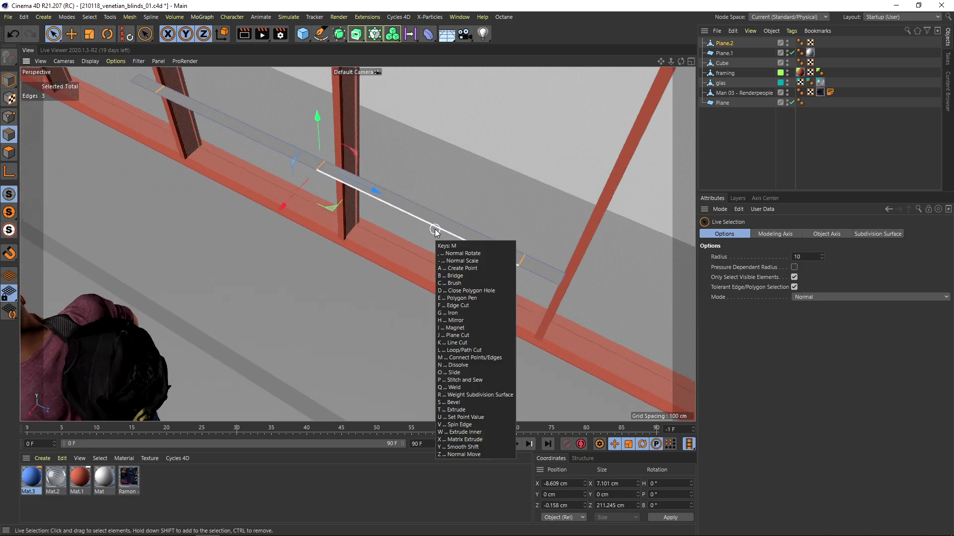
{"action": "key", "text": "m"}
{"action": "key", "text": "s"}
{"action": "left_click_drag", "start_coordinate": [353, 224], "coordinate": [393, 230]}
{"action": "left_click_drag", "start_coordinate": [778, 288], "coordinate": [752, 298]}
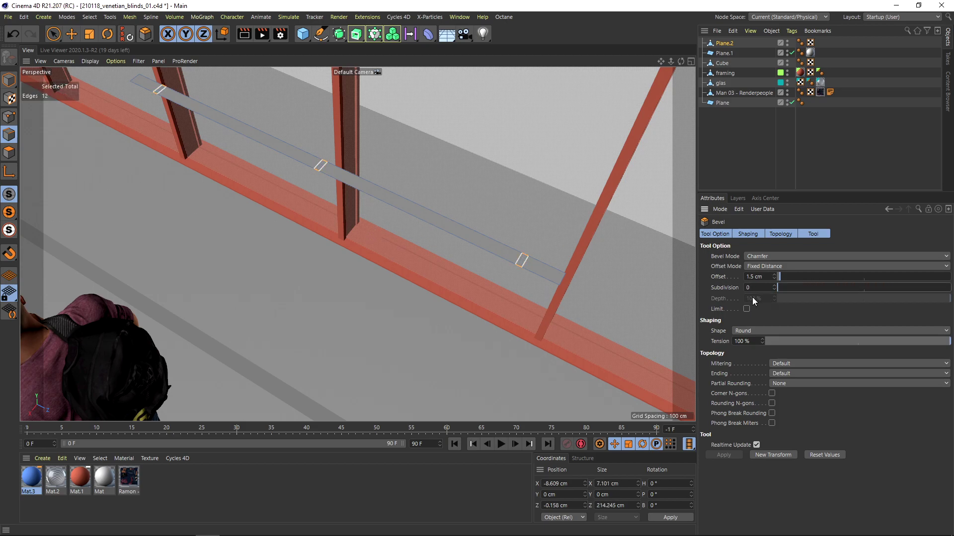
Step: Set the bevel offset of the three cross edges to 0.75 cm
{"action": "left_click_drag", "start_coordinate": [256, 151], "coordinate": [408, 172], "text": "alt"}
{"action": "left_click", "coordinate": [747, 277]}
{"action": "type", "text": "0,75"}
{"action": "key", "text": "Return"}
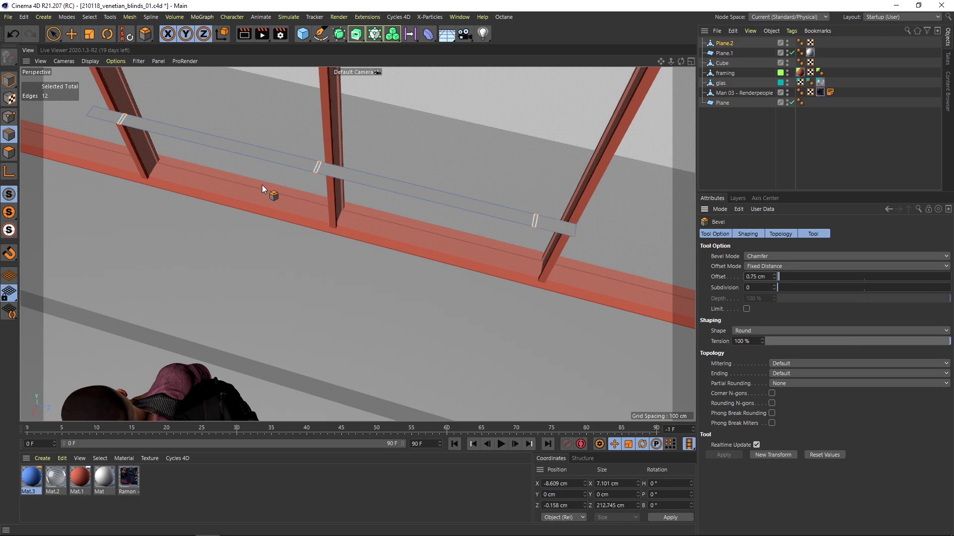
{"action": "left_click_drag", "start_coordinate": [537, 220], "coordinate": [441, 223], "text": "alt"}
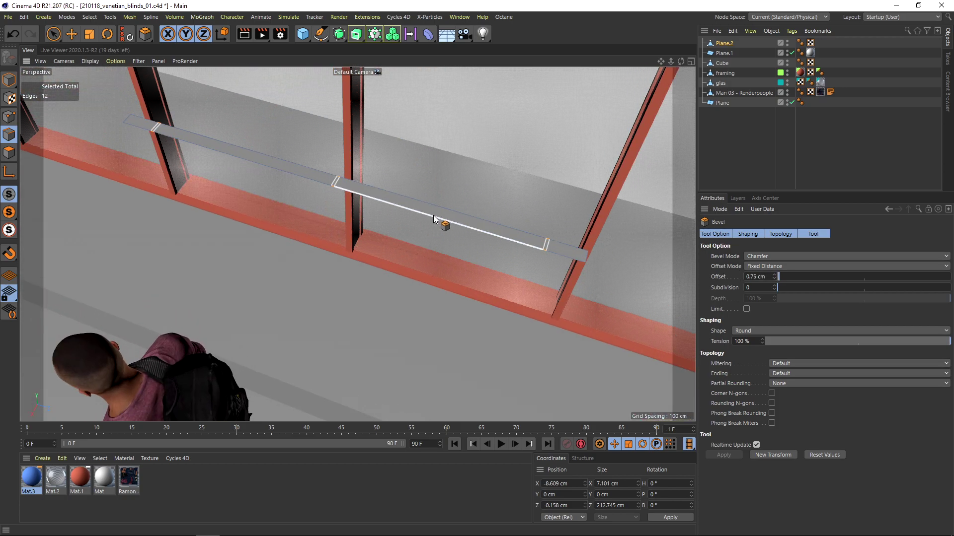
Step: Inset the three narrow polygons between the slat's bevelled cross edges with Extrude Inner, using an offset of about 0.48 cm
{"action": "left_click", "coordinate": [16, 154]}
{"action": "right_click_drag", "start_coordinate": [405, 201], "coordinate": [565, 224], "text": "alt"}
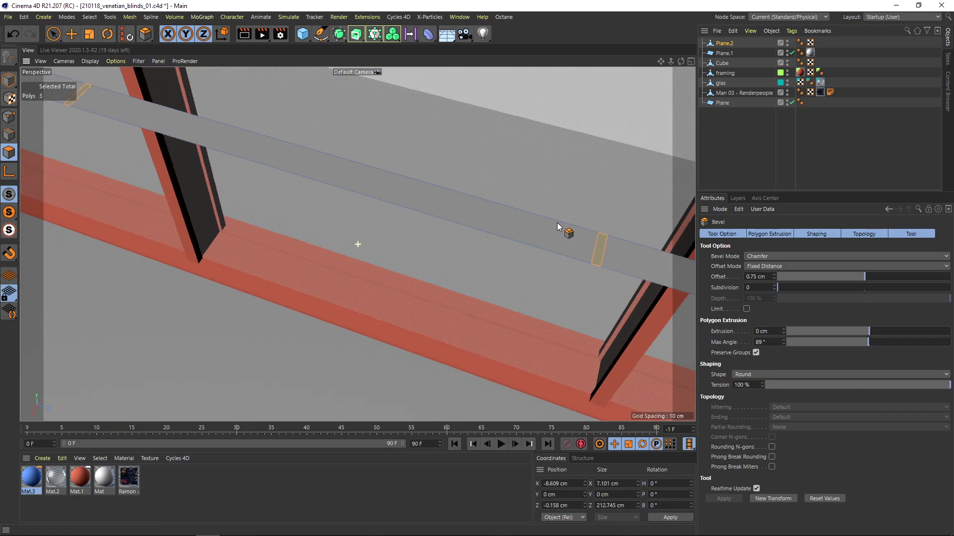
{"action": "middle_click_drag", "start_coordinate": [592, 244], "coordinate": [484, 241], "text": "alt"}
{"action": "right_click_drag", "start_coordinate": [484, 240], "coordinate": [497, 240], "text": "alt"}
{"action": "left_click_drag", "start_coordinate": [497, 240], "coordinate": [484, 240], "text": "alt"}
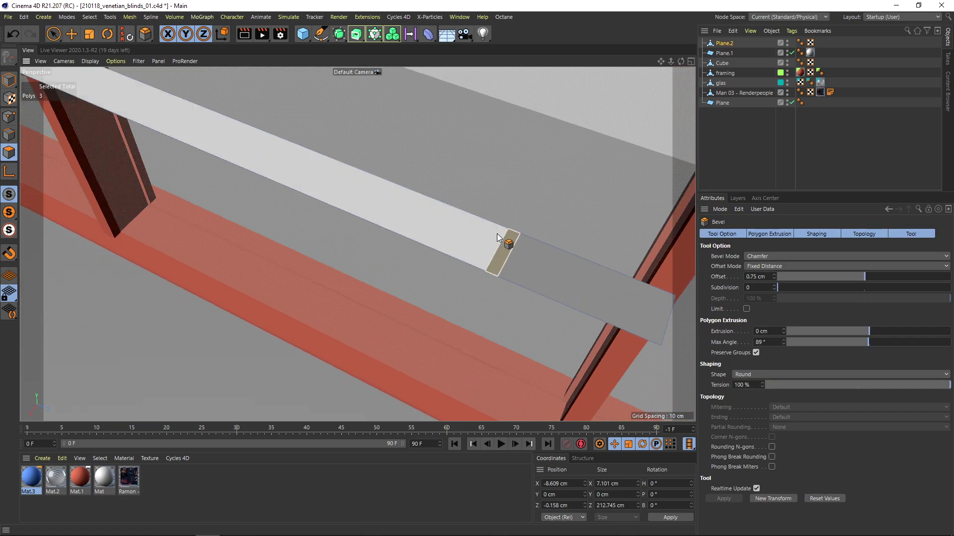
{"action": "key", "text": "i"}
{"action": "mouse_move", "coordinate": [517, 180]}
{"action": "left_mouse_down"}
{"action": "mouse_move", "coordinate": [490, 255]}
{"action": "mouse_move", "coordinate": [467, 264]}
{"action": "mouse_move", "coordinate": [387, 236]}
{"action": "mouse_move", "coordinate": [492, 255]}
{"action": "left_mouse_up"}
{"action": "scroll", "coordinate": [484, 272], "scroll_direction": "down", "scroll_amount": 5}
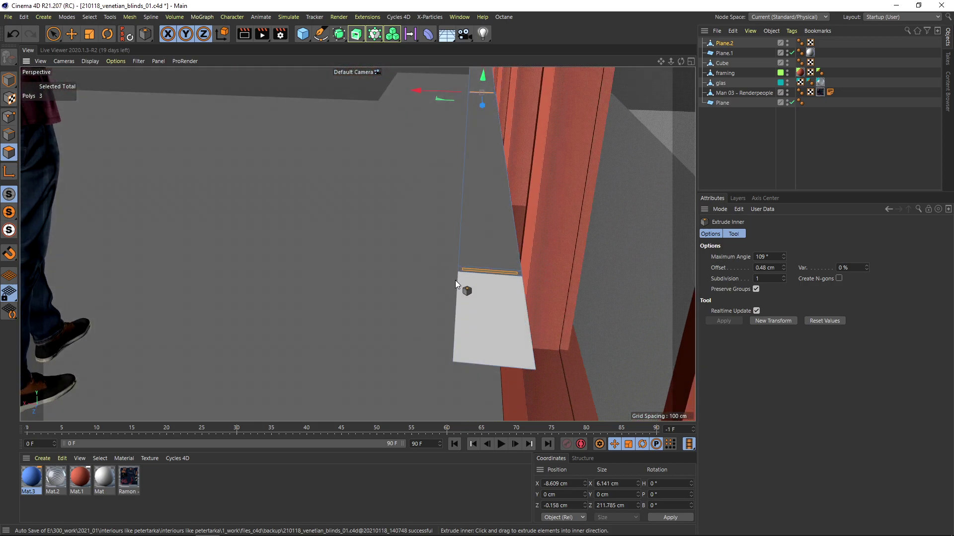
Step: Scale the three inset polygons down across the slat's width and delete them to open the cord slots
{"action": "left_click", "coordinate": [90, 35]}
{"action": "left_click_drag", "start_coordinate": [416, 90], "coordinate": [432, 91]}
{"action": "left_click_drag", "start_coordinate": [447, 209], "coordinate": [475, 229], "text": "alt"}
{"action": "left_click", "coordinate": [476, 229]}
{"action": "left_click", "coordinate": [718, 141]}
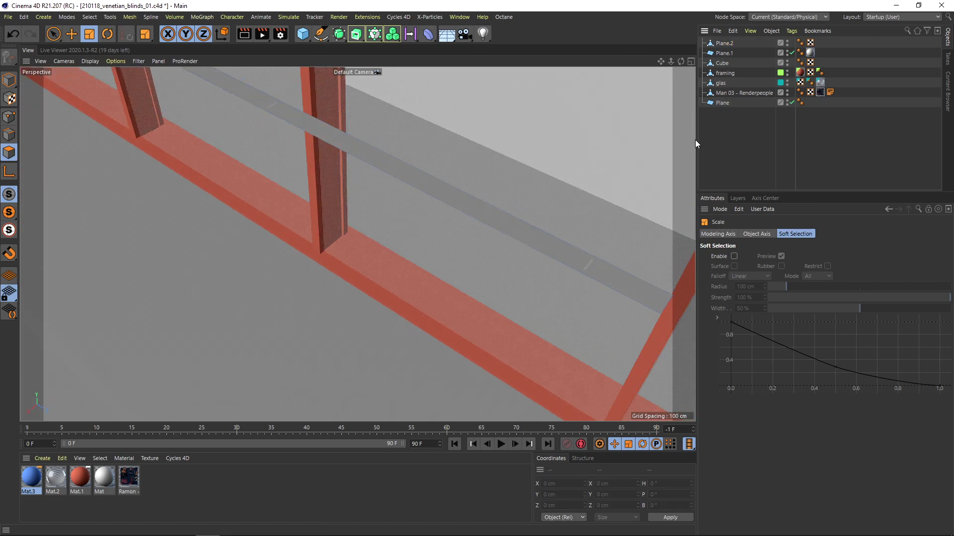
Step: Apply the blue material Mat.3 to the slat object Plane.2
{"action": "right_click_drag", "start_coordinate": [457, 212], "coordinate": [405, 236], "text": "alt"}
{"action": "left_click_drag", "start_coordinate": [405, 241], "coordinate": [411, 213], "text": "alt"}
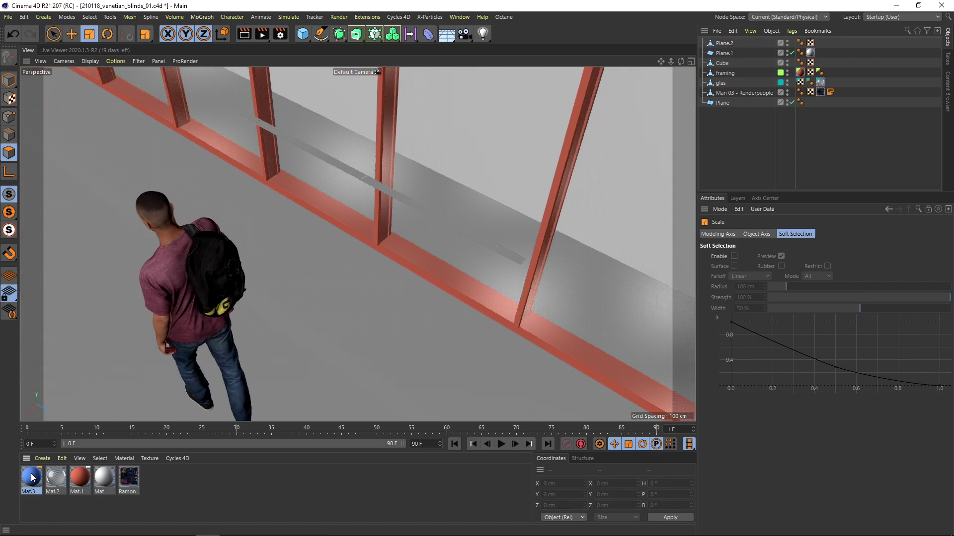
{"action": "left_click_drag", "start_coordinate": [723, 43], "coordinate": [723, 44]}
{"action": "left_click_drag", "start_coordinate": [398, 195], "coordinate": [418, 191], "text": "alt"}
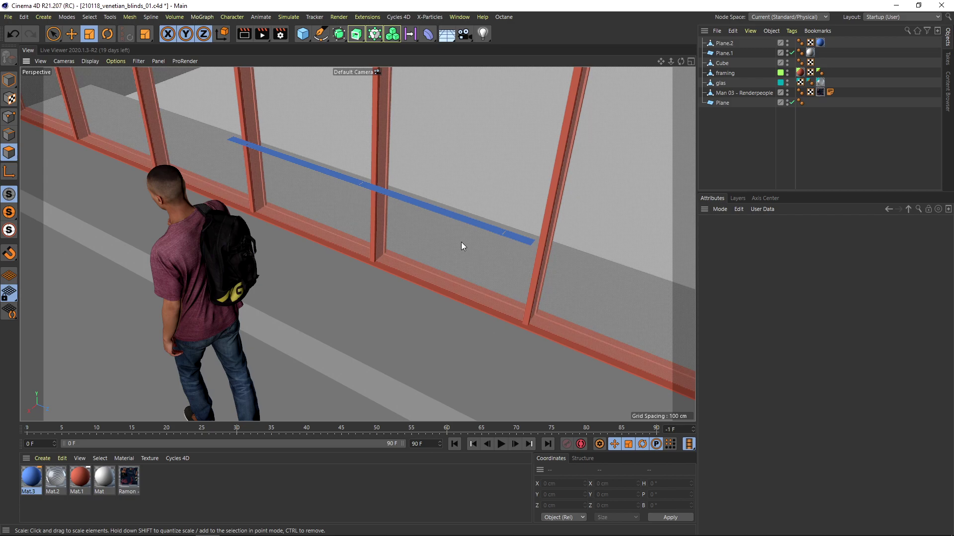
Step: Switch to the reference image board and examine how the slats and cords of real venetian blinds are built
{"action": "left_click_drag", "start_coordinate": [374, 187], "coordinate": [359, 174], "text": "alt"}
{"action": "scroll", "coordinate": [386, 192], "scroll_direction": "up", "scroll_amount": 5}
{"action": "scroll", "coordinate": [383, 218], "scroll_direction": "up", "scroll_amount": 3}
{"action": "left_click_drag", "start_coordinate": [383, 219], "coordinate": [380, 217], "text": "alt"}
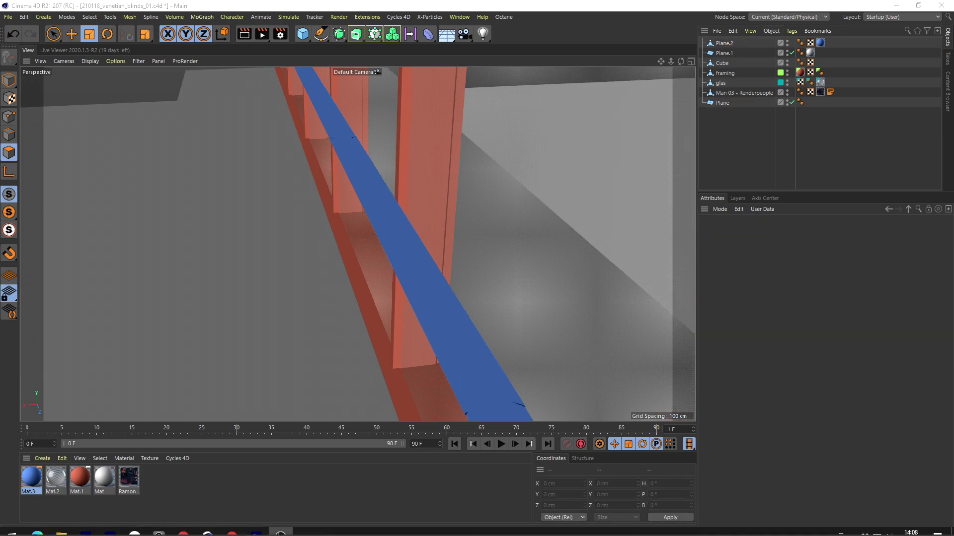
{"action": "right_click_drag", "start_coordinate": [635, 535], "coordinate": [222, 3]}
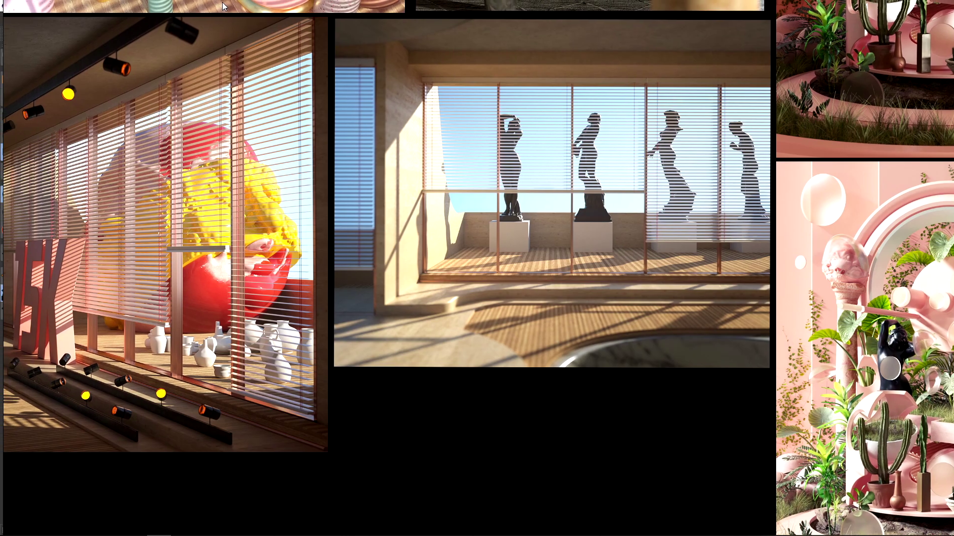
{"action": "middle_click_drag", "start_coordinate": [64, 101], "coordinate": [416, 340]}
{"action": "mouse_move", "coordinate": [172, 114]}
{"action": "middle_mouse_down"}
{"action": "mouse_move", "coordinate": [408, 302]}
{"action": "mouse_move", "coordinate": [526, 287]}
{"action": "middle_mouse_up"}
{"action": "middle_click_drag", "start_coordinate": [336, 228], "coordinate": [441, 230]}
{"action": "mouse_move", "coordinate": [270, 166]}
{"action": "middle_mouse_down"}
{"action": "mouse_move", "coordinate": [391, 200]}
{"action": "mouse_move", "coordinate": [496, 201]}
{"action": "middle_mouse_up"}
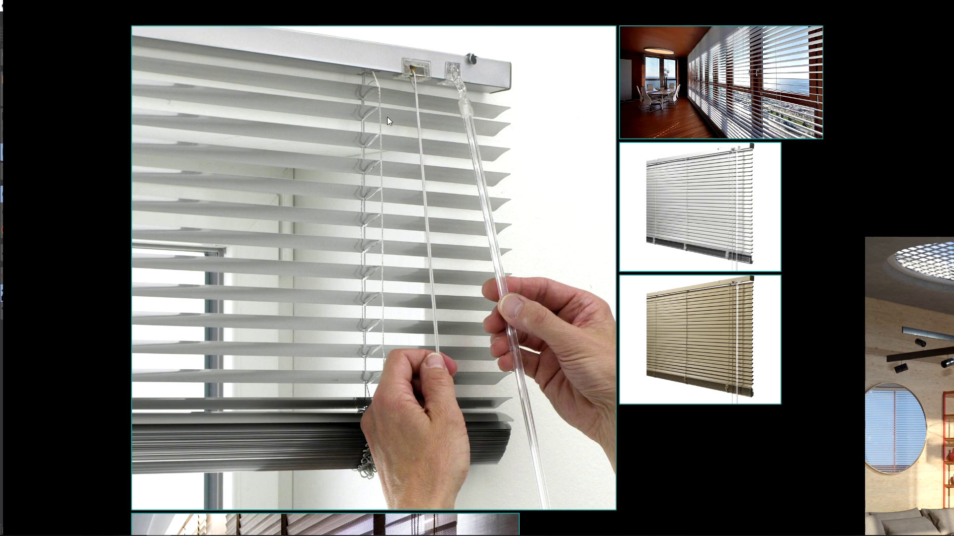
{"action": "right_click_drag", "start_coordinate": [75, 34], "coordinate": [953, 248]}
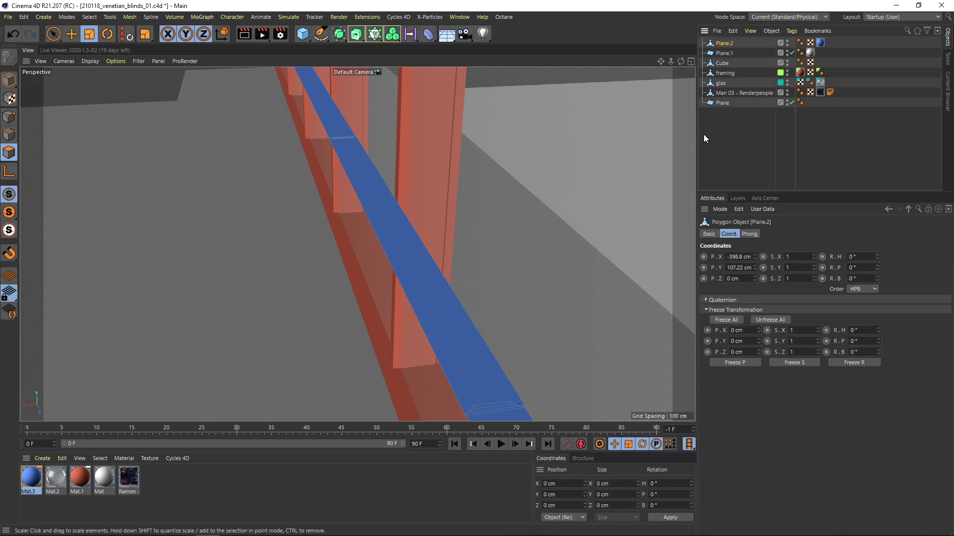
Step: Undo the last change to the geometry around the slat's cord slots
{"action": "right_click_drag", "start_coordinate": [433, 283], "coordinate": [402, 313], "text": "alt"}
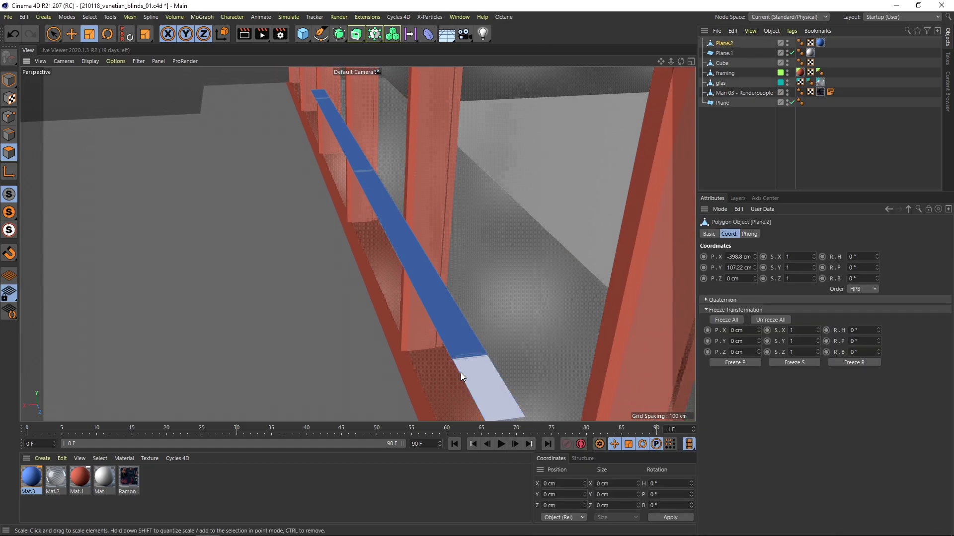
{"action": "middle_click_drag", "start_coordinate": [460, 373], "coordinate": [420, 291], "text": "alt"}
{"action": "left_click_drag", "start_coordinate": [417, 301], "coordinate": [427, 300], "text": "alt"}
{"action": "right_click_drag", "start_coordinate": [428, 300], "coordinate": [479, 269], "text": "alt"}
{"action": "middle_click_drag", "start_coordinate": [458, 275], "coordinate": [434, 267], "text": "alt"}
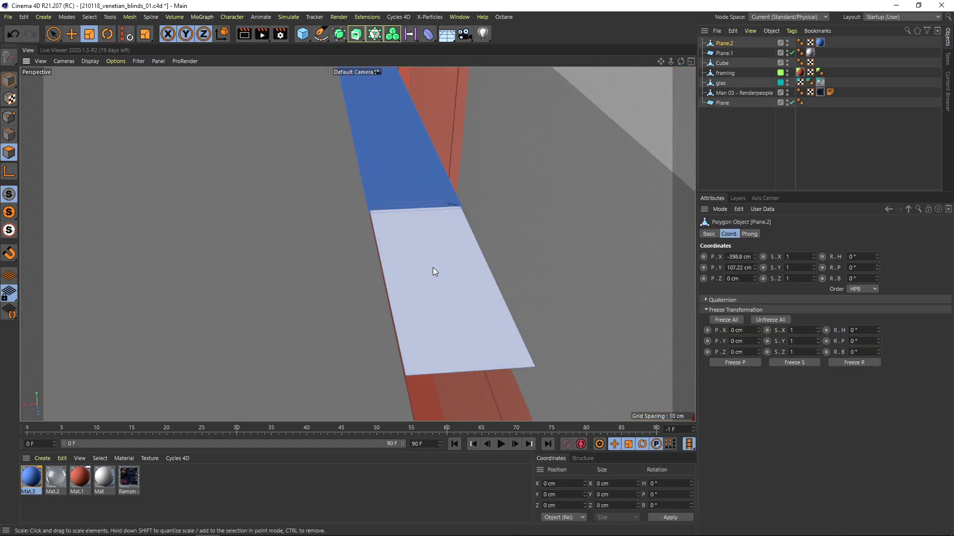
{"action": "left_click_drag", "start_coordinate": [433, 267], "coordinate": [427, 252], "text": "alt"}
{"action": "right_click_drag", "start_coordinate": [418, 198], "coordinate": [473, 189], "text": "alt"}
{"action": "left_click_drag", "start_coordinate": [473, 188], "coordinate": [513, 259], "text": "alt"}
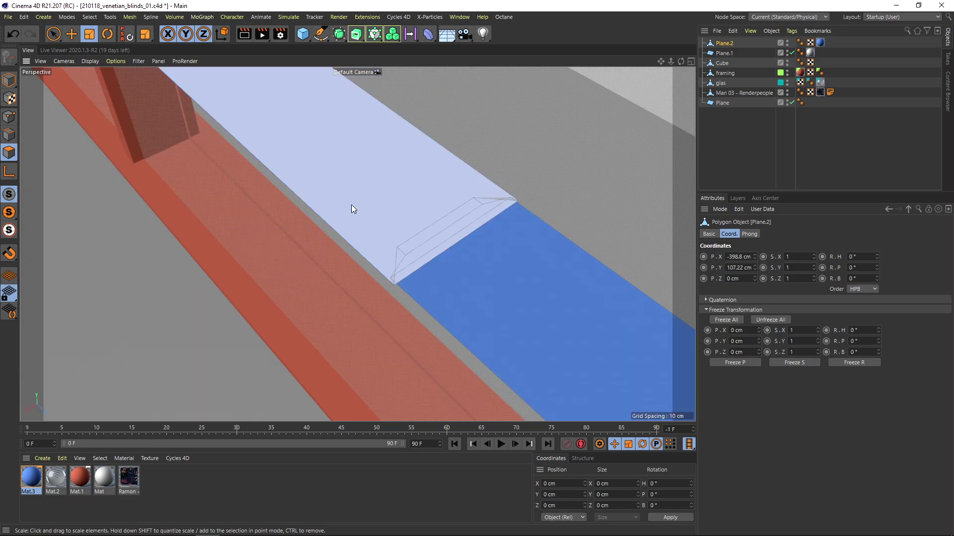
{"action": "left_click", "coordinate": [12, 36]}
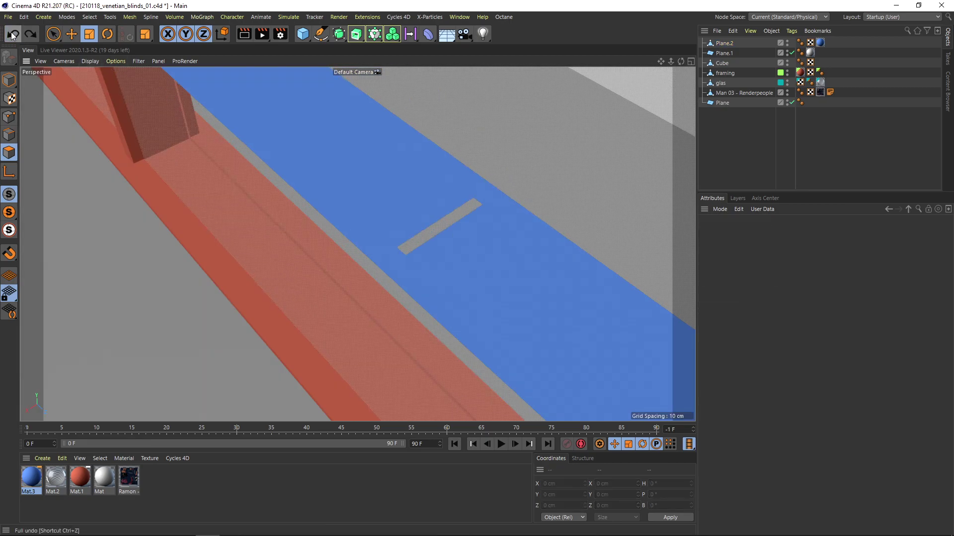
Step: Try to select the slat's crosswise edges with Ring Selection in edge mode
{"action": "left_click", "coordinate": [377, 207]}
{"action": "left_click_drag", "start_coordinate": [401, 239], "coordinate": [380, 248], "text": "alt"}
{"action": "key", "text": "u"}
{"action": "key", "text": "b"}
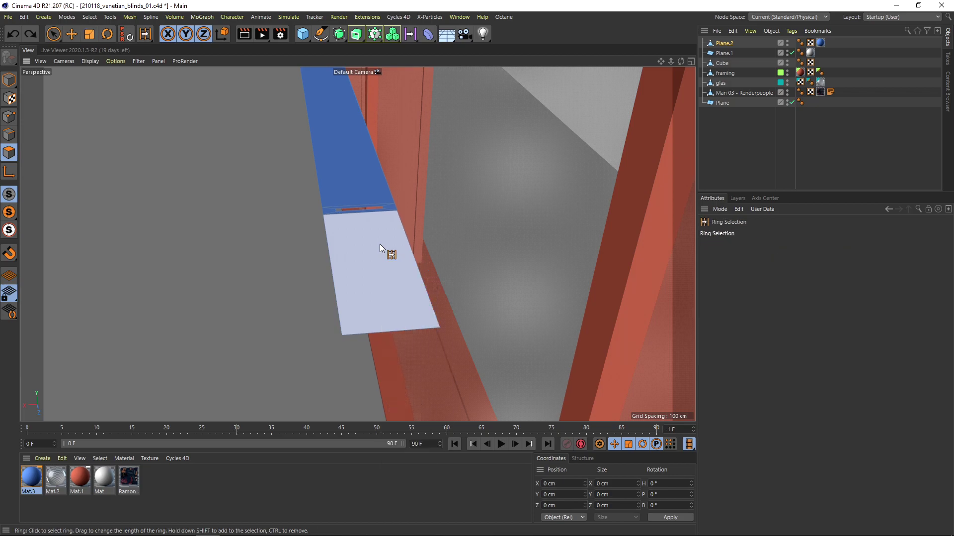
{"action": "left_click", "coordinate": [9, 135]}
{"action": "left_click", "coordinate": [353, 207]}
{"action": "left_click_drag", "start_coordinate": [351, 190], "coordinate": [338, 142], "text": "alt"}
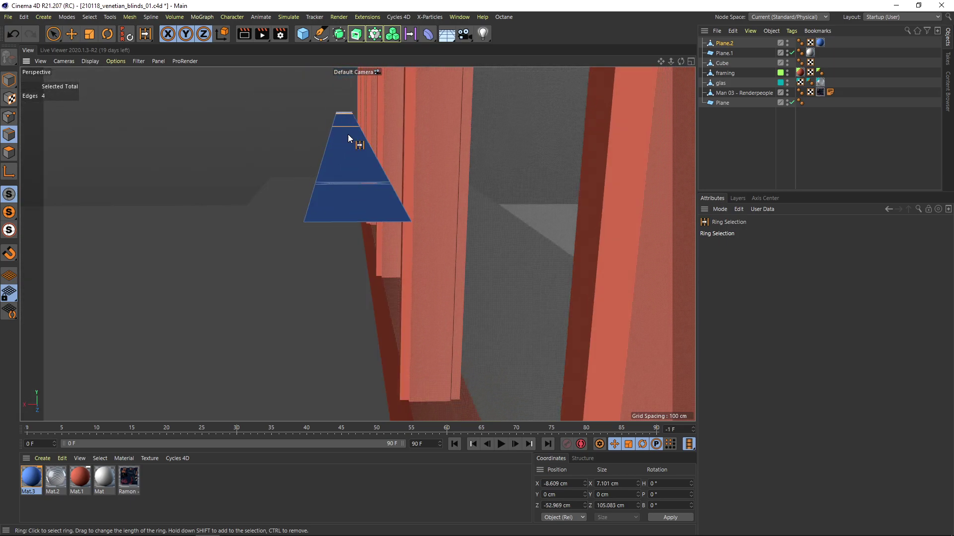
Step: Select all crosswise edges of the slat, including those at the slots, using Rectangle Selection with Tolerant Selection enabled
{"action": "left_click_drag", "start_coordinate": [53, 37], "coordinate": [77, 65]}
{"action": "left_click_drag", "start_coordinate": [342, 92], "coordinate": [349, 256]}
{"action": "left_click_drag", "start_coordinate": [332, 159], "coordinate": [334, 159], "text": "alt"}
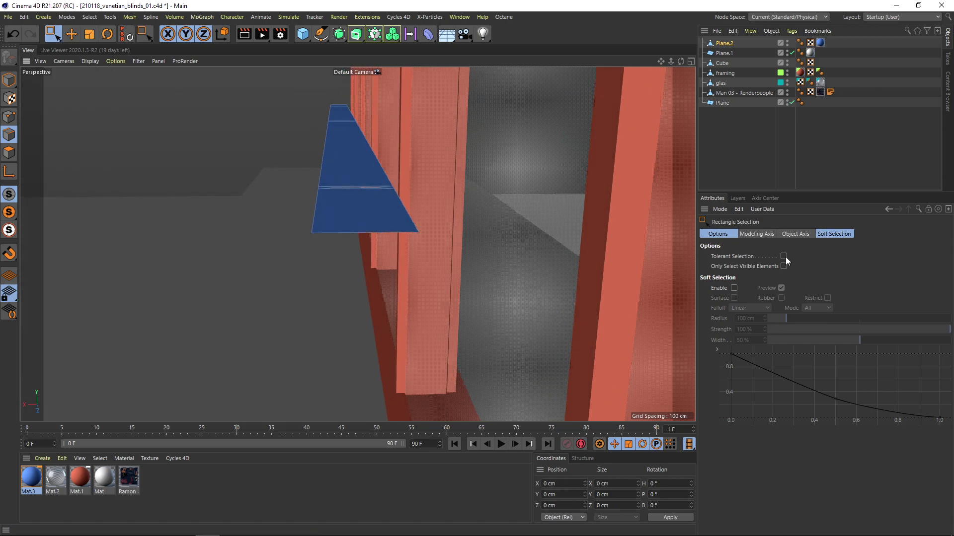
{"action": "left_click_drag", "start_coordinate": [346, 112], "coordinate": [345, 106], "text": "alt"}
{"action": "left_click_drag", "start_coordinate": [342, 225], "coordinate": [342, 225]}
{"action": "left_click_drag", "start_coordinate": [331, 127], "coordinate": [344, 151], "text": "alt"}
{"action": "middle_click_drag", "start_coordinate": [329, 128], "coordinate": [359, 280], "text": "alt"}
{"action": "right_click_drag", "start_coordinate": [342, 215], "coordinate": [359, 171], "text": "alt"}
{"action": "middle_click_drag", "start_coordinate": [337, 175], "coordinate": [353, 219], "text": "alt"}
{"action": "right_click_drag", "start_coordinate": [353, 219], "coordinate": [415, 237], "text": "alt"}
{"action": "left_click_drag", "start_coordinate": [415, 239], "coordinate": [319, 258], "text": "alt"}
Step: Divide the selected crosswise edges of the slat using Edge Cut with a subdivision of 6
{"action": "key", "text": "m"}
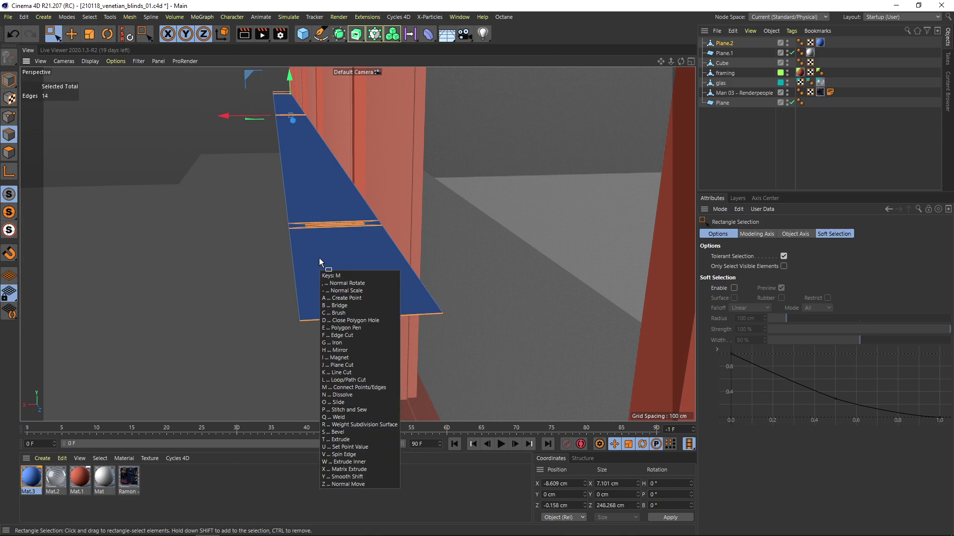
{"action": "key", "text": "f"}
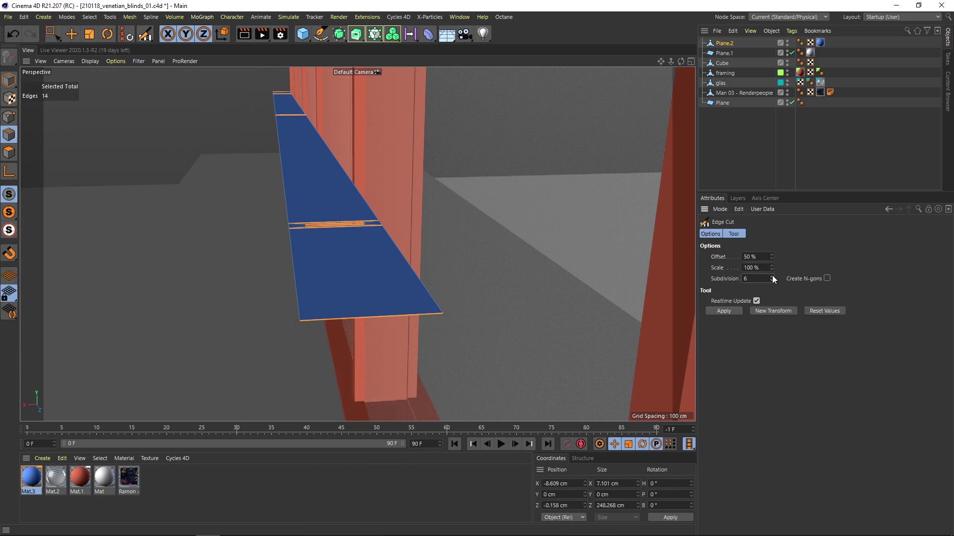
{"action": "left_click", "coordinate": [722, 311]}
{"action": "mouse_move", "coordinate": [308, 254]}
{"action": "left_mouse_down", "text": "alt"}
{"action": "mouse_move", "coordinate": [319, 254]}
{"action": "mouse_move", "coordinate": [314, 274]}
{"action": "mouse_move", "coordinate": [320, 240]}
{"action": "mouse_move", "coordinate": [324, 258]}
{"action": "left_mouse_up", "text": "alt"}
{"action": "scroll", "coordinate": [293, 206], "scroll_direction": "up", "scroll_amount": 5}
{"action": "key", "text": "9"}
{"action": "left_click_drag", "start_coordinate": [232, 211], "coordinate": [273, 221], "text": "alt"}
{"action": "scroll", "coordinate": [304, 222], "scroll_direction": "down", "scroll_amount": 3}
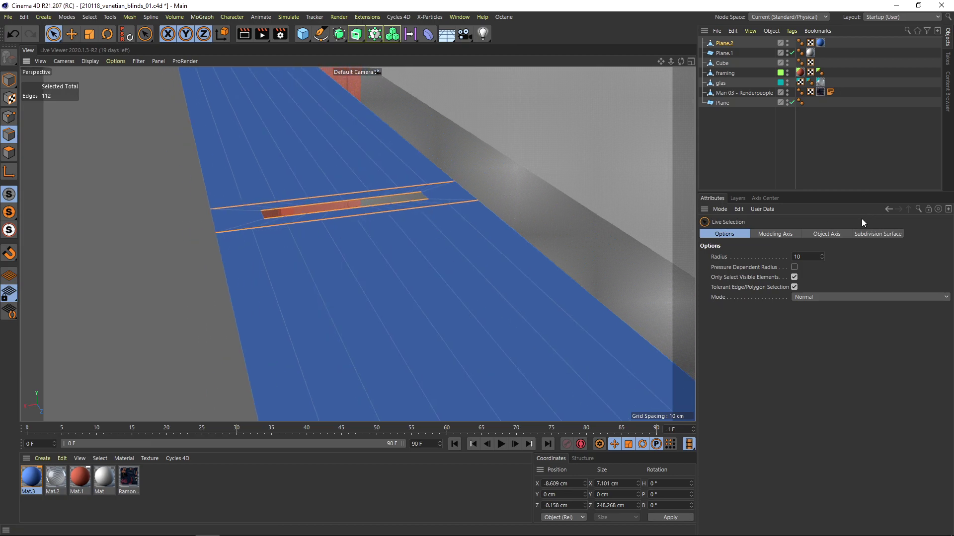
{"action": "left_click", "coordinate": [766, 155]}
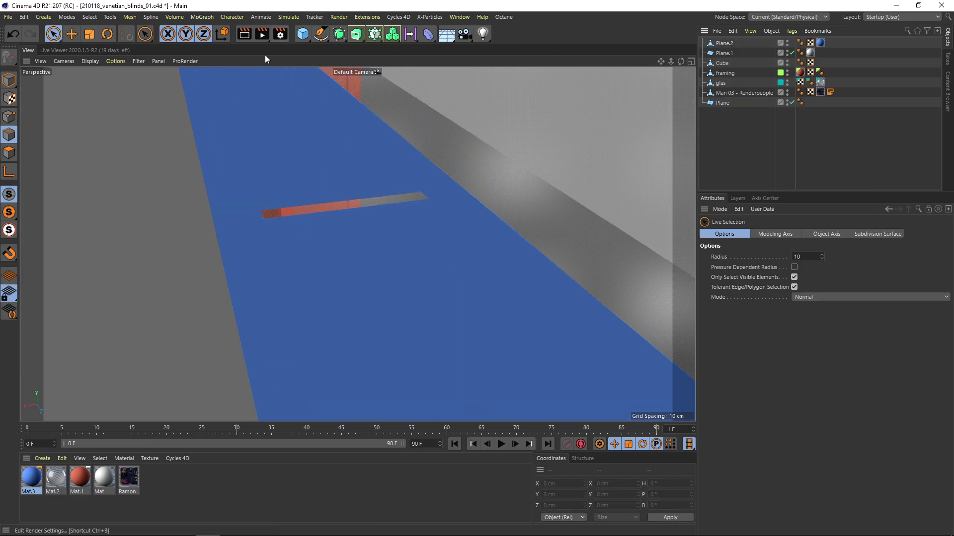
{"action": "left_click", "coordinate": [727, 44]}
{"action": "scroll", "coordinate": [324, 225], "scroll_direction": "up", "scroll_amount": 3}
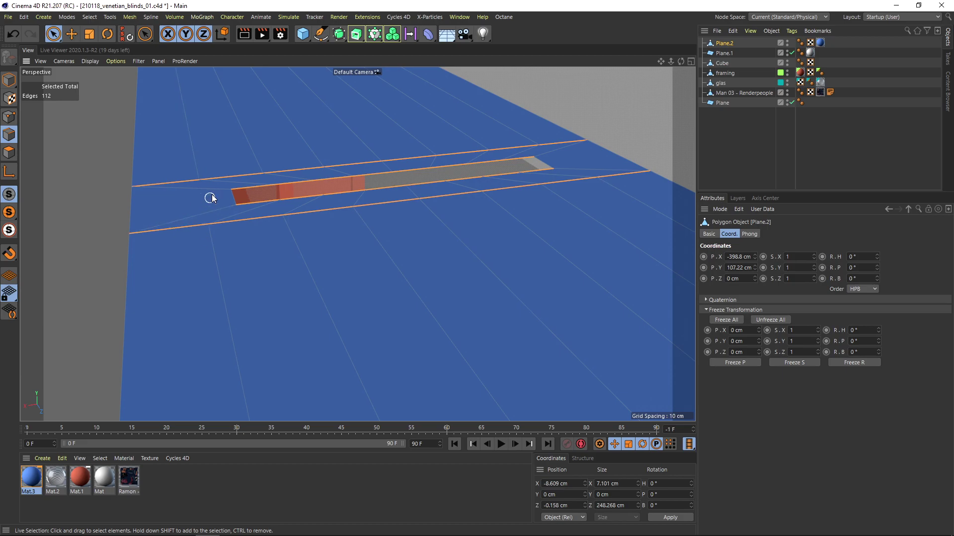
Step: Add a Bend deformer as a child of the slat object and rename the slat object to "blinder"
{"action": "left_click", "coordinate": [744, 163]}
{"action": "left_click", "coordinate": [428, 34]}
{"action": "left_click", "coordinate": [469, 52]}
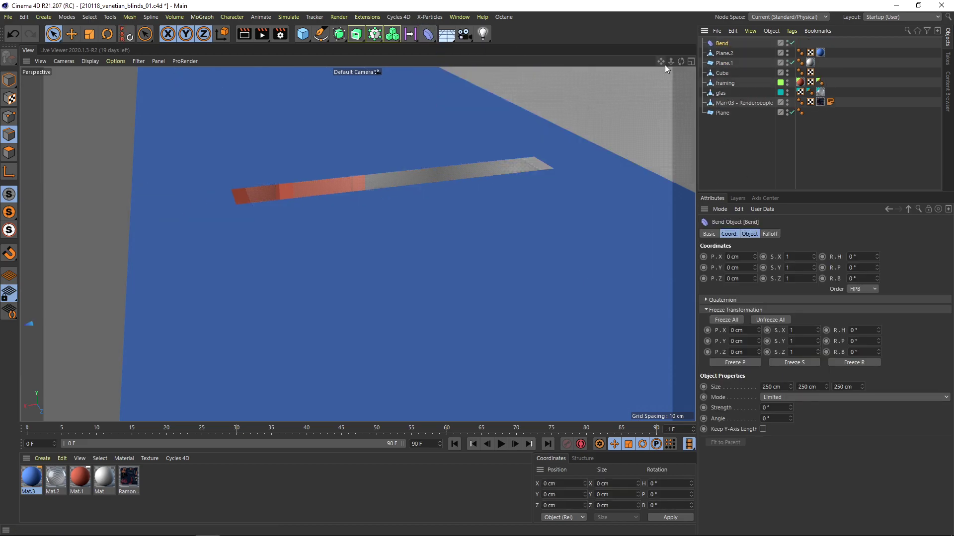
{"action": "double_click", "coordinate": [726, 43]}
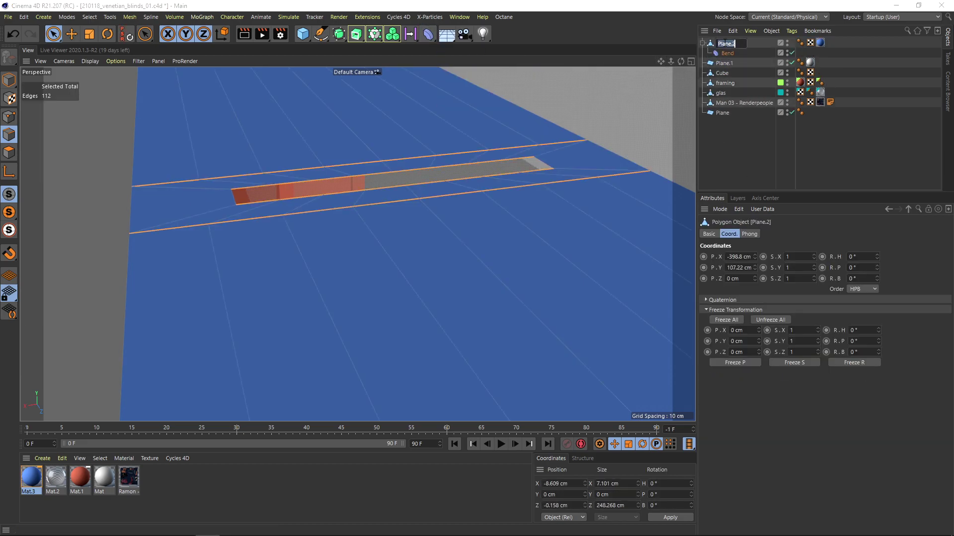
{"action": "key", "text": "Return"}
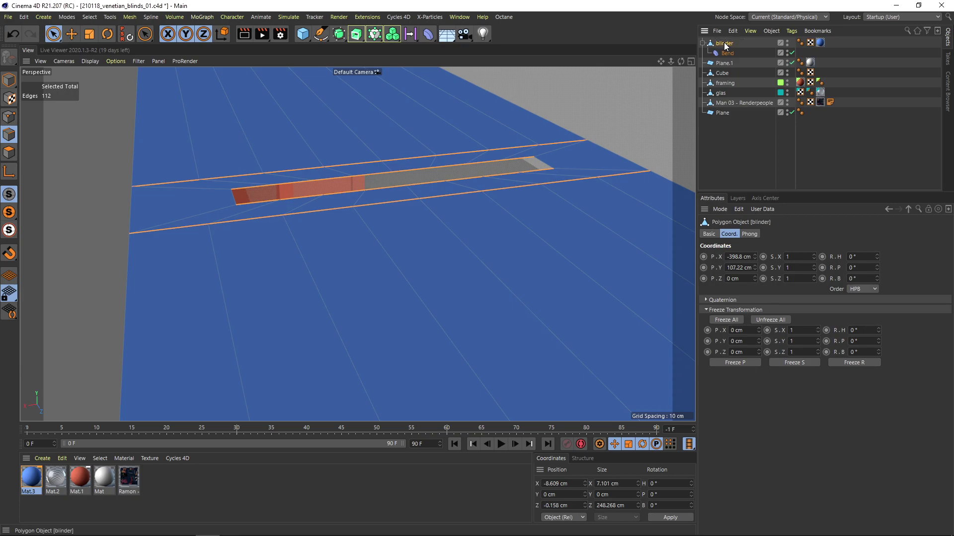
Step: Fit the Bend deformer to its parent slat and set its Y size to 10 cm
{"action": "left_click", "coordinate": [727, 53]}
{"action": "left_click_drag", "start_coordinate": [409, 164], "coordinate": [323, 208], "text": "alt"}
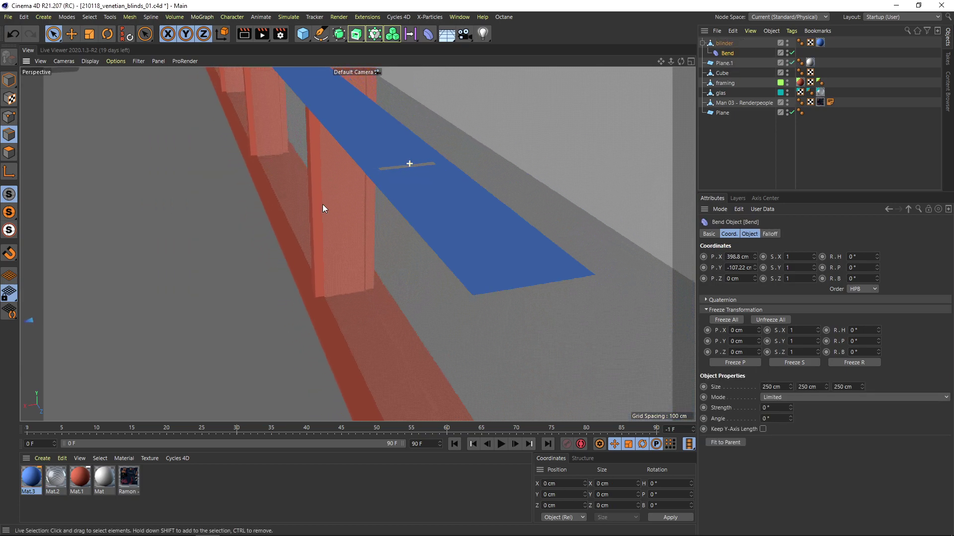
{"action": "left_click", "coordinate": [724, 443]}
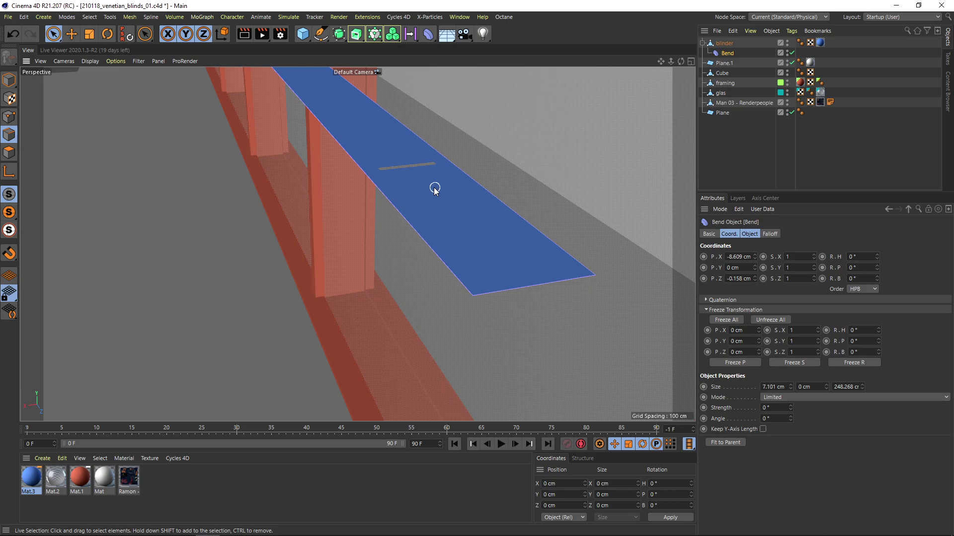
{"action": "scroll", "coordinate": [435, 187], "scroll_direction": "down", "scroll_amount": 3}
{"action": "type", "text": "10"}
{"action": "key", "text": "Return"}
{"action": "left_click_drag", "start_coordinate": [442, 205], "coordinate": [411, 185], "text": "alt"}
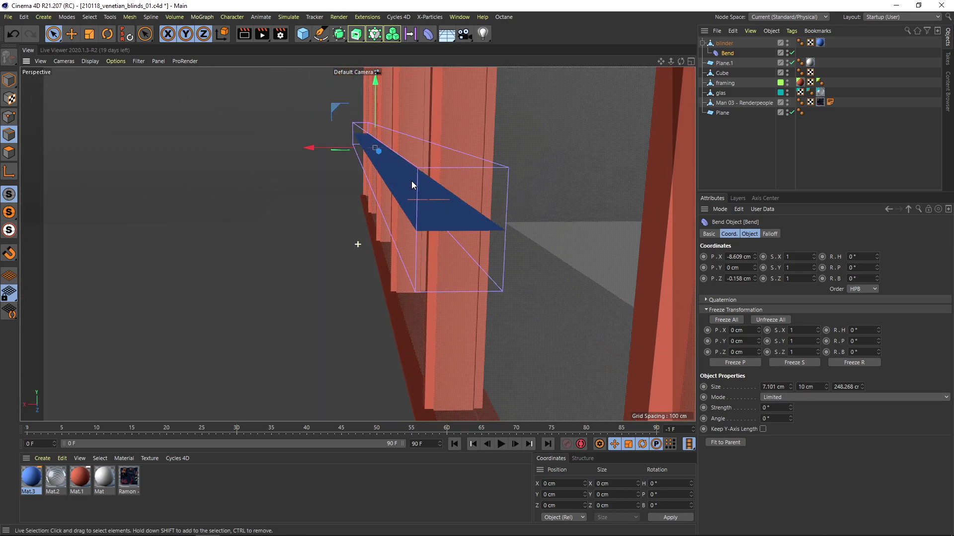
Step: Set the Bend strength to 78° and rotate the deformer to a bank angle of 90°
{"action": "left_click_drag", "start_coordinate": [790, 407], "coordinate": [788, 371]}
{"action": "key", "text": "r"}
{"action": "mouse_move", "coordinate": [359, 112]}
{"action": "left_mouse_down"}
{"action": "mouse_move", "coordinate": [349, 126]}
{"action": "mouse_move", "coordinate": [348, 117]}
{"action": "left_mouse_up"}
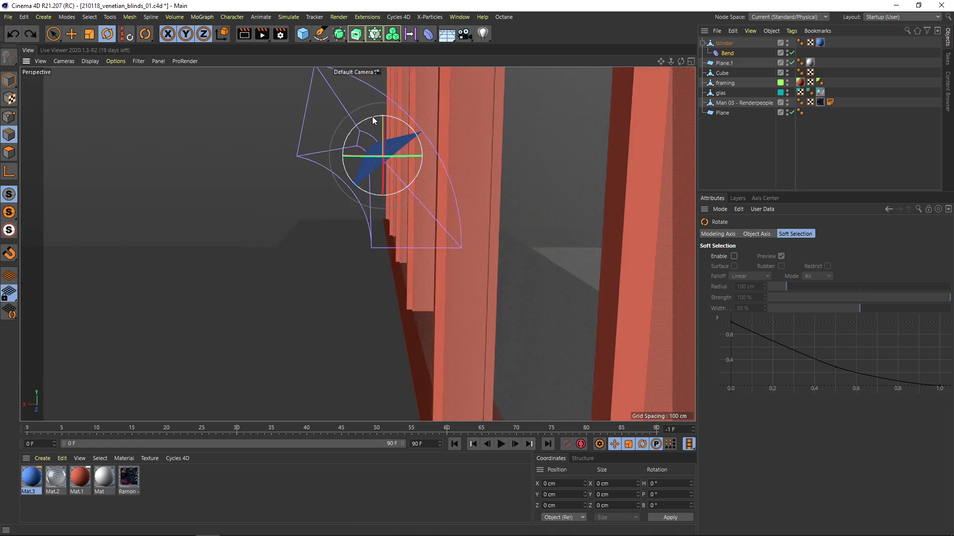
{"action": "left_click_drag", "start_coordinate": [371, 117], "coordinate": [348, 165]}
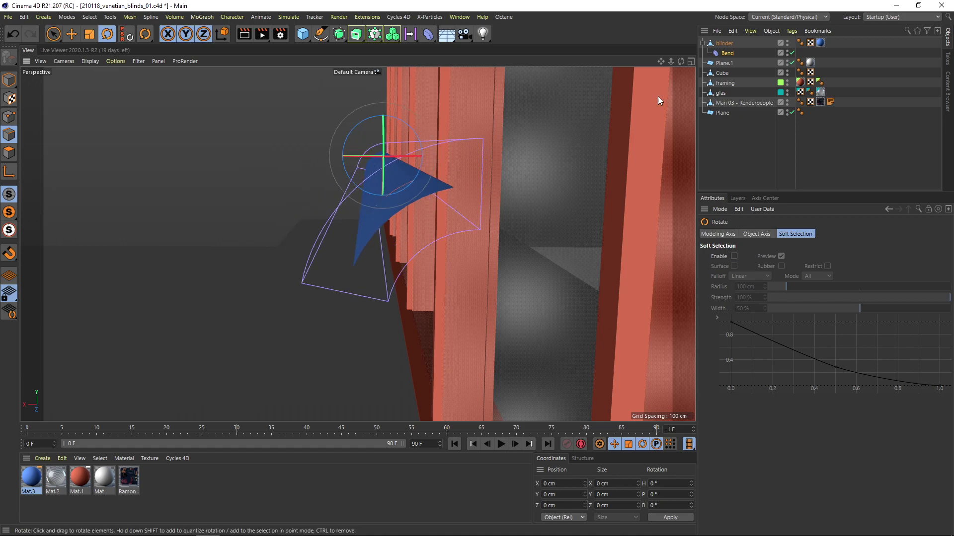
Step: Set the Bend deformer's mode to Unlimited
{"action": "left_click", "coordinate": [727, 52]}
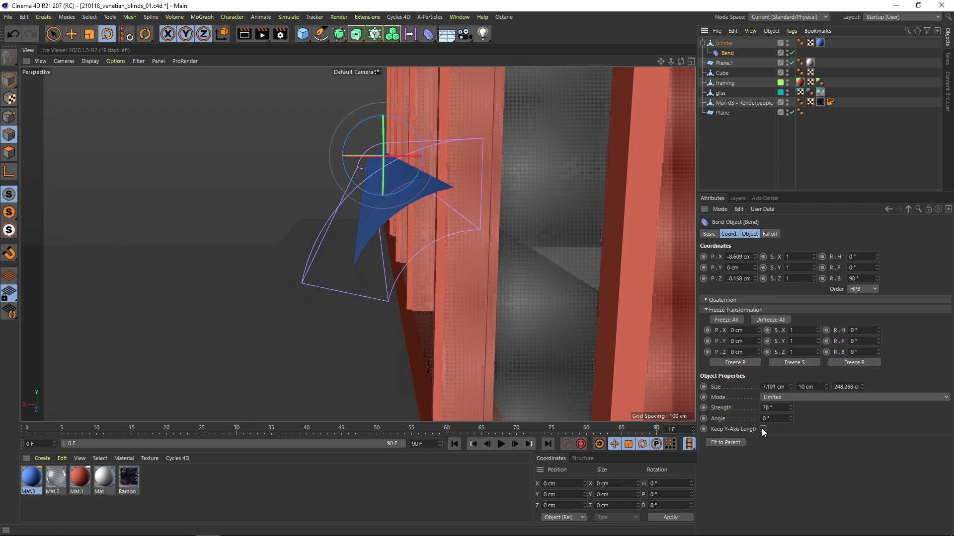
{"action": "left_click", "coordinate": [771, 398]}
{"action": "left_click", "coordinate": [774, 428]}
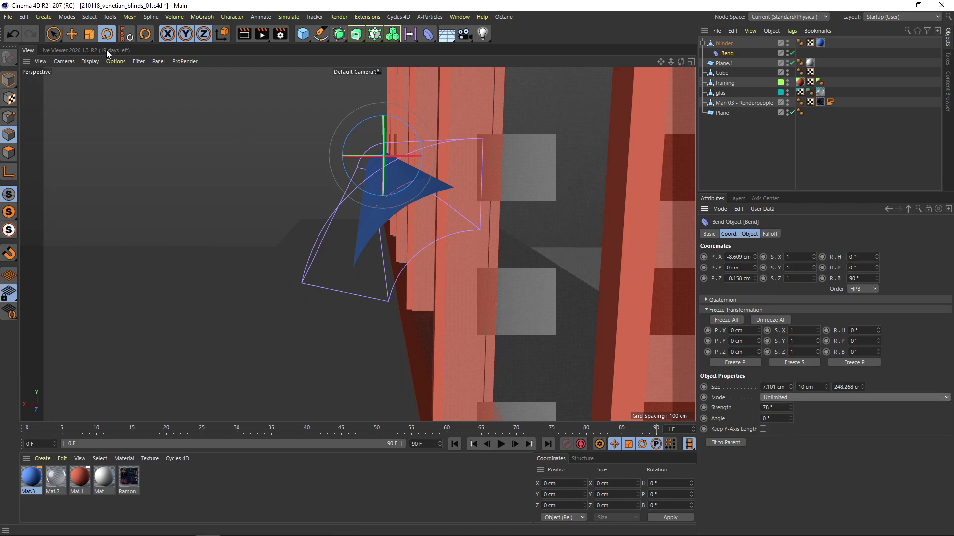
Step: Move the Bend deformer across the slat's width in the top view, to an X position of about -3.6 cm
{"action": "left_click", "coordinate": [53, 35]}
{"action": "left_click_drag", "start_coordinate": [332, 180], "coordinate": [303, 158], "text": "alt"}
{"action": "key", "text": "F2"}
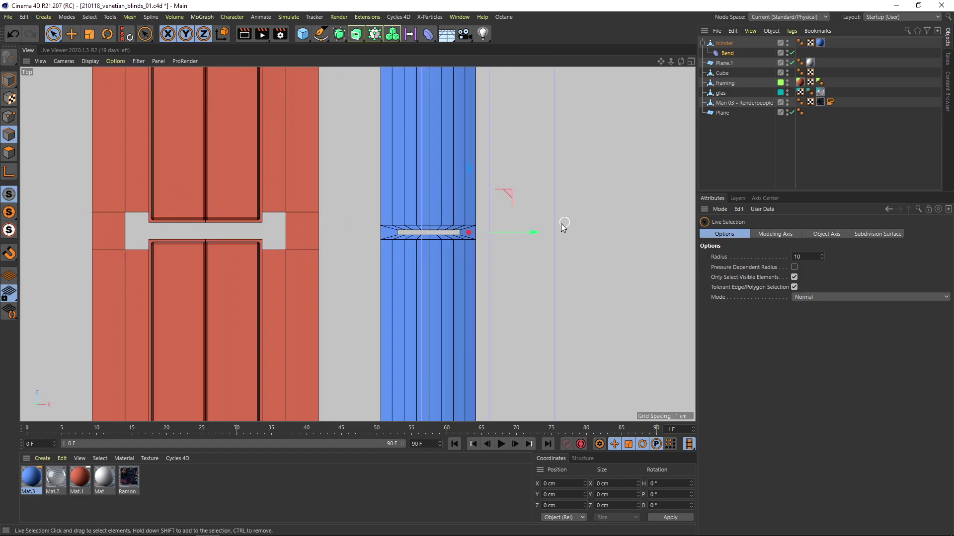
{"action": "left_click_drag", "start_coordinate": [526, 230], "coordinate": [530, 230]}
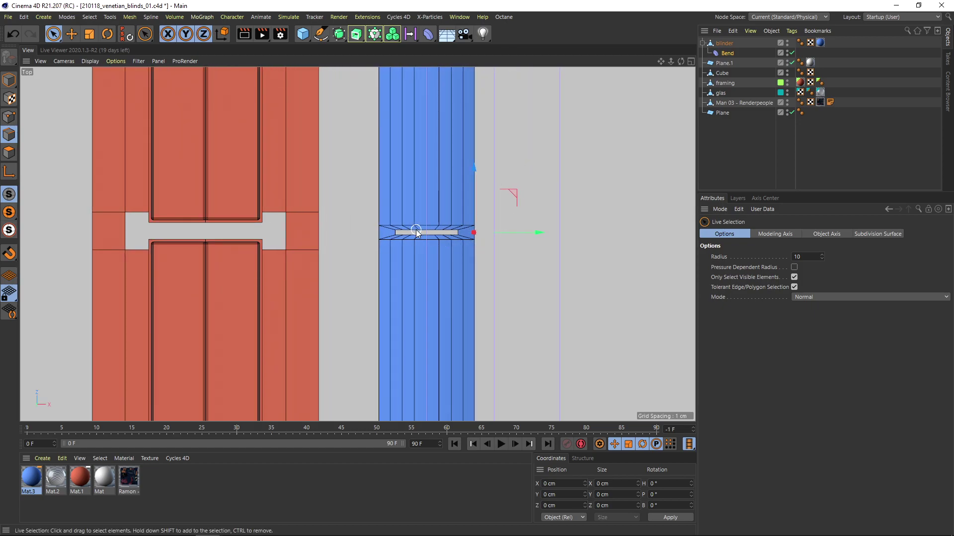
Step: Examine the curvature of the bent slat and its cord slot from several angles in the perspective view
{"action": "key", "text": "F1"}
{"action": "mouse_move", "coordinate": [416, 230]}
{"action": "left_mouse_down", "text": "alt"}
{"action": "mouse_move", "coordinate": [370, 184]}
{"action": "mouse_move", "coordinate": [396, 197]}
{"action": "mouse_move", "coordinate": [404, 219]}
{"action": "left_mouse_up", "text": "alt"}
{"action": "right_click_drag", "start_coordinate": [381, 209], "coordinate": [413, 198], "text": "alt"}
{"action": "mouse_move", "coordinate": [375, 203]}
{"action": "left_mouse_down", "text": "alt"}
{"action": "mouse_move", "coordinate": [426, 205]}
{"action": "mouse_move", "coordinate": [385, 181]}
{"action": "mouse_move", "coordinate": [356, 203]}
{"action": "left_mouse_up", "text": "alt"}
{"action": "right_click_drag", "start_coordinate": [356, 203], "coordinate": [377, 222], "text": "alt"}
{"action": "left_click_drag", "start_coordinate": [377, 223], "coordinate": [420, 213], "text": "alt"}
{"action": "left_click_drag", "start_coordinate": [346, 217], "coordinate": [455, 215], "text": "alt"}
{"action": "scroll", "coordinate": [456, 215], "scroll_direction": "up", "scroll_amount": 2}
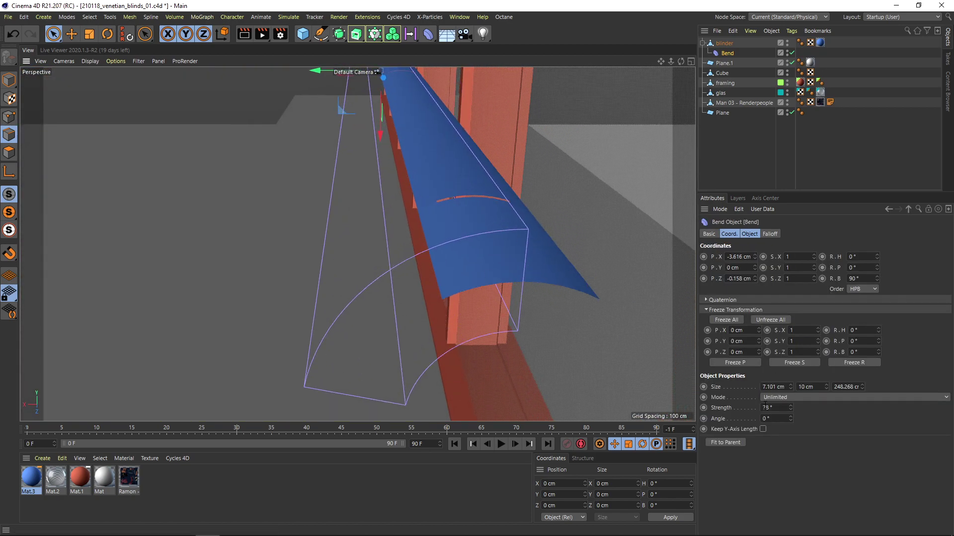
Step: Set the Bend deformer's strength to 40° and enable Keep Y-Axis Length
{"action": "type", "text": "30"}
{"action": "key", "text": "Return"}
{"action": "left_click_drag", "start_coordinate": [479, 294], "coordinate": [466, 266], "text": "alt"}
{"action": "type", "text": "40"}
{"action": "key", "text": "Return"}
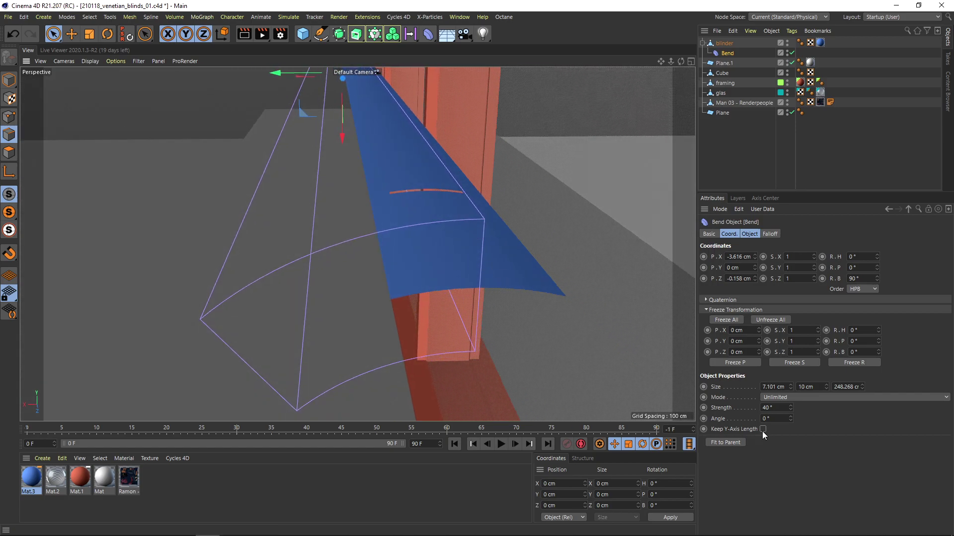
{"action": "left_click_drag", "start_coordinate": [438, 216], "coordinate": [464, 225], "text": "alt"}
{"action": "scroll", "coordinate": [464, 225], "scroll_direction": "up", "scroll_amount": 2}
{"action": "left_click_drag", "start_coordinate": [376, 178], "coordinate": [395, 204], "text": "alt"}
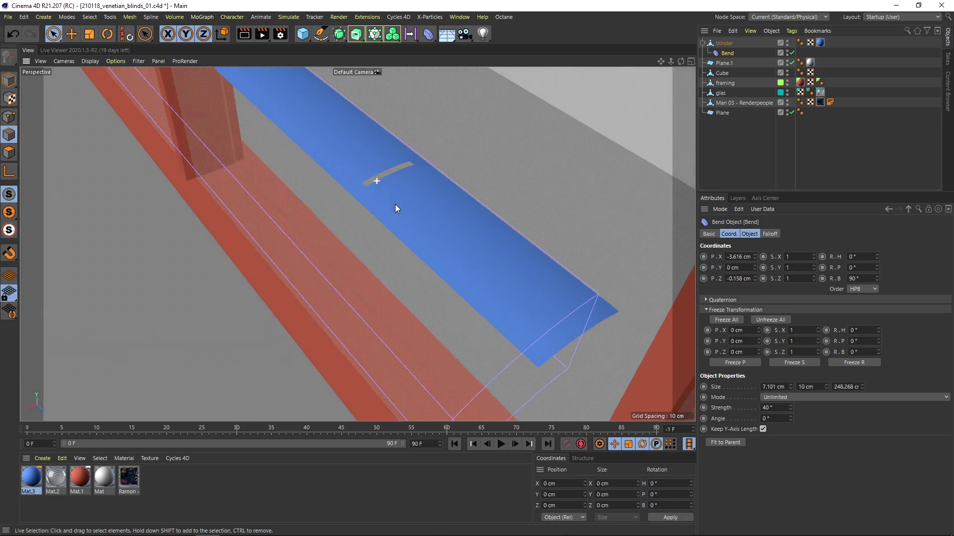
{"action": "middle_click_drag", "start_coordinate": [360, 165], "coordinate": [380, 209], "text": "alt"}
{"action": "scroll", "coordinate": [379, 209], "scroll_direction": "up", "scroll_amount": 2}
{"action": "left_click_drag", "start_coordinate": [380, 208], "coordinate": [436, 206], "text": "alt"}
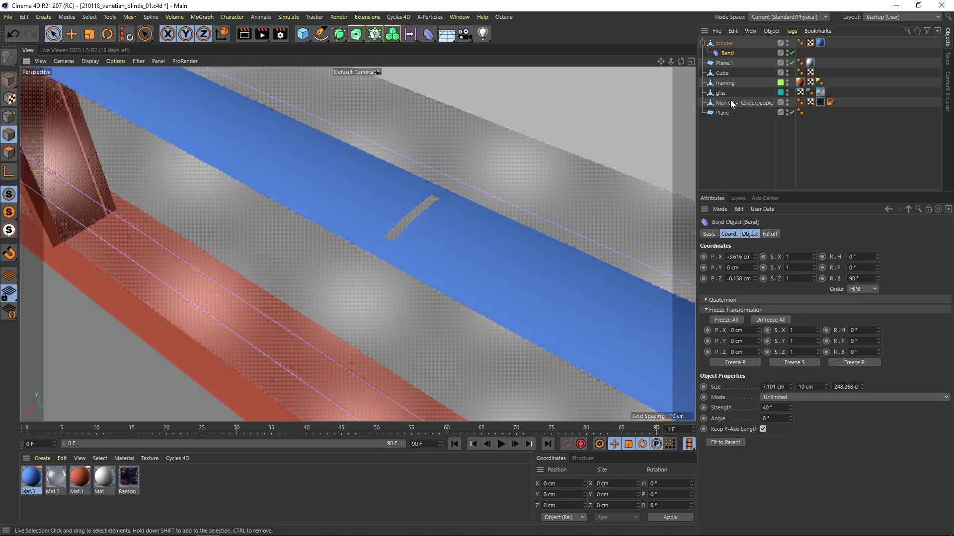
Step: Bake the bent slat into a new mesh with Current State to Object and hide the original slat
{"action": "left_click", "coordinate": [734, 48]}
{"action": "right_click", "coordinate": [730, 47]}
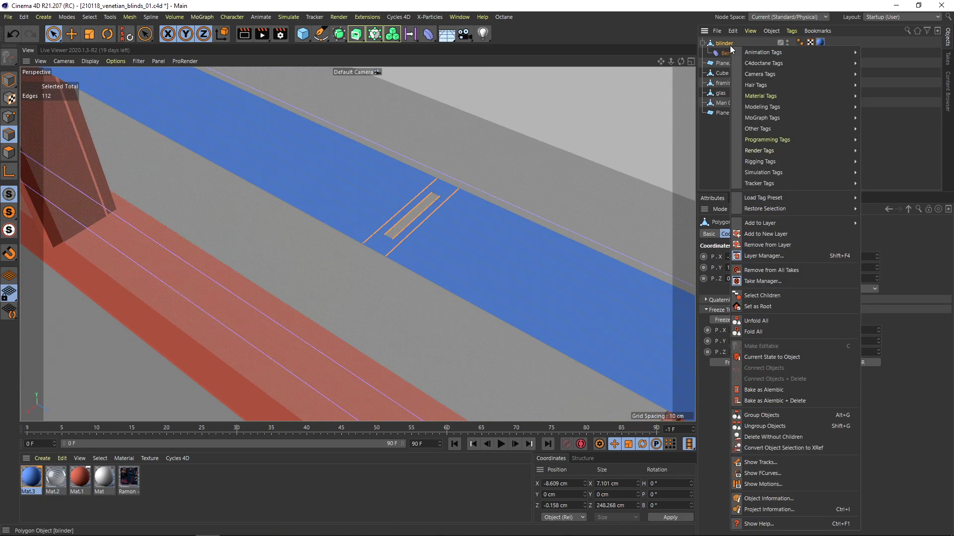
{"action": "left_click", "coordinate": [765, 357]}
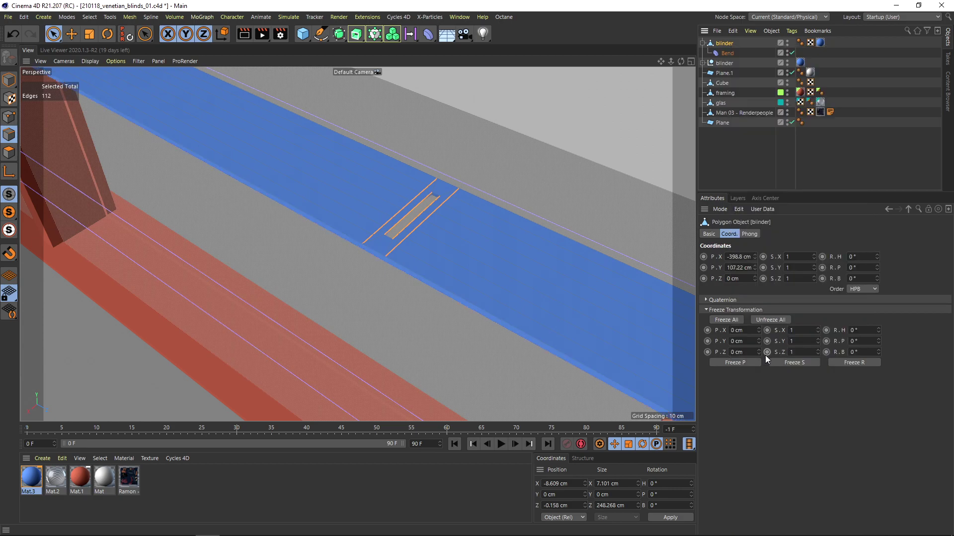
{"action": "left_click", "coordinate": [787, 42]}
{"action": "left_click", "coordinate": [703, 43]}
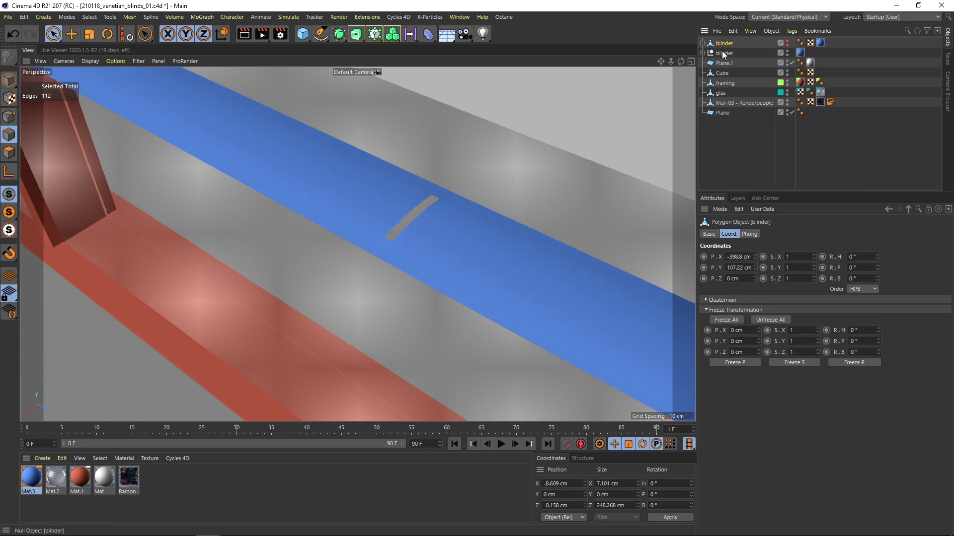
Step: Move the baked slat out of its parent null and delete the null
{"action": "left_click", "coordinate": [722, 52]}
{"action": "left_click", "coordinate": [703, 54]}
{"action": "left_click_drag", "start_coordinate": [729, 64], "coordinate": [724, 49]}
{"action": "left_click", "coordinate": [724, 64]}
{"action": "key", "text": "Delete"}
Step: Bevel the baked slat's four outer corner points with an offset of about 0.45 cm and a subdivision of 4
{"action": "left_click", "coordinate": [728, 54]}
{"action": "left_click_drag", "start_coordinate": [457, 239], "coordinate": [503, 238], "text": "alt"}
{"action": "scroll", "coordinate": [368, 188], "scroll_direction": "down", "scroll_amount": 3}
{"action": "left_click_drag", "start_coordinate": [905, 247], "coordinate": [525, 269], "text": "alt"}
{"action": "middle_click_drag", "start_coordinate": [525, 270], "coordinate": [490, 272], "text": "alt"}
{"action": "left_click_drag", "start_coordinate": [490, 272], "coordinate": [518, 286], "text": "alt"}
{"action": "middle_click_drag", "start_coordinate": [517, 287], "coordinate": [483, 267], "text": "alt"}
{"action": "left_click_drag", "start_coordinate": [483, 266], "coordinate": [424, 285], "text": "alt"}
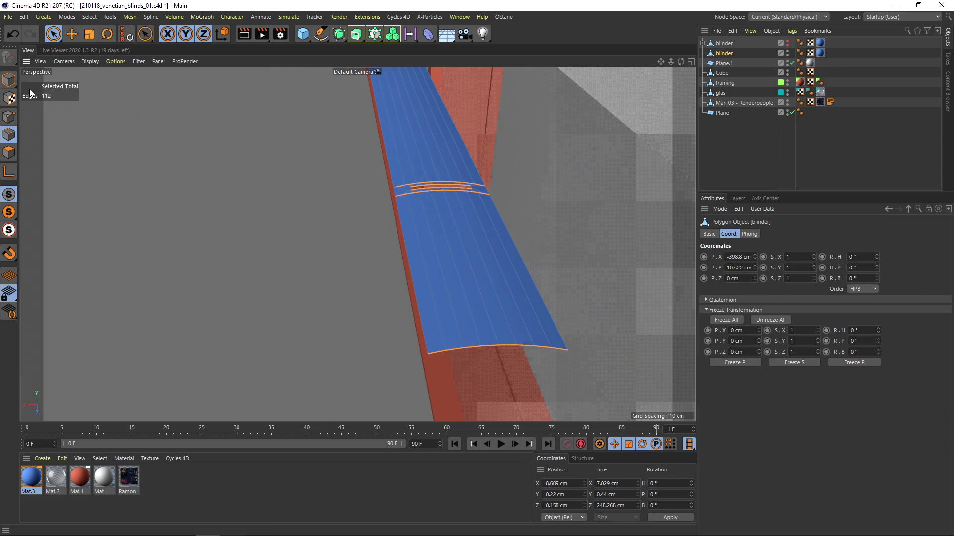
{"action": "left_click_drag", "start_coordinate": [55, 35], "coordinate": [74, 50]}
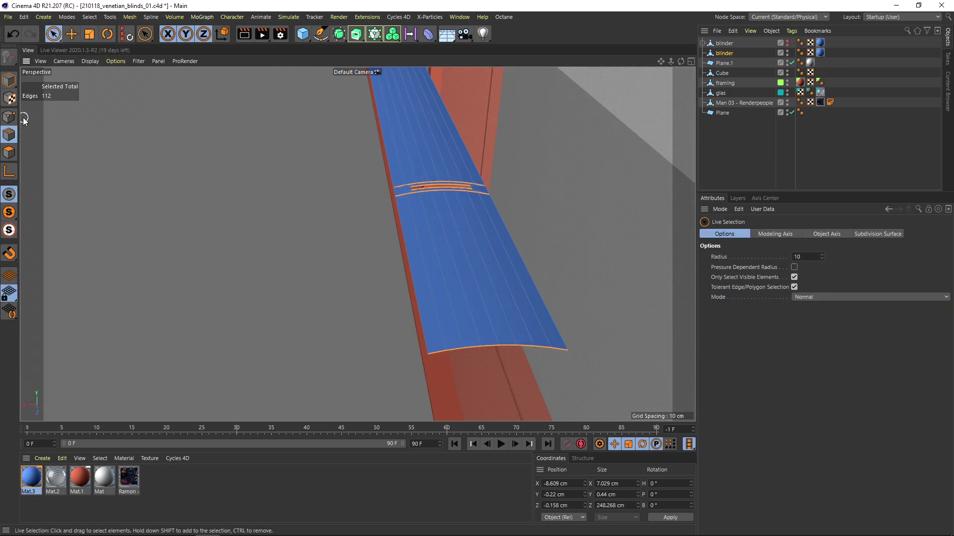
{"action": "left_click", "coordinate": [10, 117]}
{"action": "left_click_drag", "start_coordinate": [384, 232], "coordinate": [473, 359], "text": "alt"}
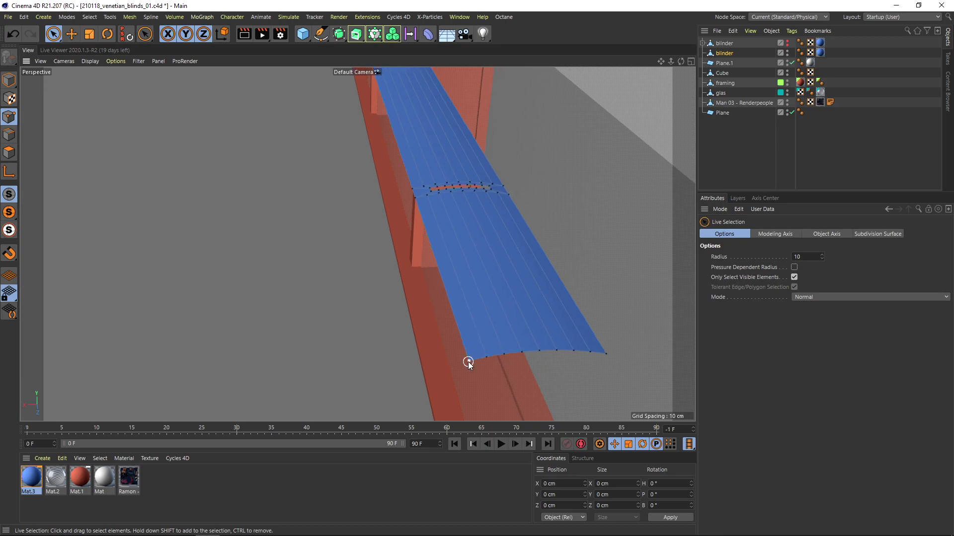
{"action": "middle_click_drag", "start_coordinate": [441, 178], "coordinate": [463, 217], "text": "alt"}
{"action": "mouse_move", "coordinate": [419, 152]}
{"action": "middle_mouse_down", "text": "alt"}
{"action": "mouse_move", "coordinate": [490, 255]}
{"action": "mouse_move", "coordinate": [526, 333]}
{"action": "middle_mouse_up", "text": "alt"}
{"action": "right_click_drag", "start_coordinate": [428, 137], "coordinate": [521, 129], "text": "alt"}
{"action": "left_click", "coordinate": [432, 208], "text": "shift"}
{"action": "key", "text": "Return"}
{"action": "left_click_drag", "start_coordinate": [458, 217], "coordinate": [558, 196], "text": "alt"}
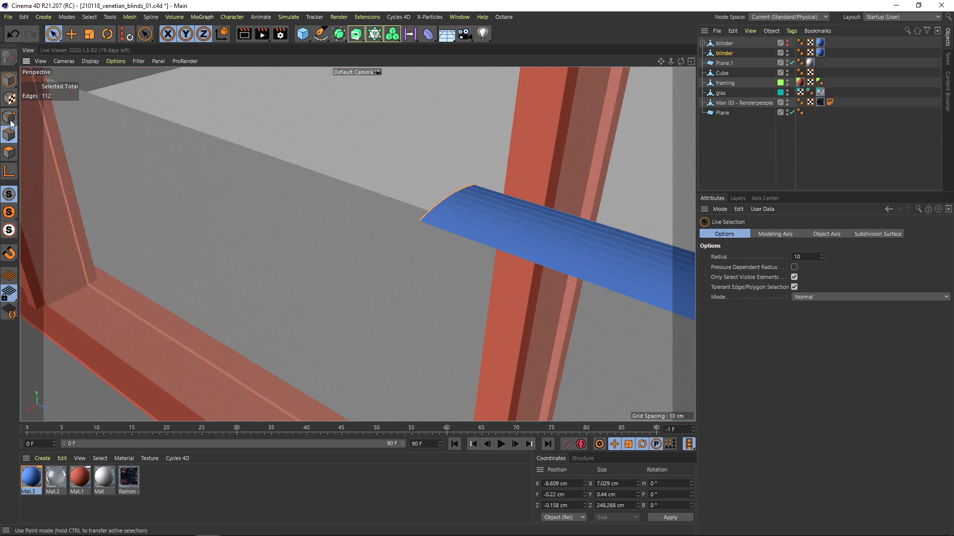
{"action": "left_click_drag", "start_coordinate": [410, 197], "coordinate": [481, 217], "text": "alt"}
{"action": "right_click_drag", "start_coordinate": [428, 191], "coordinate": [455, 189], "text": "alt"}
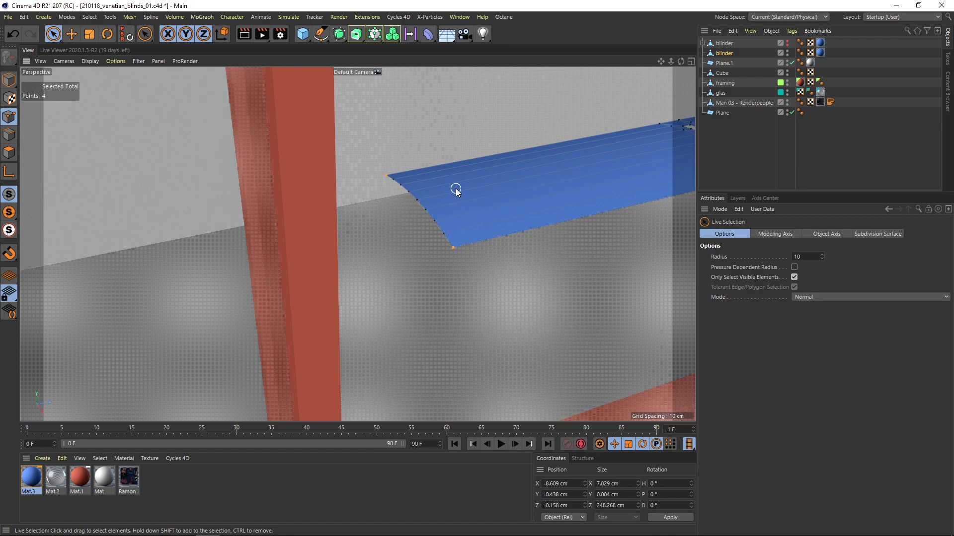
{"action": "key", "text": "m"}
{"action": "key", "text": "s"}
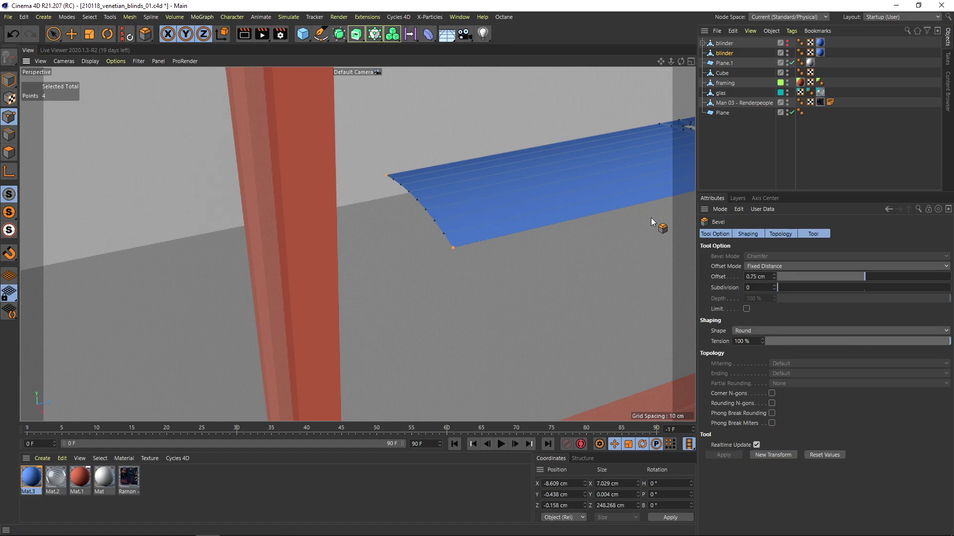
{"action": "left_click_drag", "start_coordinate": [445, 273], "coordinate": [463, 273]}
{"action": "left_click_drag", "start_coordinate": [463, 219], "coordinate": [456, 242], "text": "alt"}
{"action": "right_click_drag", "start_coordinate": [456, 243], "coordinate": [517, 232], "text": "alt"}
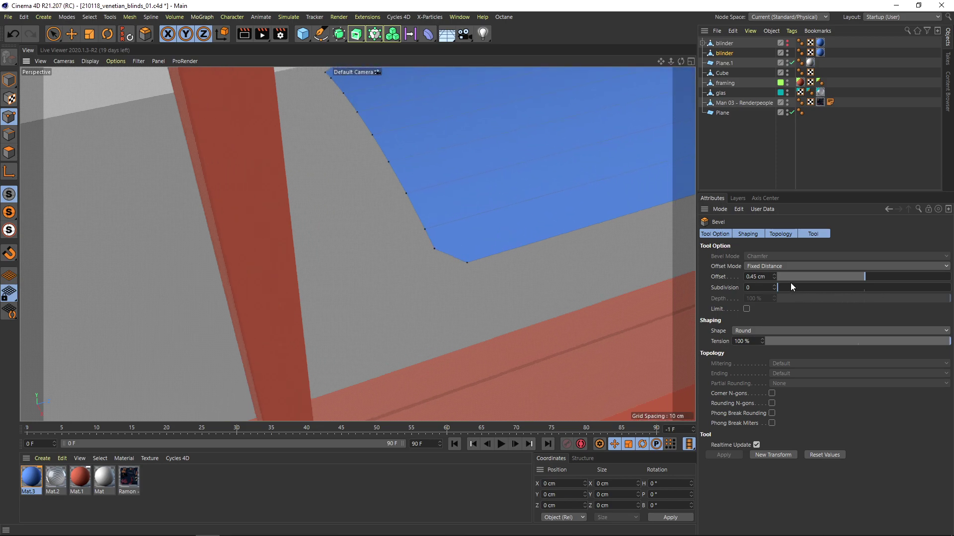
{"action": "left_click_drag", "start_coordinate": [790, 286], "coordinate": [844, 289]}
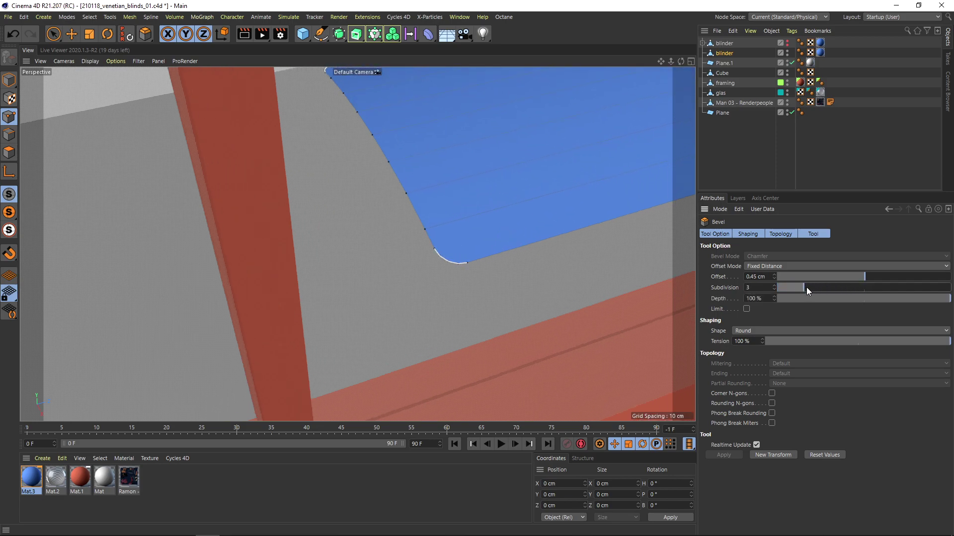
{"action": "left_click", "coordinate": [736, 159]}
Step: Bevel the corner points of all three cord slots with an offset of about 0.23 cm and a subdivision of 4
{"action": "right_click_drag", "start_coordinate": [562, 194], "coordinate": [471, 235], "text": "alt"}
{"action": "left_click_drag", "start_coordinate": [559, 184], "coordinate": [497, 226], "text": "alt"}
{"action": "right_click_drag", "start_coordinate": [565, 260], "coordinate": [684, 216], "text": "alt"}
{"action": "left_click_drag", "start_coordinate": [536, 233], "coordinate": [532, 246], "text": "alt"}
{"action": "scroll", "coordinate": [532, 246], "scroll_direction": "up", "scroll_amount": 5}
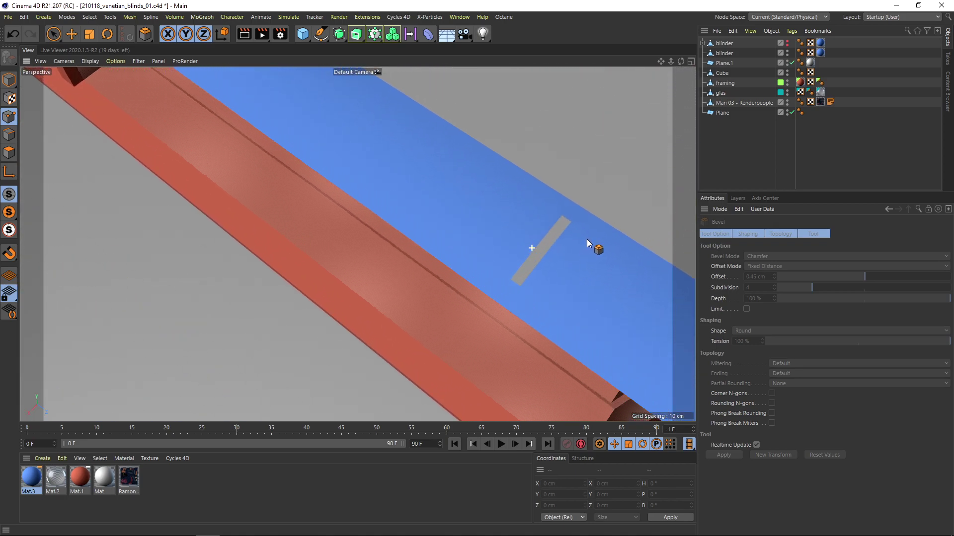
{"action": "left_click", "coordinate": [728, 56]}
{"action": "scroll", "coordinate": [556, 224], "scroll_direction": "up", "scroll_amount": 7}
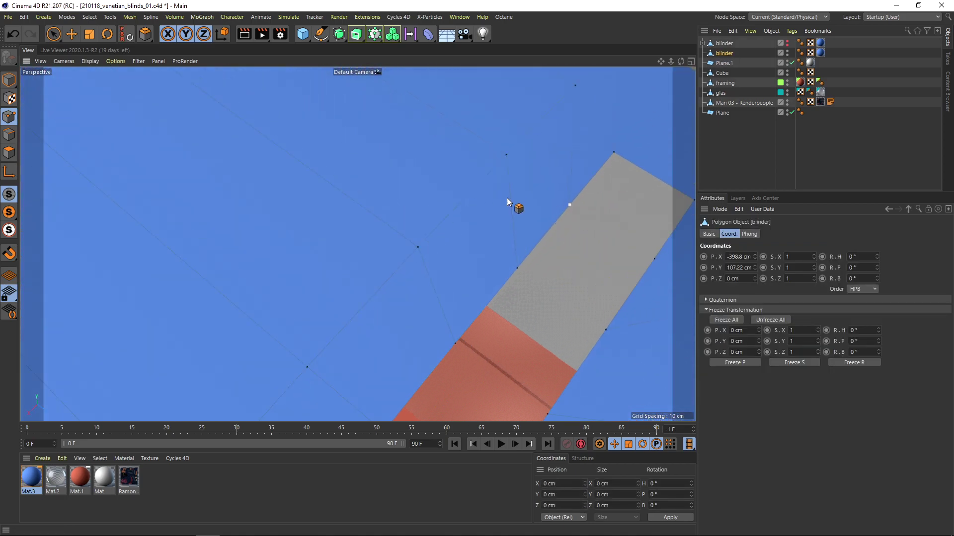
{"action": "left_click_drag", "start_coordinate": [58, 40], "coordinate": [76, 46]}
{"action": "scroll", "coordinate": [389, 177], "scroll_direction": "down", "scroll_amount": 2}
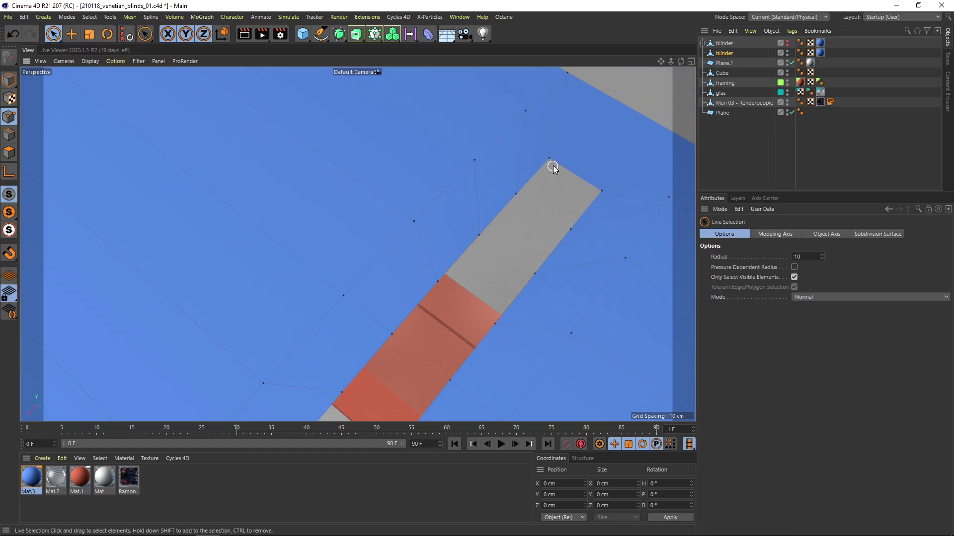
{"action": "left_click_drag", "start_coordinate": [552, 166], "coordinate": [608, 191]}
{"action": "scroll", "coordinate": [403, 236], "scroll_direction": "down", "scroll_amount": 3}
{"action": "left_click_drag", "start_coordinate": [385, 379], "coordinate": [350, 352], "text": "shift"}
{"action": "middle_click_drag", "start_coordinate": [338, 241], "coordinate": [404, 300], "text": "alt"}
{"action": "scroll", "coordinate": [404, 300], "scroll_direction": "down", "scroll_amount": 2}
{"action": "middle_click_drag", "start_coordinate": [278, 219], "coordinate": [407, 316], "text": "alt"}
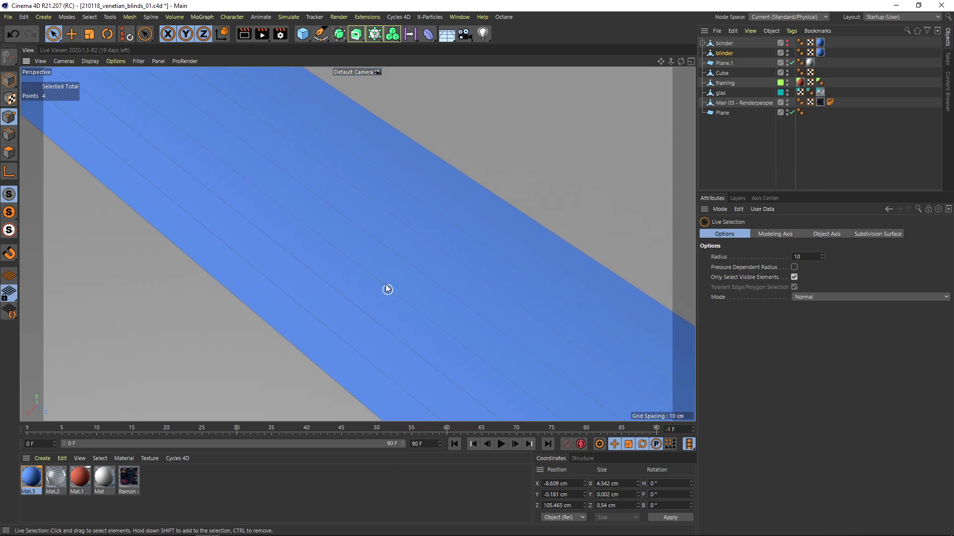
{"action": "scroll", "coordinate": [333, 239], "scroll_direction": "down", "scroll_amount": 5}
{"action": "middle_click_drag", "start_coordinate": [217, 151], "coordinate": [343, 298], "text": "alt"}
{"action": "scroll", "coordinate": [343, 298], "scroll_direction": "down", "scroll_amount": 2}
{"action": "scroll", "coordinate": [308, 251], "scroll_direction": "up", "scroll_amount": 8}
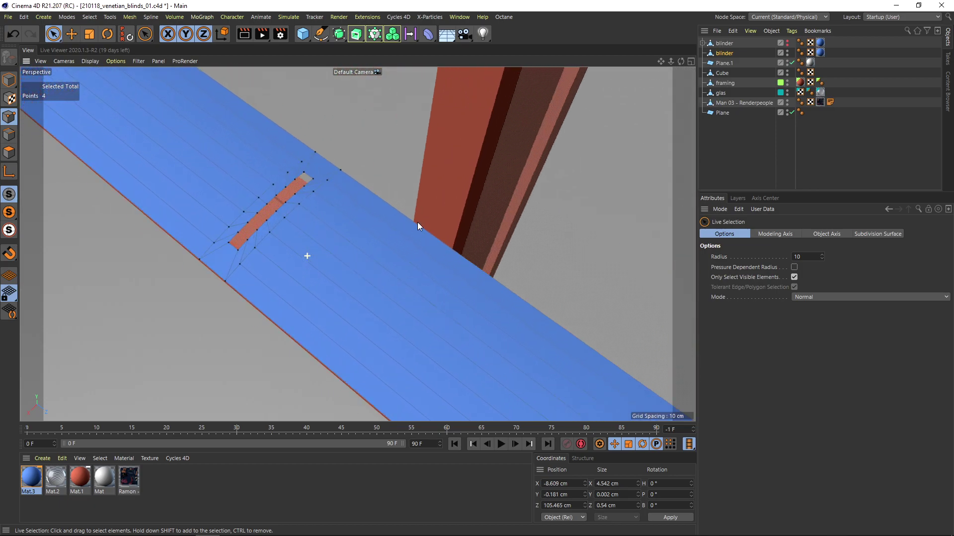
{"action": "left_click", "coordinate": [384, 147], "text": "shift"}
{"action": "left_click", "coordinate": [248, 306], "text": "shift"}
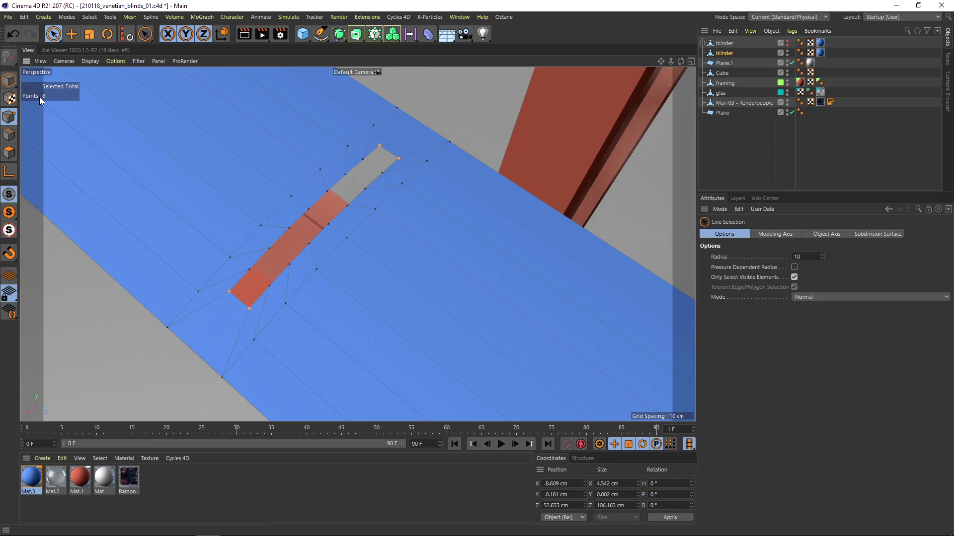
{"action": "scroll", "coordinate": [278, 167], "scroll_direction": "down", "scroll_amount": 10}
{"action": "middle_click_drag", "start_coordinate": [252, 189], "coordinate": [439, 305], "text": "alt"}
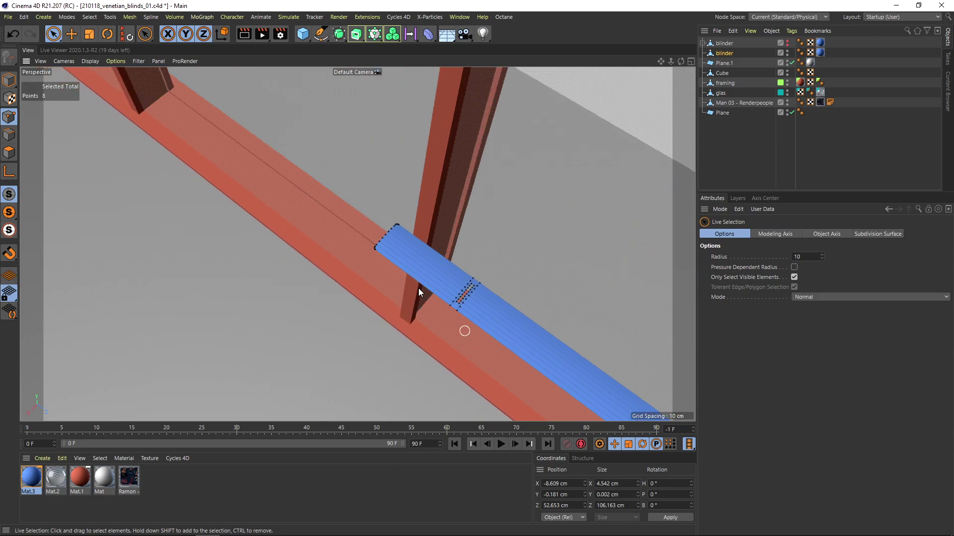
{"action": "scroll", "coordinate": [455, 294], "scroll_direction": "up", "scroll_amount": 10}
{"action": "left_click", "coordinate": [595, 204], "text": "shift"}
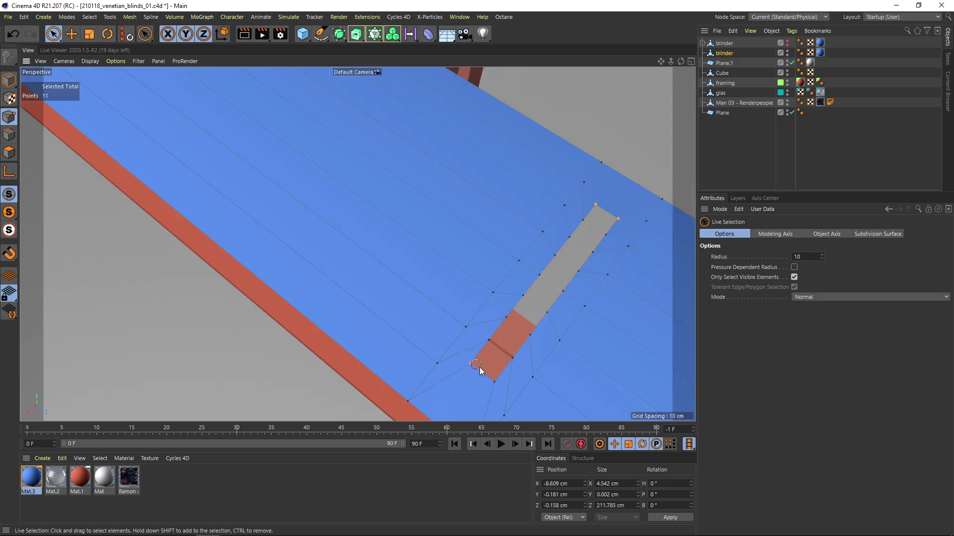
{"action": "middle_click_drag", "start_coordinate": [504, 373], "coordinate": [432, 301], "text": "alt"}
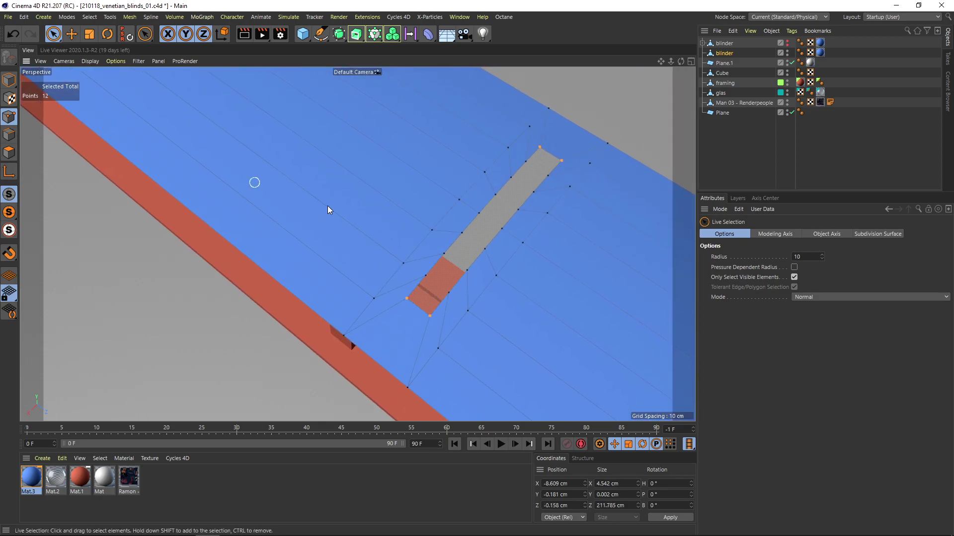
{"action": "scroll", "coordinate": [457, 282], "scroll_direction": "up", "scroll_amount": 4}
{"action": "key", "text": "m"}
{"action": "key", "text": "s"}
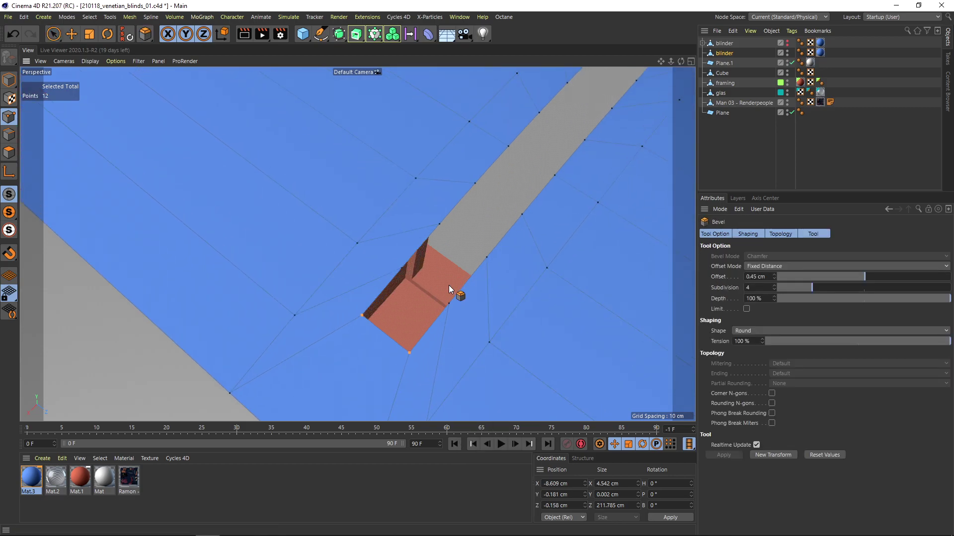
{"action": "left_click_drag", "start_coordinate": [402, 308], "coordinate": [413, 310]}
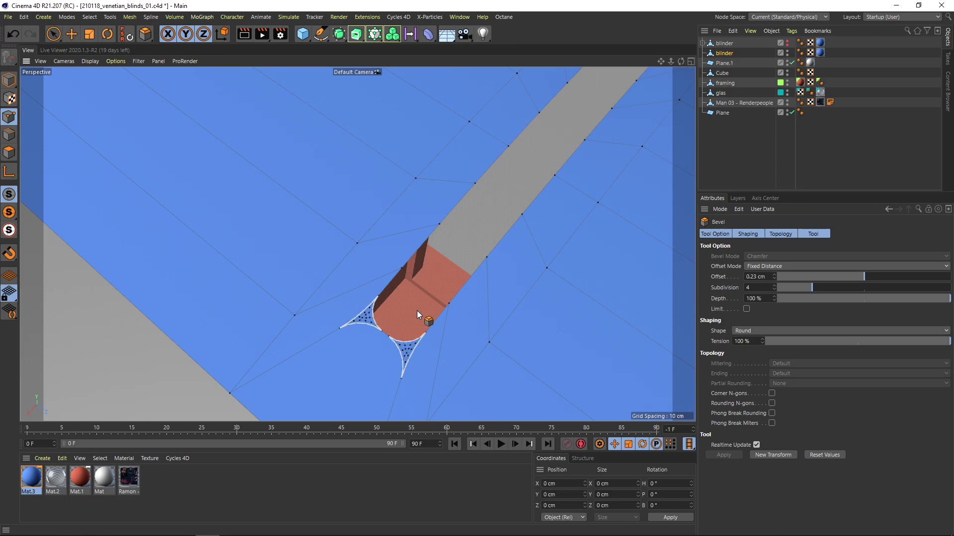
{"action": "left_click", "coordinate": [752, 156]}
Step: Extrude the slat's polygons by about 0.25 cm to give it thickness
{"action": "right_click_drag", "start_coordinate": [384, 231], "coordinate": [283, 317], "text": "alt"}
{"action": "left_click_drag", "start_coordinate": [392, 236], "coordinate": [362, 230], "text": "alt"}
{"action": "right_click_drag", "start_coordinate": [414, 228], "coordinate": [328, 276], "text": "alt"}
{"action": "left_click_drag", "start_coordinate": [460, 282], "coordinate": [424, 252], "text": "alt"}
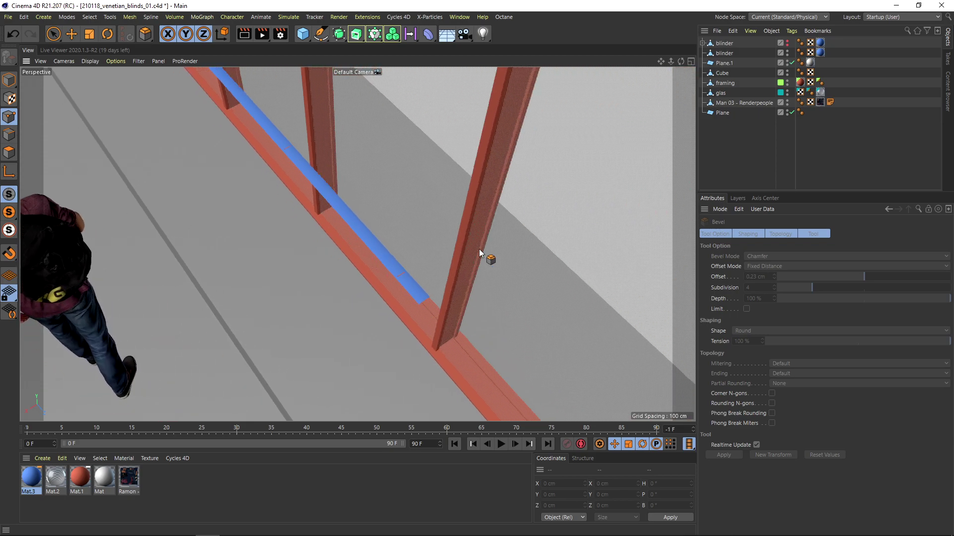
{"action": "right_click_drag", "start_coordinate": [425, 252], "coordinate": [421, 283], "text": "alt"}
{"action": "key", "text": "space"}
{"action": "left_click", "coordinate": [417, 292]}
{"action": "left_click_drag", "start_coordinate": [413, 297], "coordinate": [416, 261], "text": "alt"}
{"action": "left_click", "coordinate": [10, 152]}
{"action": "left_click_drag", "start_coordinate": [409, 306], "coordinate": [361, 231], "text": "alt"}
{"action": "key", "text": "d"}
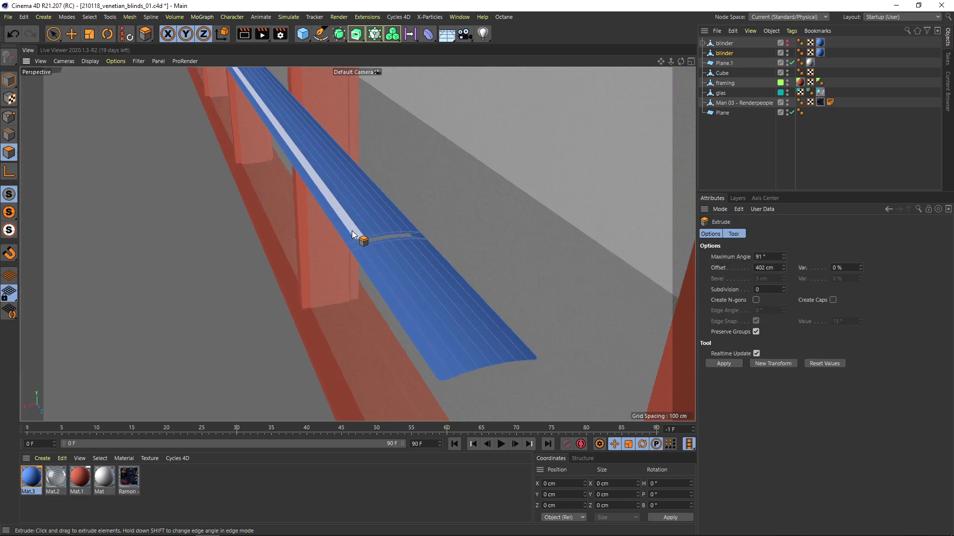
{"action": "left_click_drag", "start_coordinate": [314, 242], "coordinate": [312, 241]}
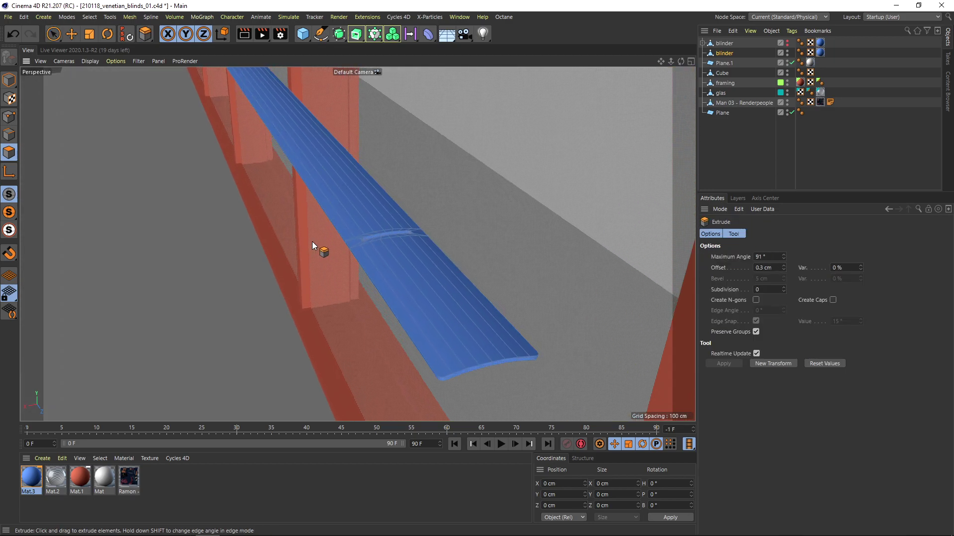
{"action": "left_click_drag", "start_coordinate": [407, 332], "coordinate": [367, 230], "text": "alt"}
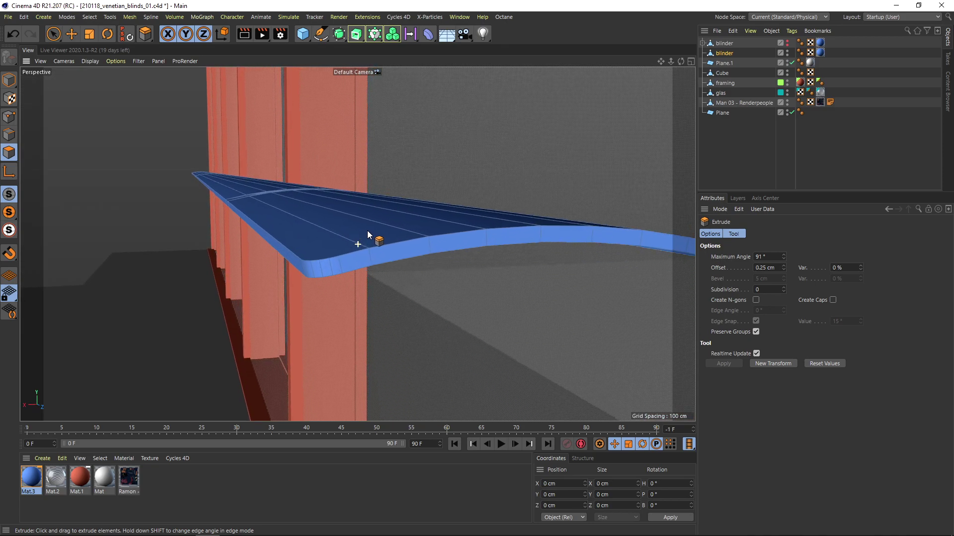
Step: Set the slat's extrusion offset to 0.15 cm
{"action": "left_click", "coordinate": [778, 267]}
{"action": "type", "text": "0,15"}
{"action": "key", "text": "Return"}
{"action": "left_click_drag", "start_coordinate": [245, 219], "coordinate": [299, 220], "text": "alt"}
{"action": "right_click_drag", "start_coordinate": [353, 241], "coordinate": [443, 222], "text": "alt"}
{"action": "right_click_drag", "start_coordinate": [389, 245], "coordinate": [443, 246], "text": "alt"}
Step: Set the slat's extrusion offset to 0.1 cm and enable Create Caps to close its underside
{"action": "left_click", "coordinate": [775, 266]}
{"action": "type", "text": "0,1"}
{"action": "key", "text": "Return"}
{"action": "left_click_drag", "start_coordinate": [414, 242], "coordinate": [393, 179], "text": "alt"}
{"action": "scroll", "coordinate": [470, 234], "scroll_direction": "up", "scroll_amount": 2}
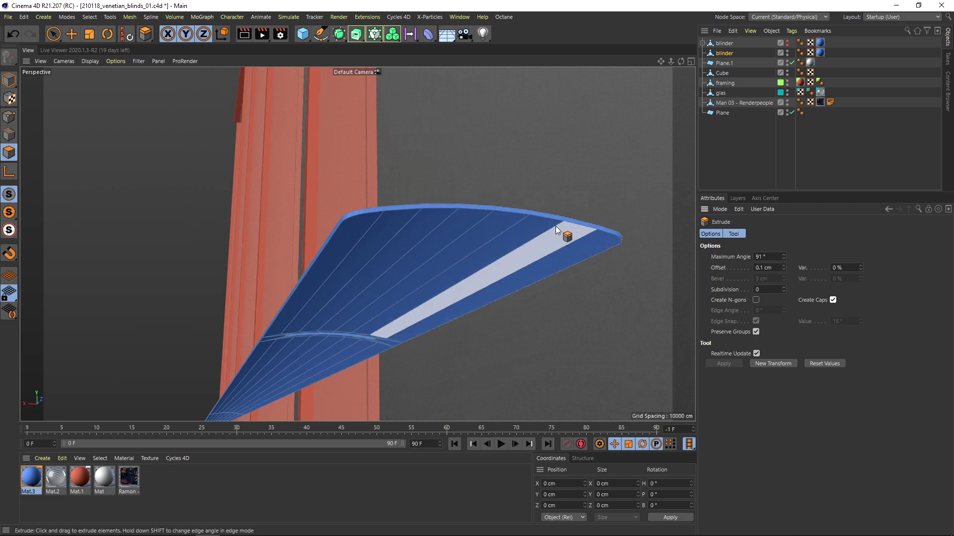
{"action": "left_click_drag", "start_coordinate": [592, 243], "coordinate": [519, 258], "text": "alt"}
{"action": "left_click_drag", "start_coordinate": [397, 224], "coordinate": [324, 211], "text": "alt"}
{"action": "left_click_drag", "start_coordinate": [420, 311], "coordinate": [373, 313], "text": "alt"}
{"action": "key", "text": "space"}
Step: Add a MoGraph Cloner as the parent of the thickened slat
{"action": "left_click_drag", "start_coordinate": [338, 270], "coordinate": [340, 277], "text": "alt"}
{"action": "scroll", "coordinate": [339, 277], "scroll_direction": "down", "scroll_amount": 3}
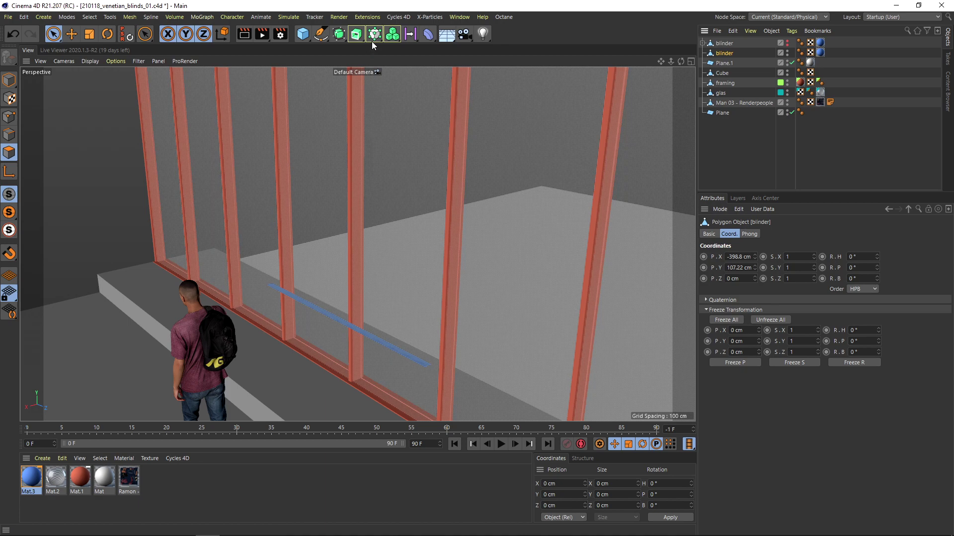
{"action": "left_click", "coordinate": [392, 34]}
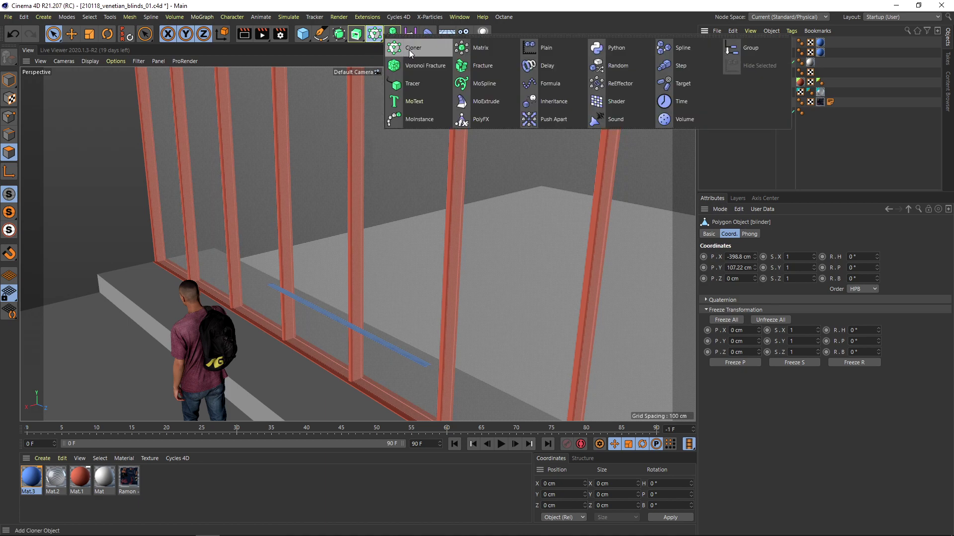
{"action": "left_click", "coordinate": [410, 49], "text": "alt"}
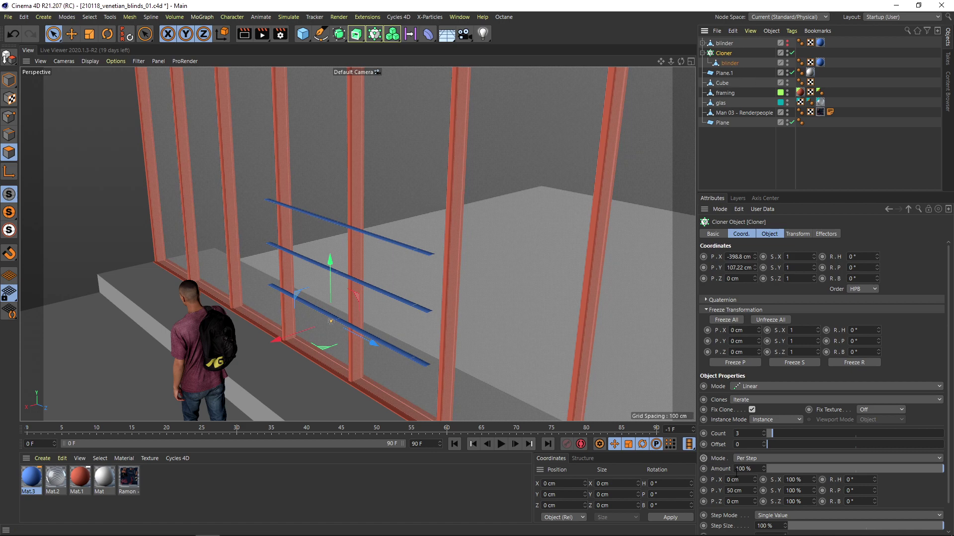
Step: Set the Cloner's vertical spacing to 10 cm per step and its count to 20
{"action": "type", "text": "10"}
{"action": "key", "text": "Return"}
{"action": "left_click_drag", "start_coordinate": [489, 380], "coordinate": [485, 341], "text": "alt"}
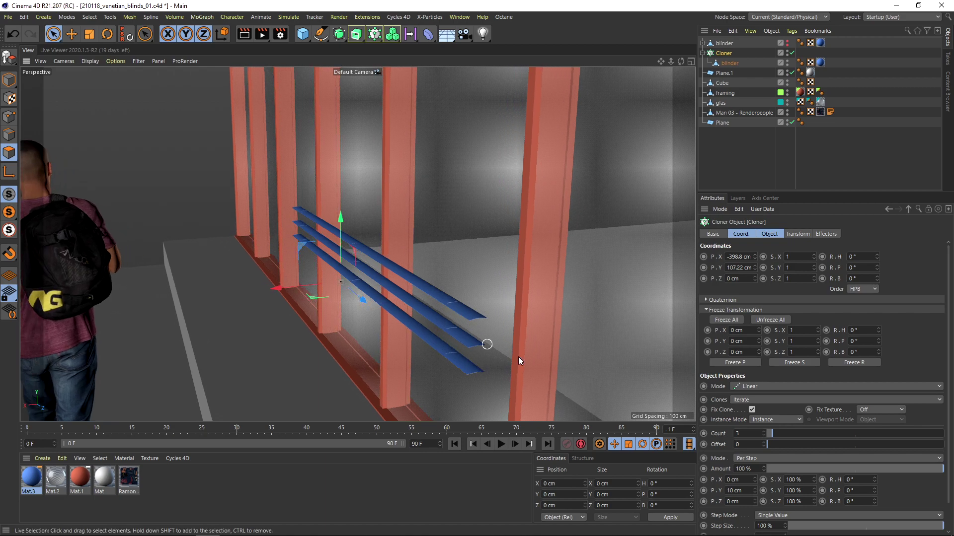
{"action": "double_click", "coordinate": [741, 434]}
{"action": "type", "text": "20"}
{"action": "key", "text": "Return"}
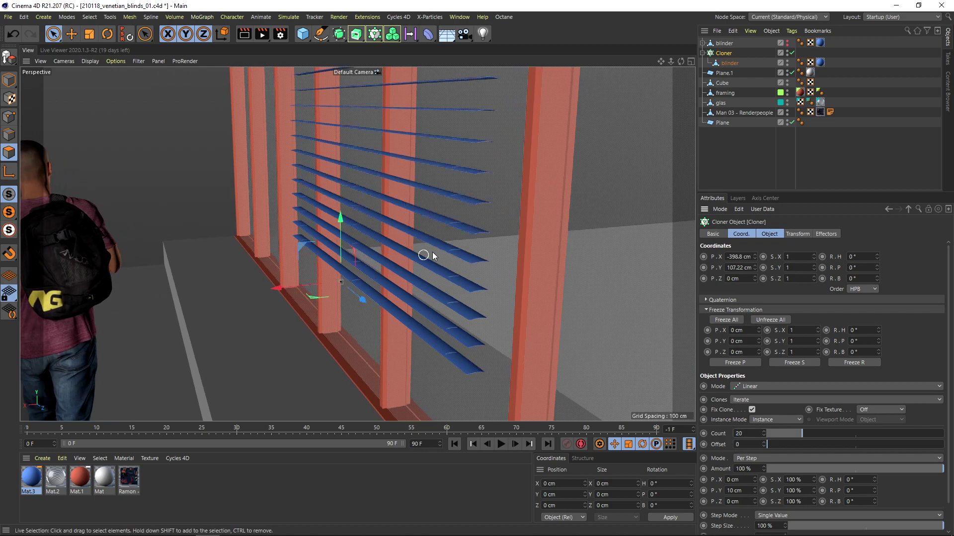
Step: Try tilting the slats with the slat's own pitch rotation and with a 16° pitch rotation in the Cloner's Transform settings
{"action": "left_click", "coordinate": [730, 63]}
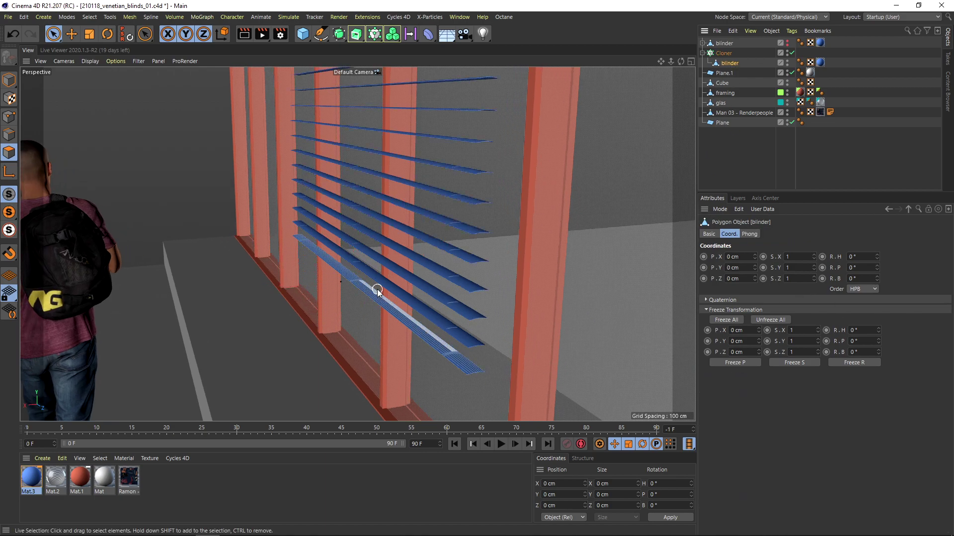
{"action": "left_click_drag", "start_coordinate": [877, 268], "coordinate": [875, 261]}
{"action": "left_click", "coordinate": [13, 34]}
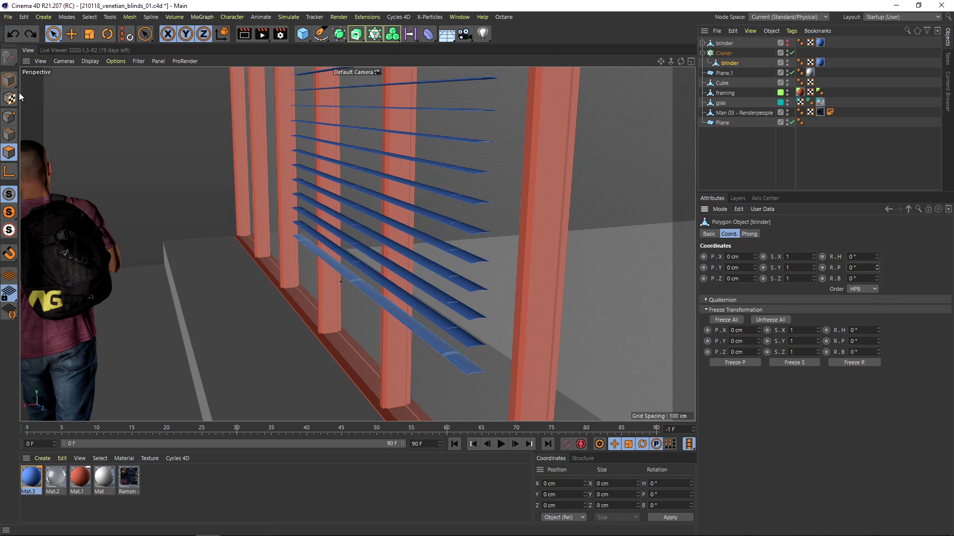
{"action": "left_click", "coordinate": [724, 53]}
{"action": "left_click", "coordinate": [797, 234]}
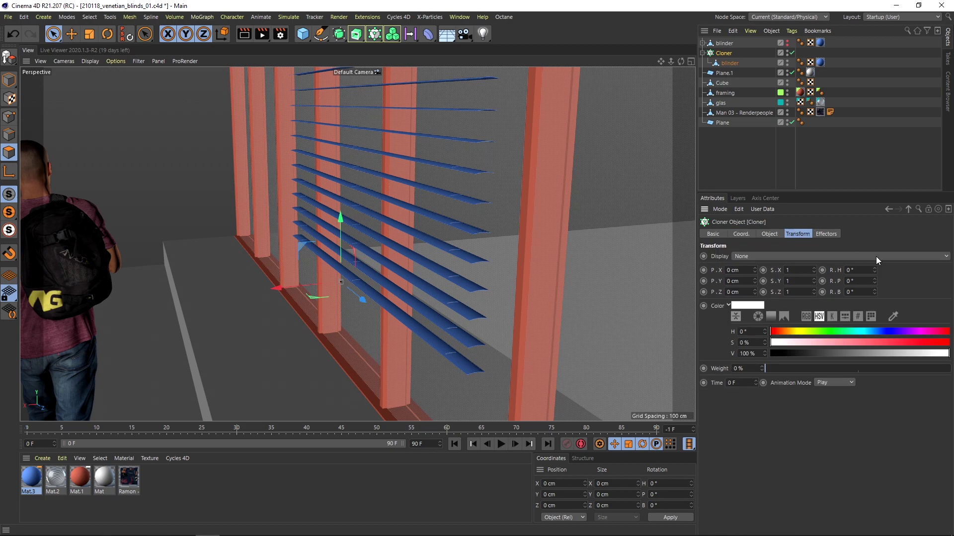
{"action": "left_click_drag", "start_coordinate": [875, 282], "coordinate": [875, 273]}
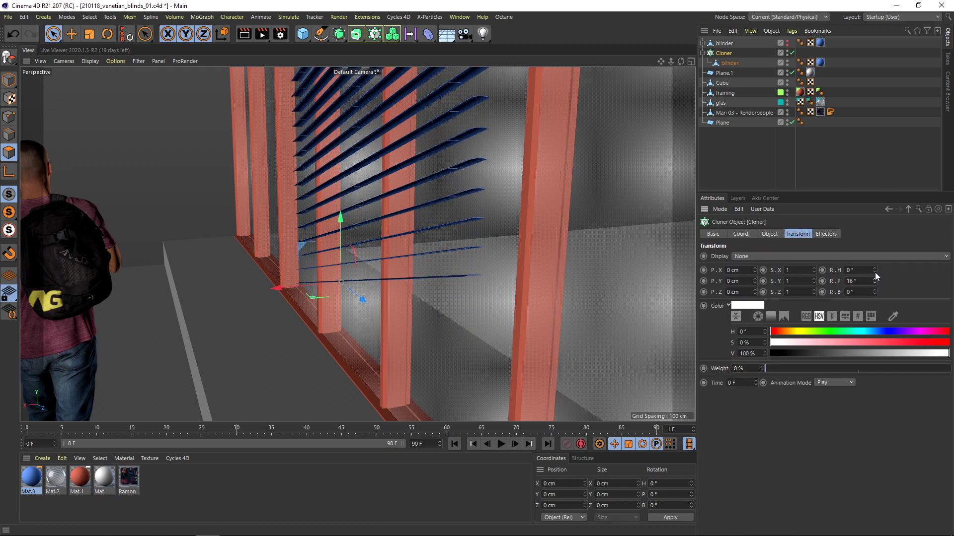
{"action": "key", "text": "Return"}
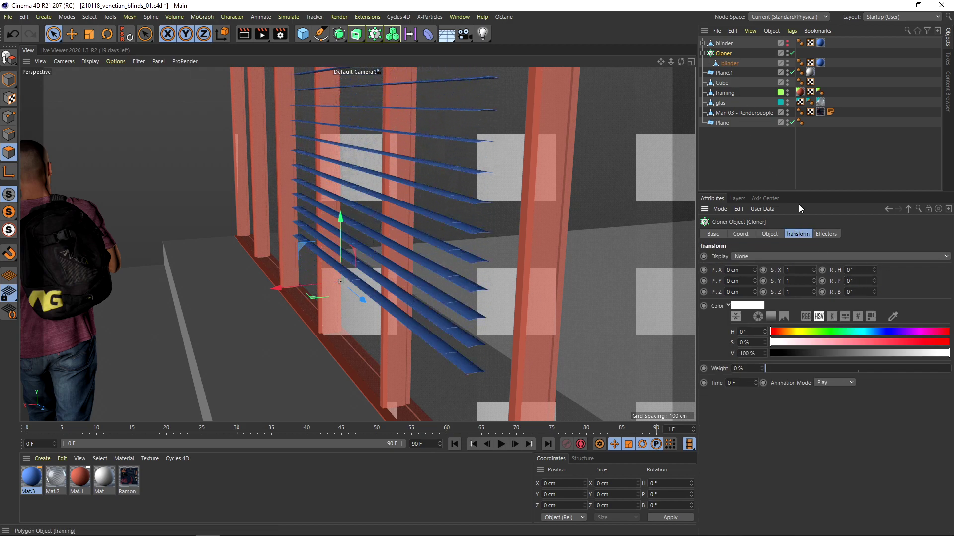
Step: Try tilting the slats with the Cloner's per-step pitch rotation and with the pitch rotation in the Cloner's own coordinates
{"action": "left_click", "coordinate": [769, 234]}
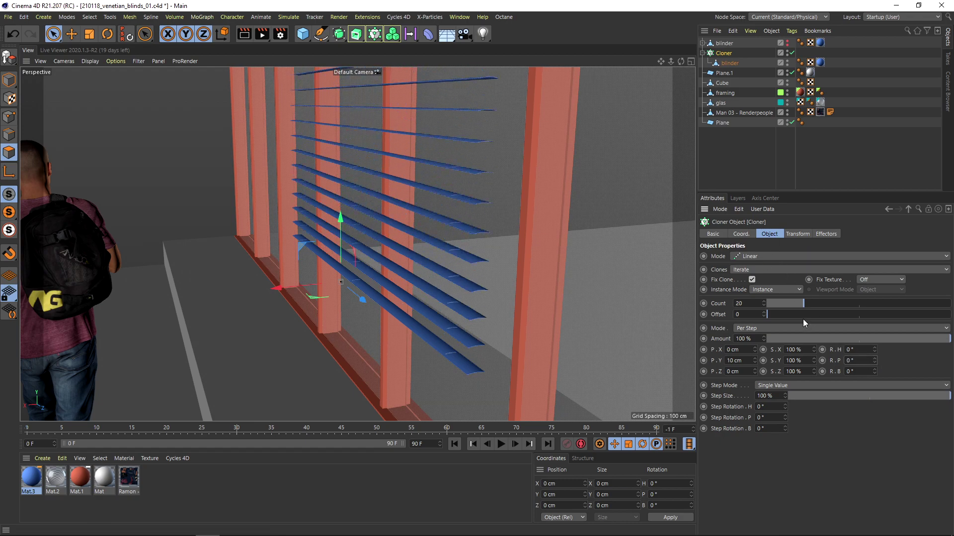
{"action": "left_click", "coordinate": [876, 360]}
{"action": "left_click", "coordinate": [876, 359]}
{"action": "left_click", "coordinate": [875, 360]}
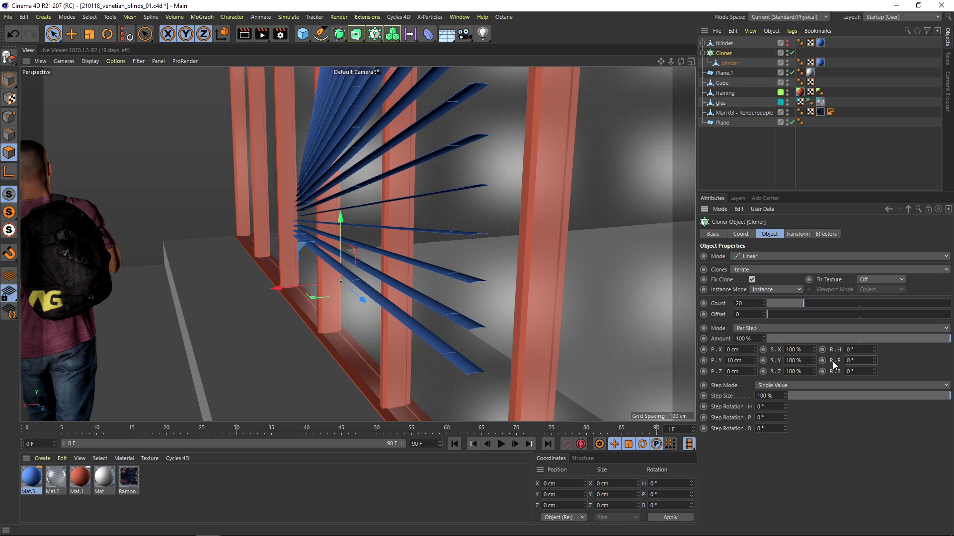
{"action": "left_click", "coordinate": [740, 234]}
{"action": "left_click", "coordinate": [877, 265]}
{"action": "left_click_drag", "start_coordinate": [877, 263], "coordinate": [878, 261]}
{"action": "right_click", "coordinate": [878, 265]}
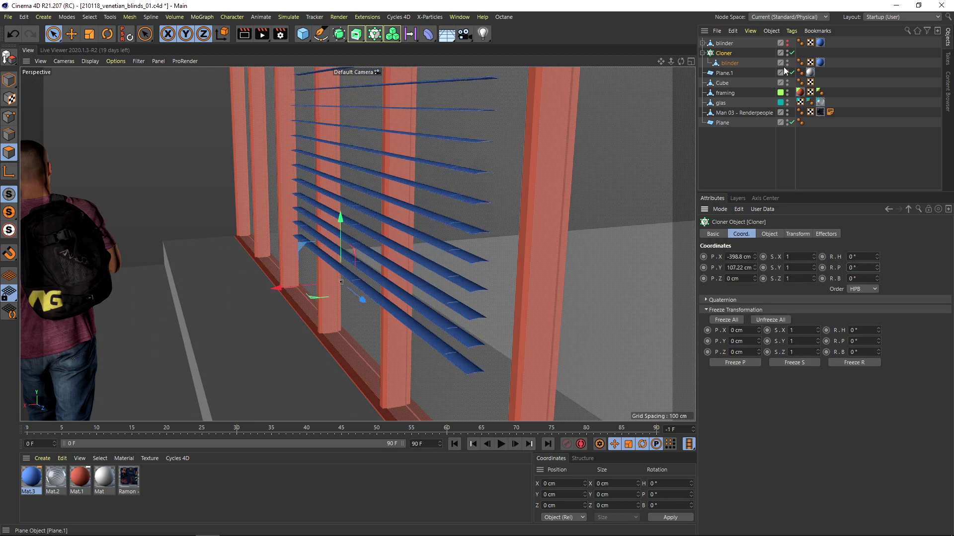
Step: Wrap the slat inside the Cloner in a Null named blinder, with the Cloner disabled meanwhile and re-enabled at the end
{"action": "left_click", "coordinate": [790, 53]}
{"action": "left_click", "coordinate": [731, 65]}
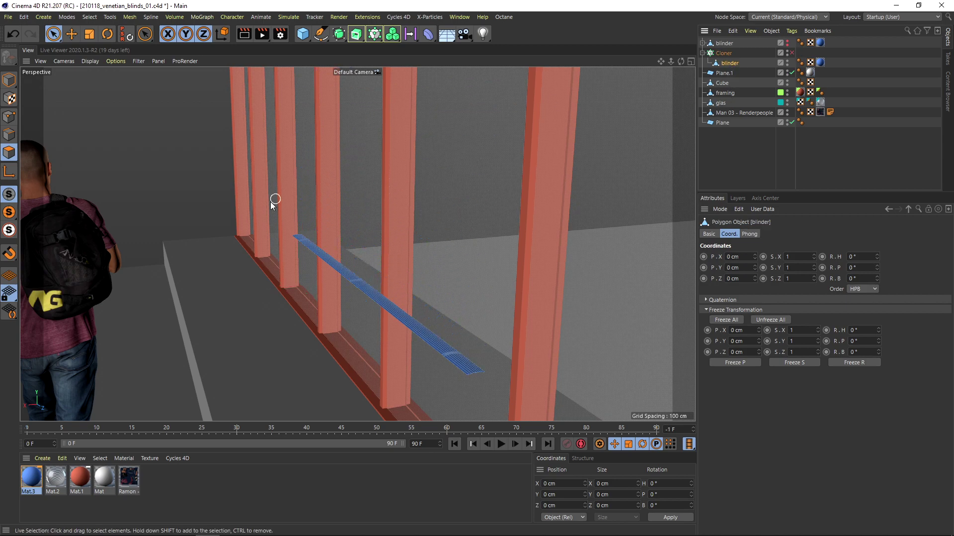
{"action": "left_click", "coordinate": [303, 34]}
{"action": "left_click", "coordinate": [324, 47], "text": "alt"}
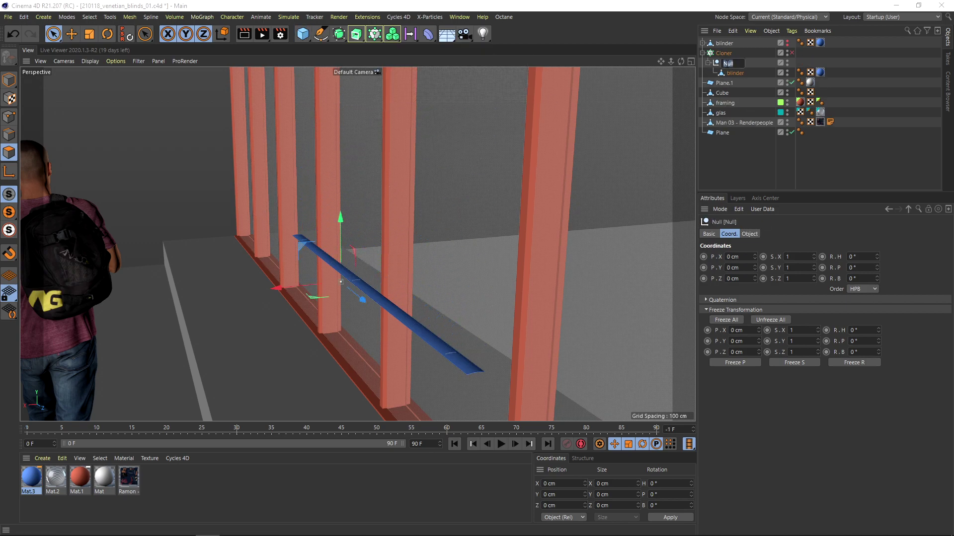
{"action": "type", "text": "blinder"}
{"action": "key", "text": "Return"}
{"action": "left_click", "coordinate": [735, 73]}
{"action": "left_click", "coordinate": [792, 52]}
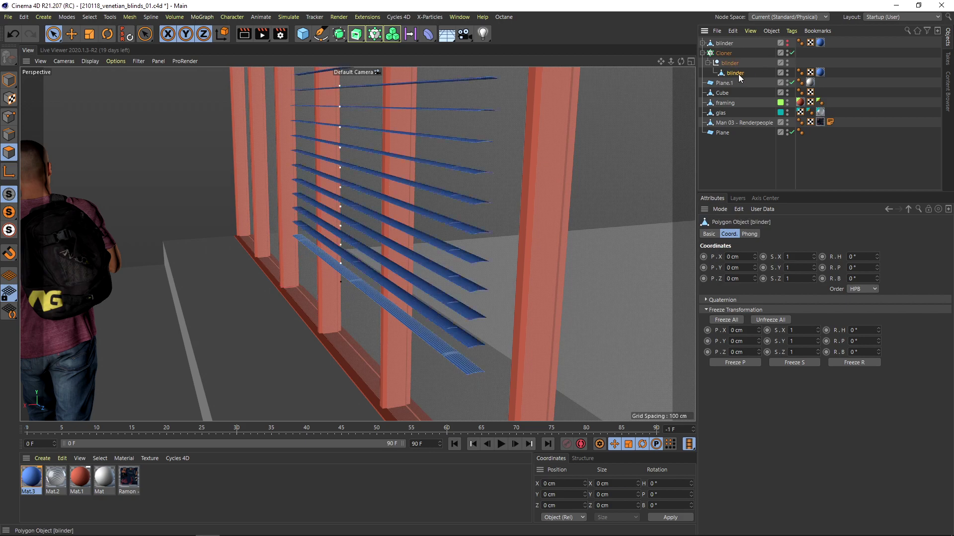
Step: Try the slat's pitch rotation and a 24° bank rotation, resetting both to 0°
{"action": "mouse_move", "coordinate": [876, 269]}
{"action": "left_mouse_down"}
{"action": "mouse_move", "coordinate": [878, 249]}
{"action": "mouse_move", "coordinate": [868, 277]}
{"action": "mouse_move", "coordinate": [868, 242]}
{"action": "mouse_move", "coordinate": [852, 276]}
{"action": "mouse_move", "coordinate": [857, 240]}
{"action": "mouse_move", "coordinate": [840, 272]}
{"action": "mouse_move", "coordinate": [840, 260]}
{"action": "left_mouse_up"}
{"action": "double_click", "coordinate": [855, 269]}
{"action": "type", "text": "0"}
{"action": "key", "text": "Return"}
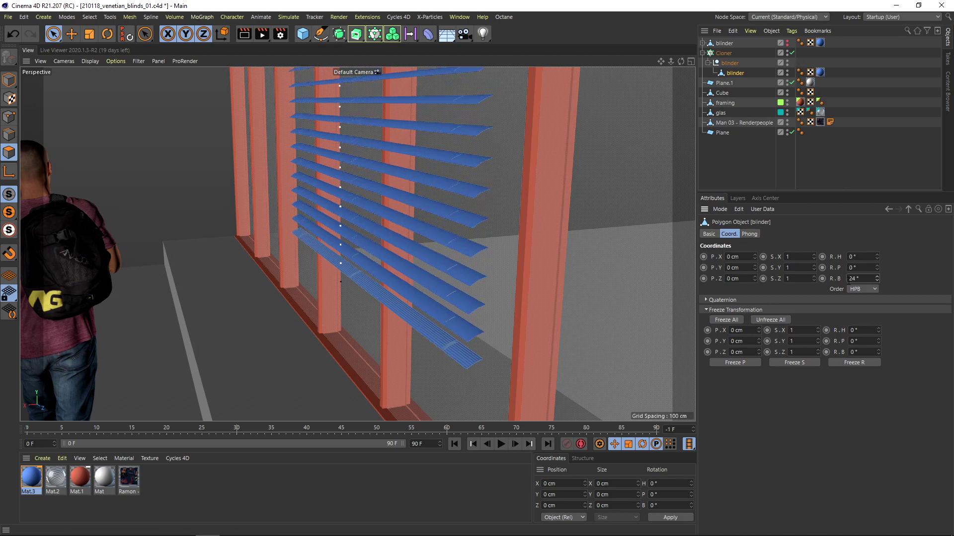
{"action": "type", "text": "0"}
{"action": "key", "text": "Return"}
Step: Disable the Cloner and, in Model mode, center the slat's axis on all of its points with Axis Center
{"action": "left_click", "coordinate": [792, 53]}
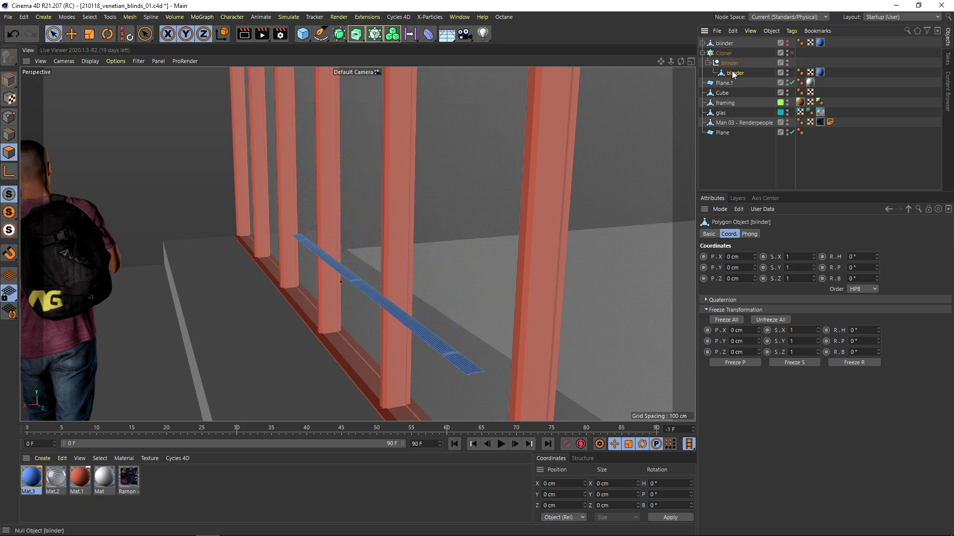
{"action": "left_click", "coordinate": [10, 82]}
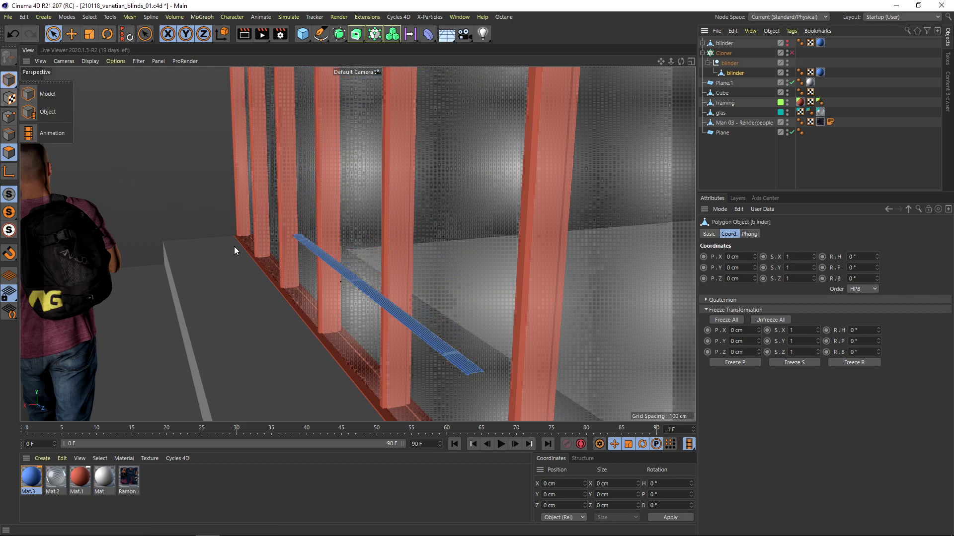
{"action": "left_click", "coordinate": [37, 95]}
{"action": "left_click_drag", "start_coordinate": [322, 297], "coordinate": [327, 280], "text": "alt"}
{"action": "right_click_drag", "start_coordinate": [327, 279], "coordinate": [341, 271], "text": "alt"}
{"action": "left_click_drag", "start_coordinate": [340, 271], "coordinate": [334, 261], "text": "alt"}
{"action": "scroll", "coordinate": [333, 261], "scroll_direction": "down", "scroll_amount": 2}
{"action": "left_click", "coordinate": [751, 197]}
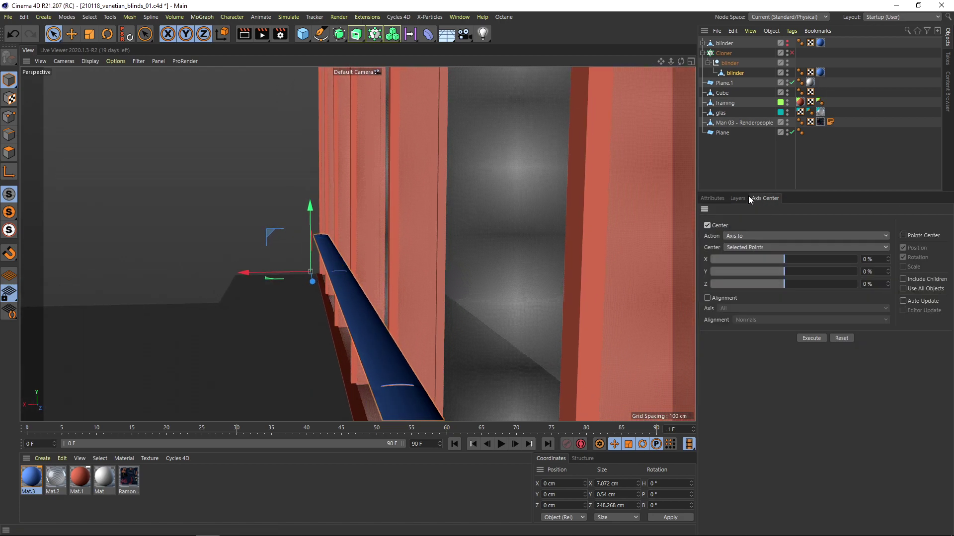
{"action": "left_click", "coordinate": [755, 248]}
{"action": "left_click", "coordinate": [758, 258]}
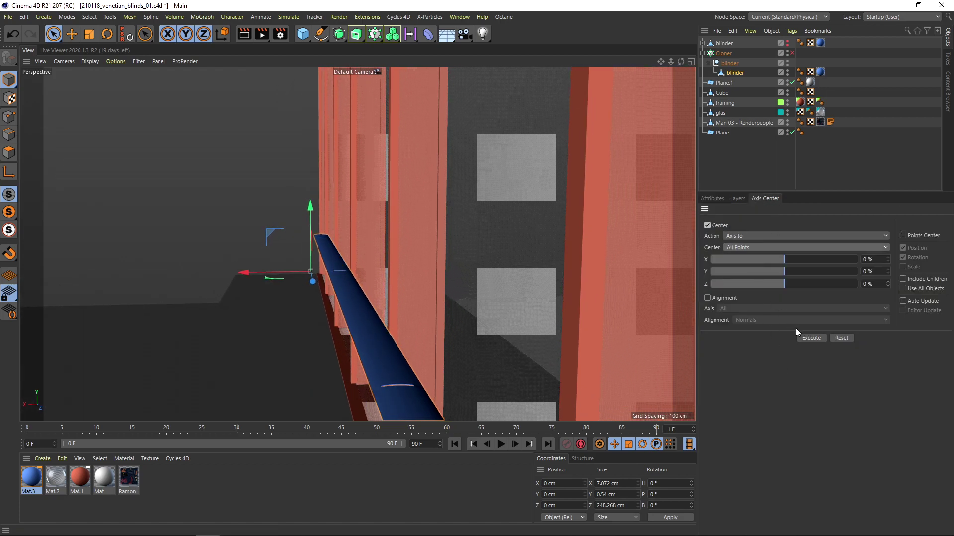
{"action": "left_click", "coordinate": [810, 338]}
{"action": "scroll", "coordinate": [326, 288], "scroll_direction": "down", "scroll_amount": 6}
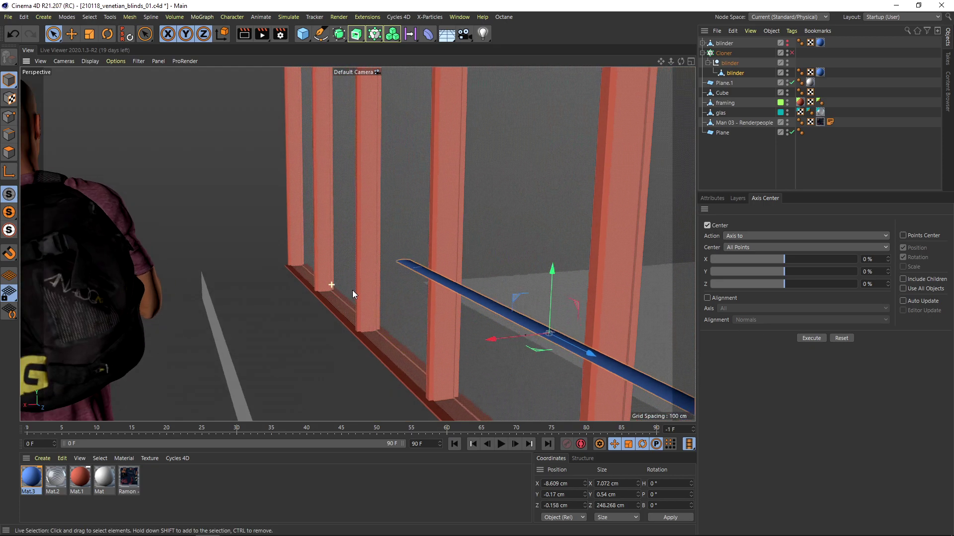
Step: Replace the slat's old Null with a new one named blinder and place it inside the re-enabled Cloner
{"action": "left_click_drag", "start_coordinate": [729, 77], "coordinate": [726, 71]}
{"action": "left_click", "coordinate": [726, 64]}
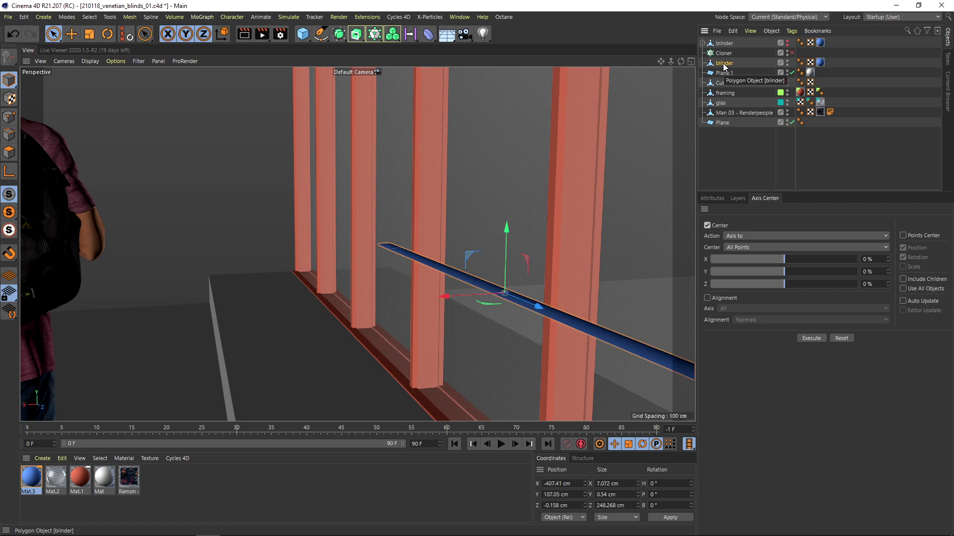
{"action": "left_click_drag", "start_coordinate": [303, 34], "coordinate": [321, 47]}
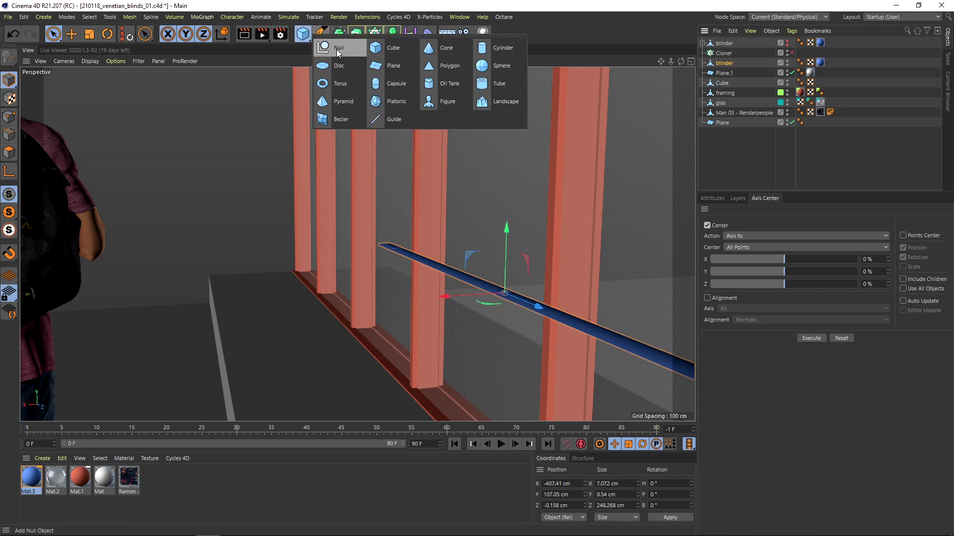
{"action": "left_click", "coordinate": [335, 49], "text": "alt"}
{"action": "double_click", "coordinate": [723, 63]}
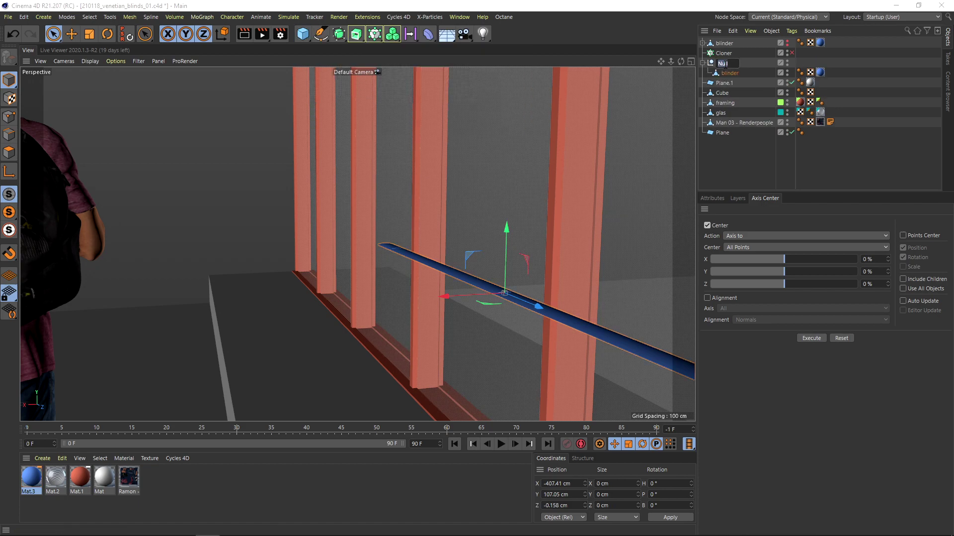
{"action": "type", "text": "blinder"}
{"action": "key", "text": "Return"}
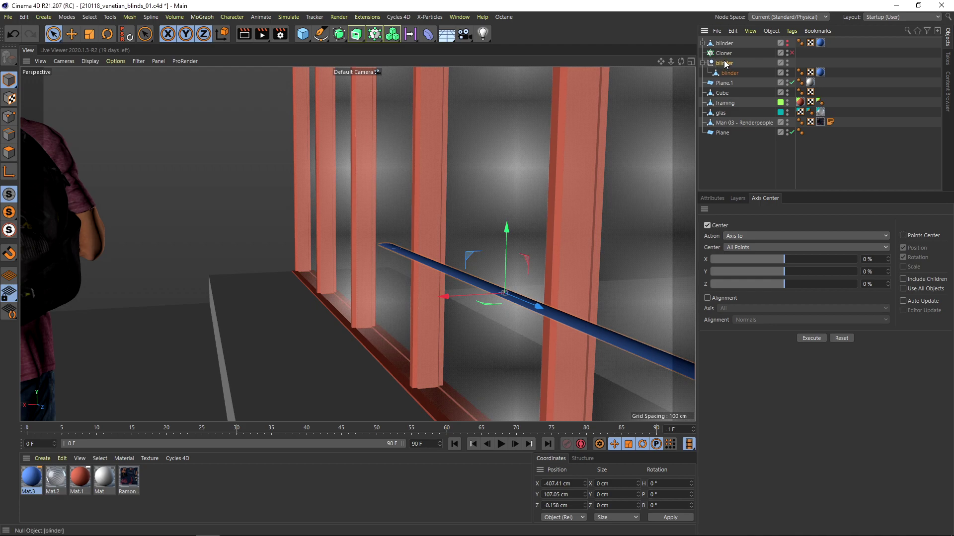
{"action": "left_click", "coordinate": [724, 54]}
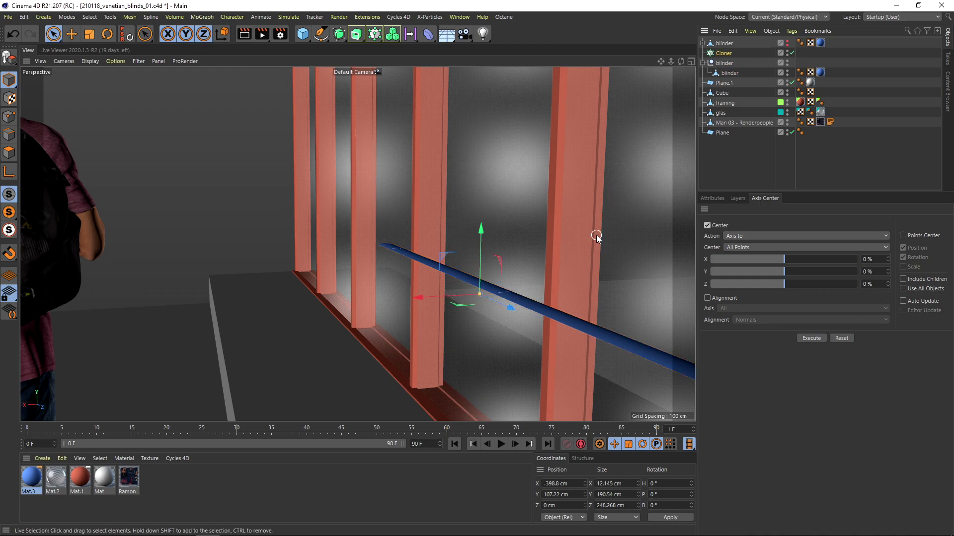
{"action": "left_click_drag", "start_coordinate": [728, 56], "coordinate": [726, 54]}
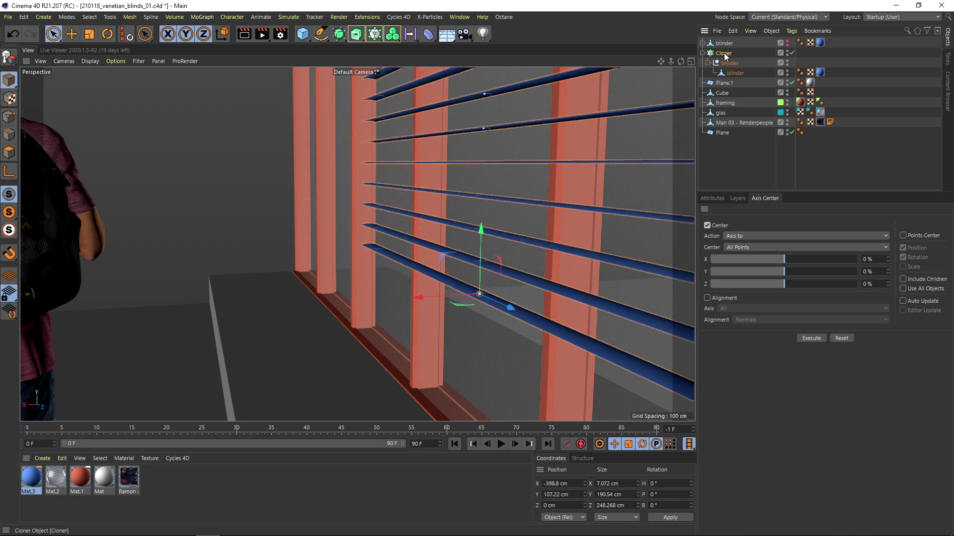
Step: Set the bank rotation of the slat inside the Null to 19° and clear the selection
{"action": "left_click", "coordinate": [734, 72]}
{"action": "left_click_drag", "start_coordinate": [507, 255], "coordinate": [511, 288], "text": "alt"}
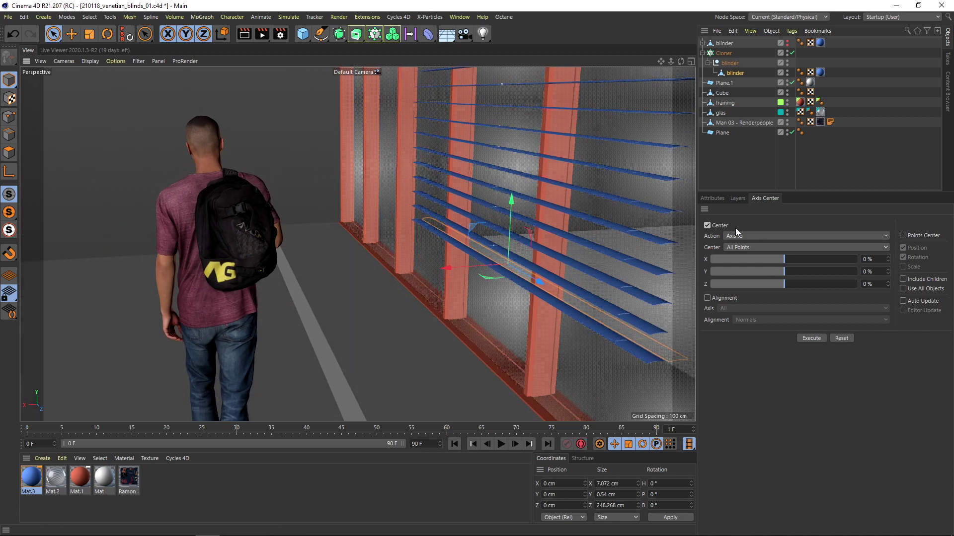
{"action": "left_click", "coordinate": [712, 199]}
{"action": "mouse_move", "coordinate": [877, 278]}
{"action": "left_mouse_down"}
{"action": "mouse_move", "coordinate": [879, 241]}
{"action": "mouse_move", "coordinate": [868, 280]}
{"action": "mouse_move", "coordinate": [868, 244]}
{"action": "mouse_move", "coordinate": [858, 268]}
{"action": "left_mouse_up"}
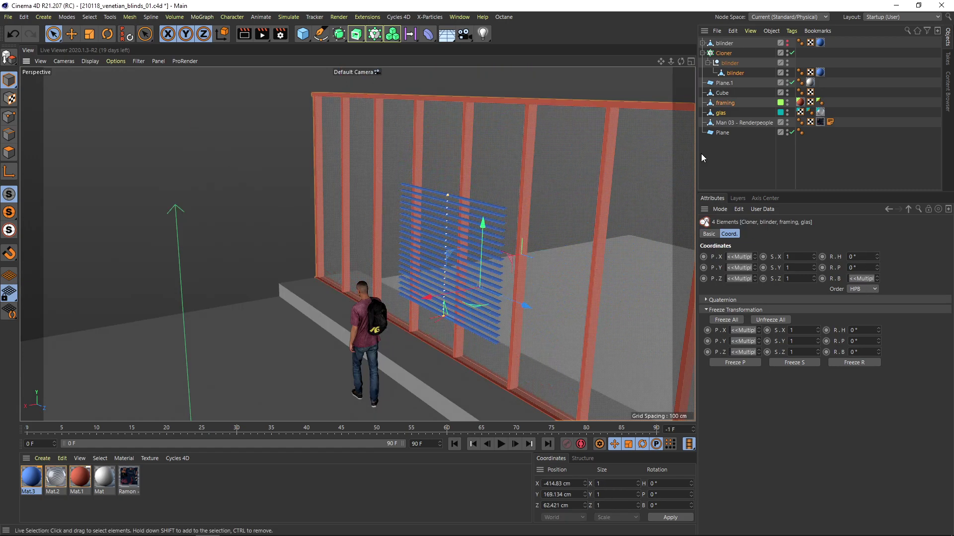
{"action": "left_click", "coordinate": [701, 154]}
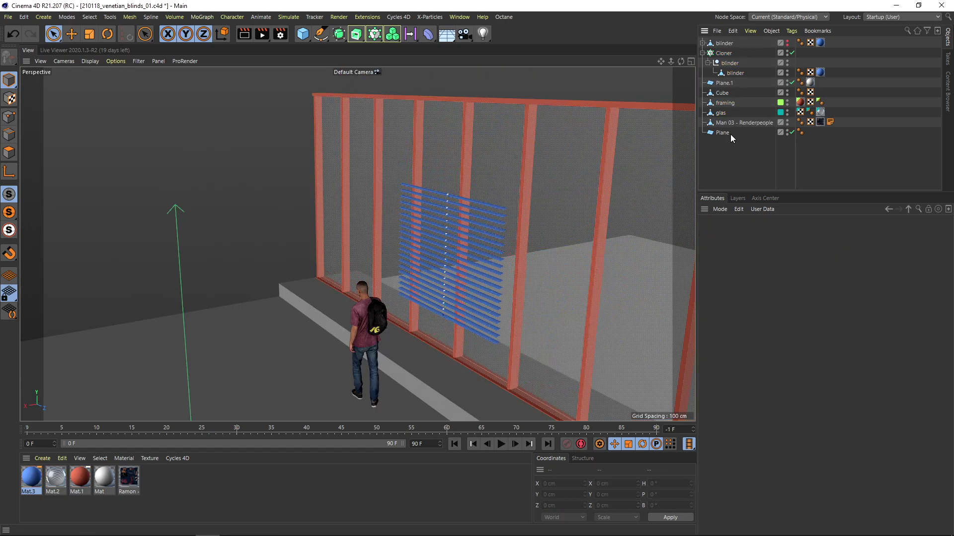
Step: Set the Cloner's count to 30
{"action": "left_click", "coordinate": [724, 53]}
{"action": "left_click", "coordinate": [769, 234]}
{"action": "left_click_drag", "start_coordinate": [763, 304], "coordinate": [763, 286]}
{"action": "left_click_drag", "start_coordinate": [746, 304], "coordinate": [708, 305]}
{"action": "type", "text": "30"}
{"action": "key", "text": "Return"}
{"action": "left_click_drag", "start_coordinate": [473, 276], "coordinate": [466, 272], "text": "alt"}
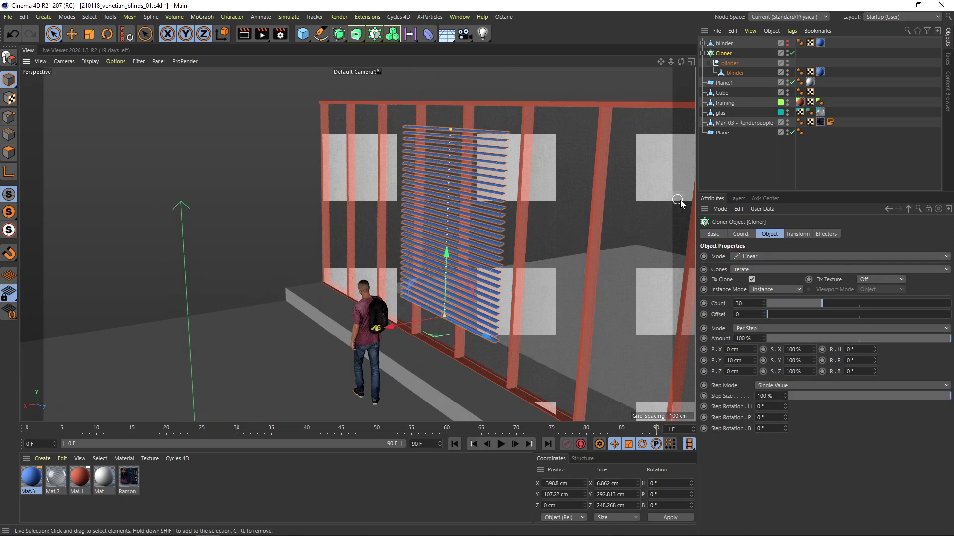
Step: Set the Cloner's vertical spacing to 7 cm per step
{"action": "scroll", "coordinate": [461, 314], "scroll_direction": "up", "scroll_amount": 3}
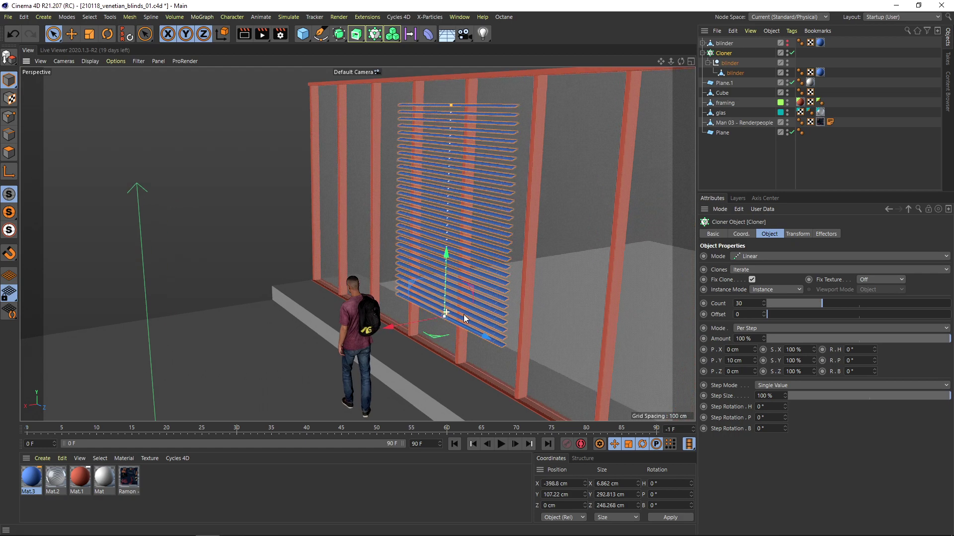
{"action": "scroll", "coordinate": [470, 297], "scroll_direction": "up", "scroll_amount": 2}
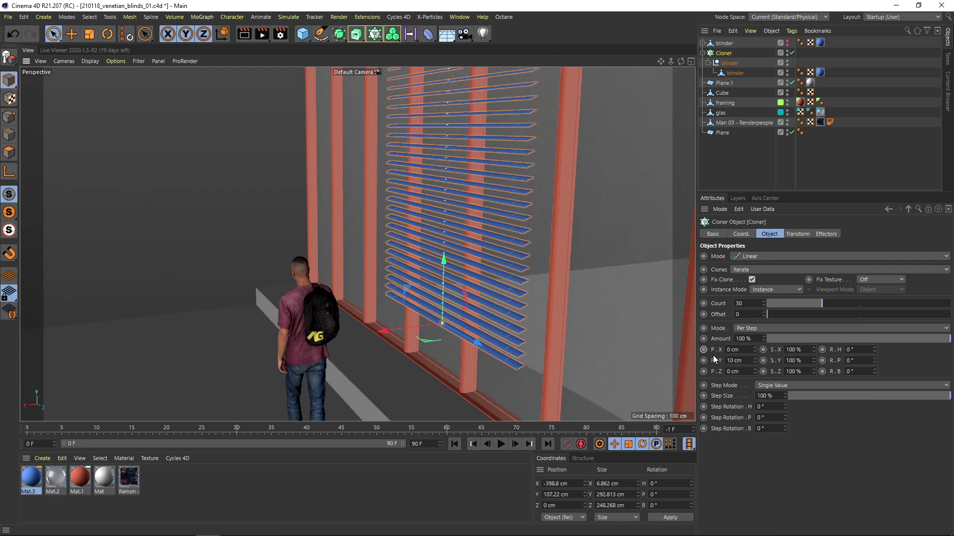
{"action": "type", "text": "7"}
{"action": "key", "text": "Return"}
{"action": "scroll", "coordinate": [465, 281], "scroll_direction": "up", "scroll_amount": 2}
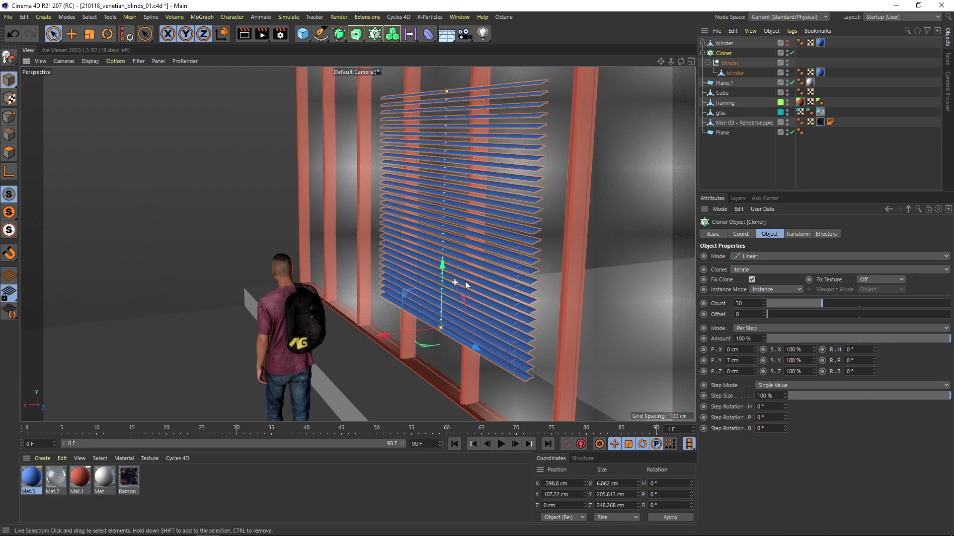
Step: Tilt the slats nearly closed with a 72° bank rotation on the slat, and ease the rotation back to 55°
{"action": "left_click", "coordinate": [734, 73]}
{"action": "left_click", "coordinate": [729, 234]}
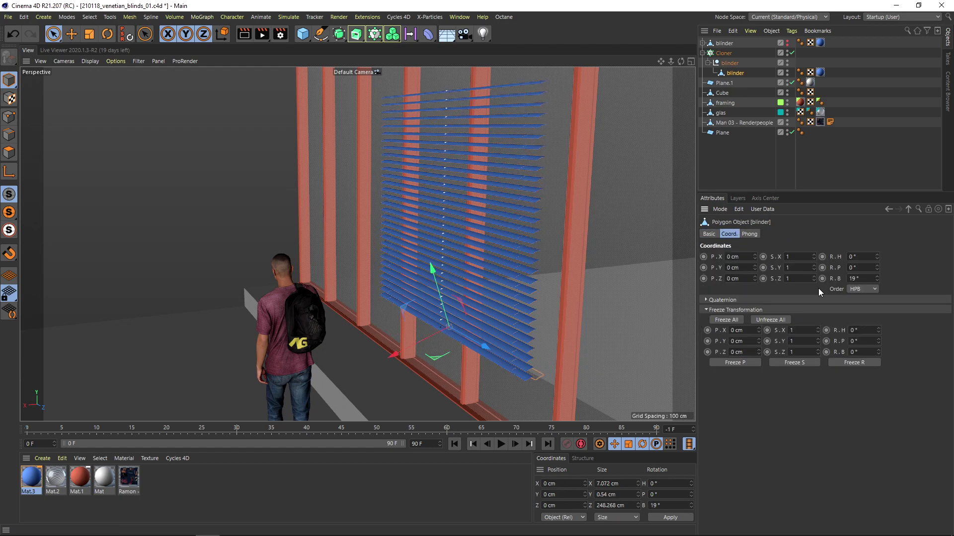
{"action": "left_click_drag", "start_coordinate": [873, 281], "coordinate": [875, 251]}
{"action": "left_click_drag", "start_coordinate": [531, 274], "coordinate": [502, 296], "text": "alt"}
{"action": "right_click_drag", "start_coordinate": [503, 297], "coordinate": [520, 282], "text": "alt"}
{"action": "left_click_drag", "start_coordinate": [520, 281], "coordinate": [509, 226], "text": "alt"}
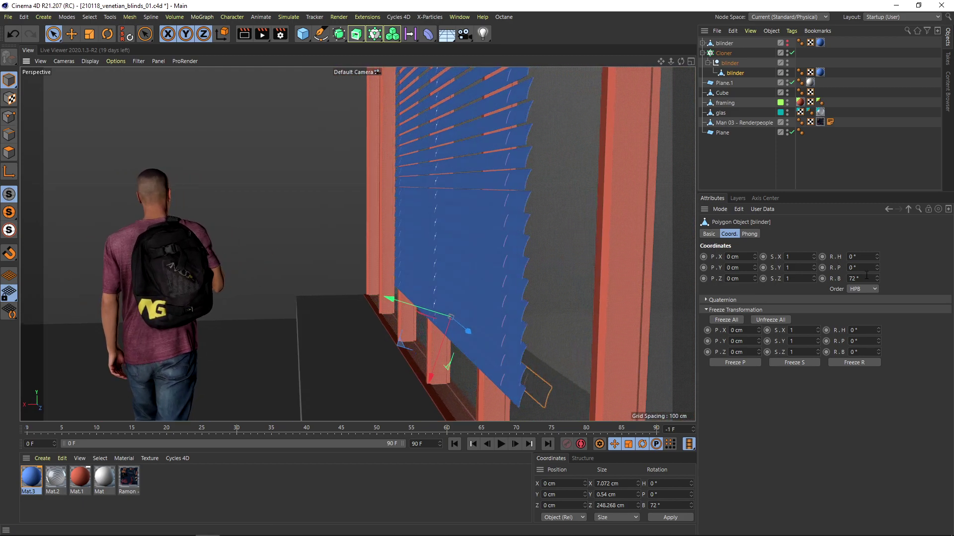
{"action": "mouse_move", "coordinate": [878, 275]}
{"action": "left_mouse_down"}
{"action": "mouse_move", "coordinate": [880, 267]}
{"action": "mouse_move", "coordinate": [877, 285]}
{"action": "left_mouse_up"}
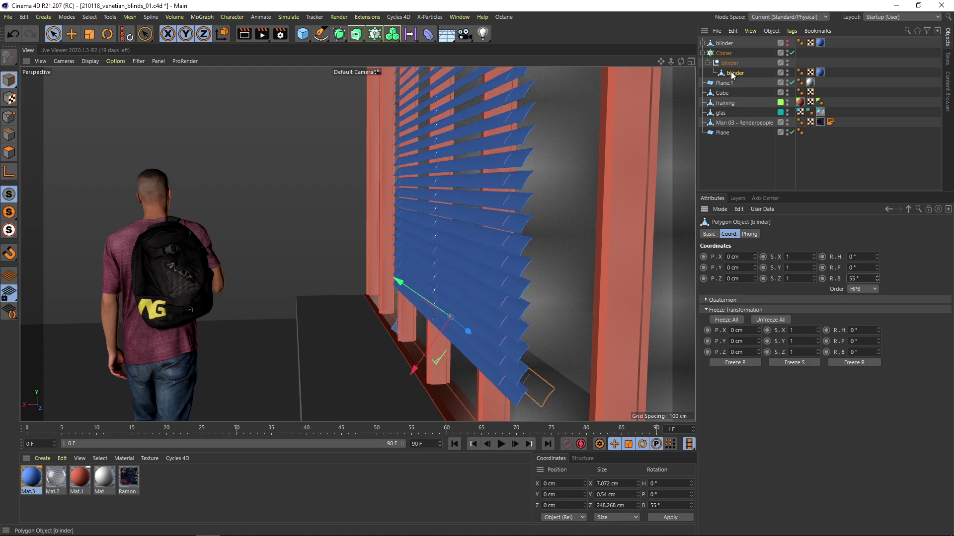
Step: Set the Cloner's vertical spacing to 6 cm per step
{"action": "left_click", "coordinate": [730, 62]}
{"action": "left_click", "coordinate": [729, 53]}
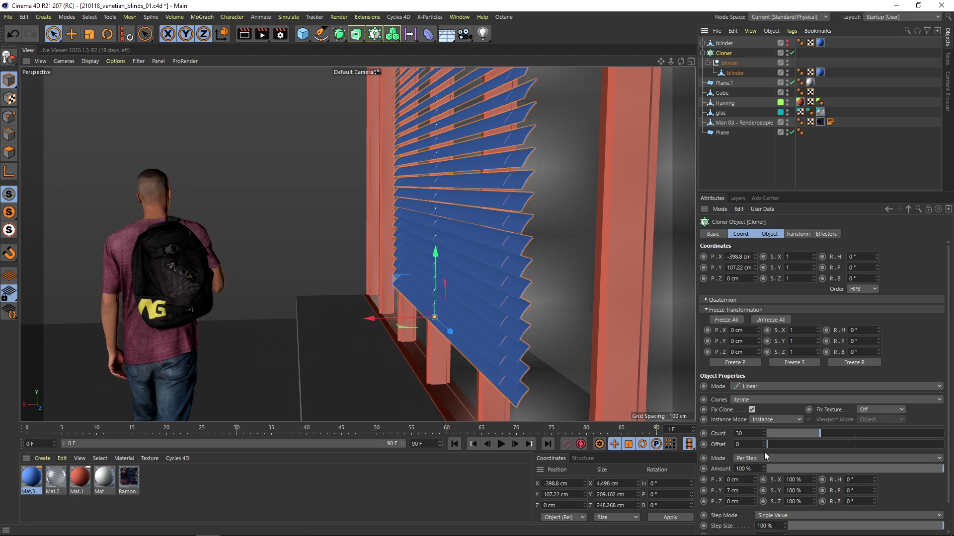
{"action": "key", "text": "Return"}
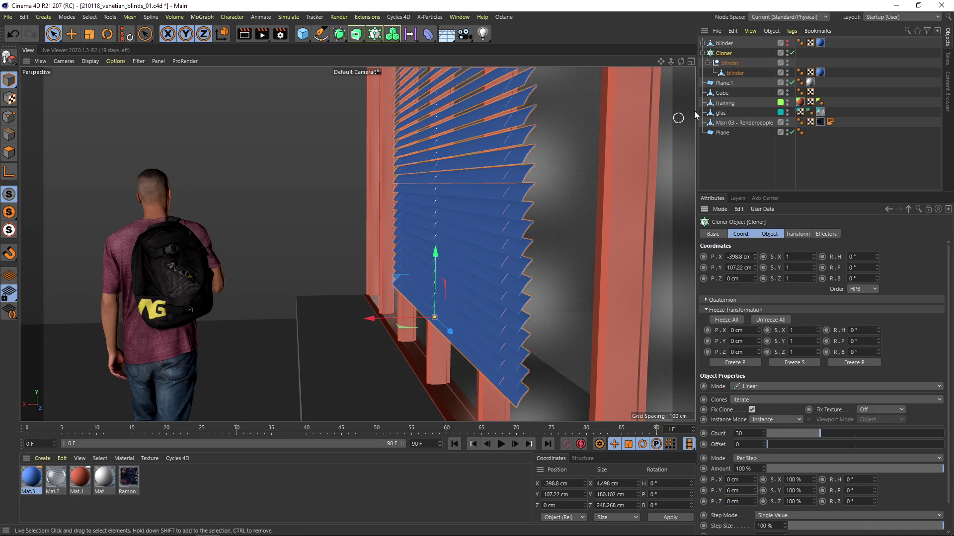
Step: Tilt the slats almost fully closed with an 86° bank rotation on the cloned slat
{"action": "left_click", "coordinate": [735, 74]}
{"action": "left_click_drag", "start_coordinate": [876, 278], "coordinate": [877, 264]}
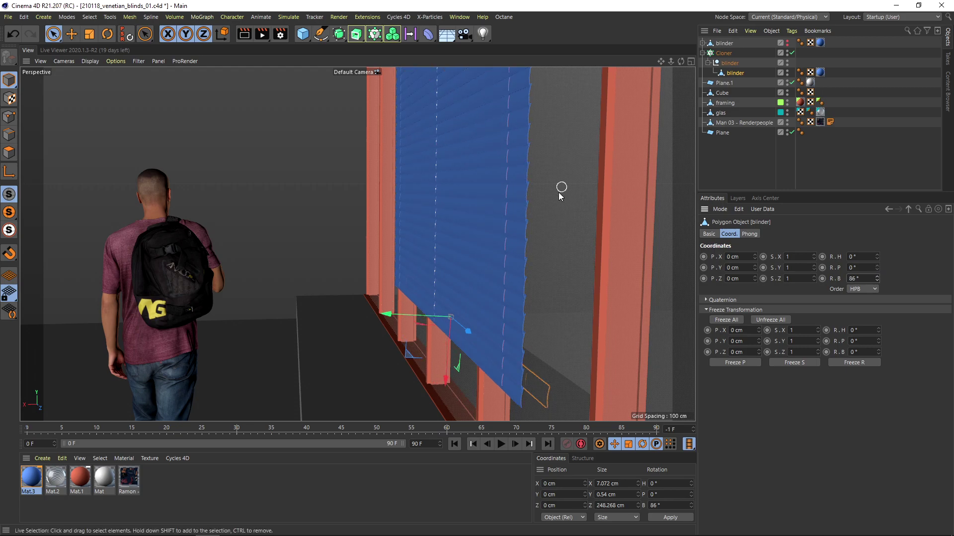
{"action": "right_click_drag", "start_coordinate": [506, 161], "coordinate": [546, 142], "text": "alt"}
{"action": "left_click_drag", "start_coordinate": [542, 162], "coordinate": [462, 221], "text": "alt"}
Step: Set the Cloner's count to 53 so the blind reaches up the window frame
{"action": "left_click", "coordinate": [728, 54]}
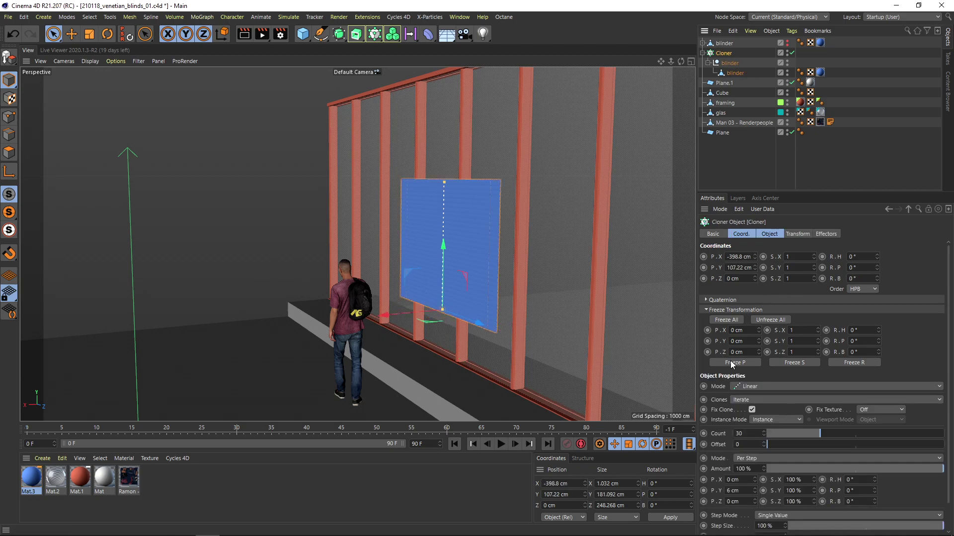
{"action": "left_click_drag", "start_coordinate": [800, 439], "coordinate": [860, 426]}
{"action": "double_click", "coordinate": [748, 433]}
{"action": "type", "text": "53"}
{"action": "key", "text": "Return"}
{"action": "left_click_drag", "start_coordinate": [446, 144], "coordinate": [493, 154], "text": "alt"}
Step: Try bank rotations of 48° and 59° on the cloned slat and settle on 39°
{"action": "left_click", "coordinate": [733, 73]}
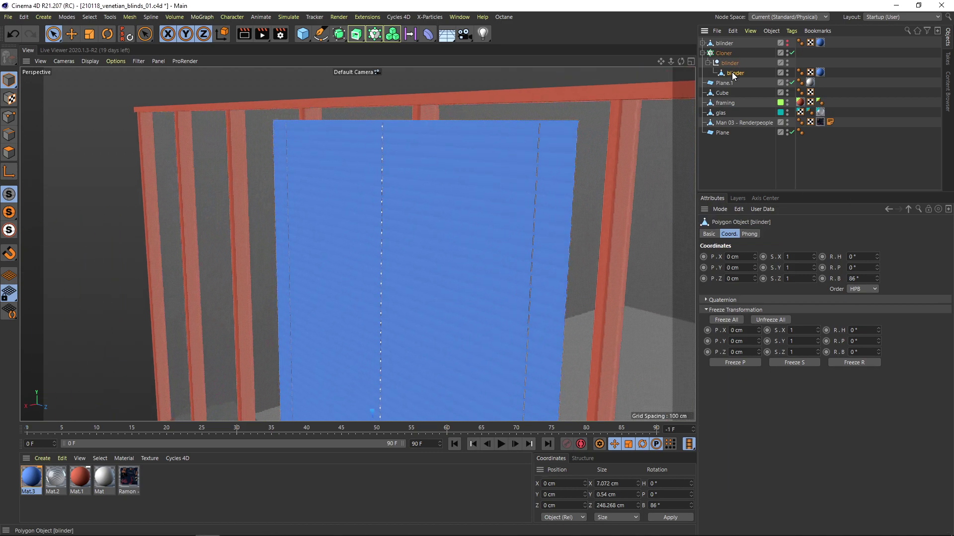
{"action": "left_click_drag", "start_coordinate": [876, 282], "coordinate": [874, 300]}
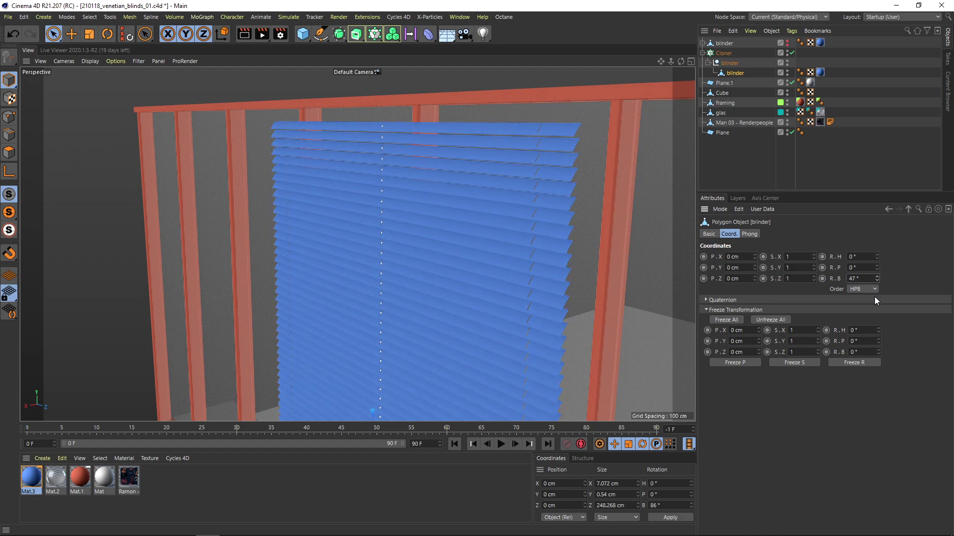
{"action": "left_click_drag", "start_coordinate": [581, 252], "coordinate": [498, 177], "text": "alt"}
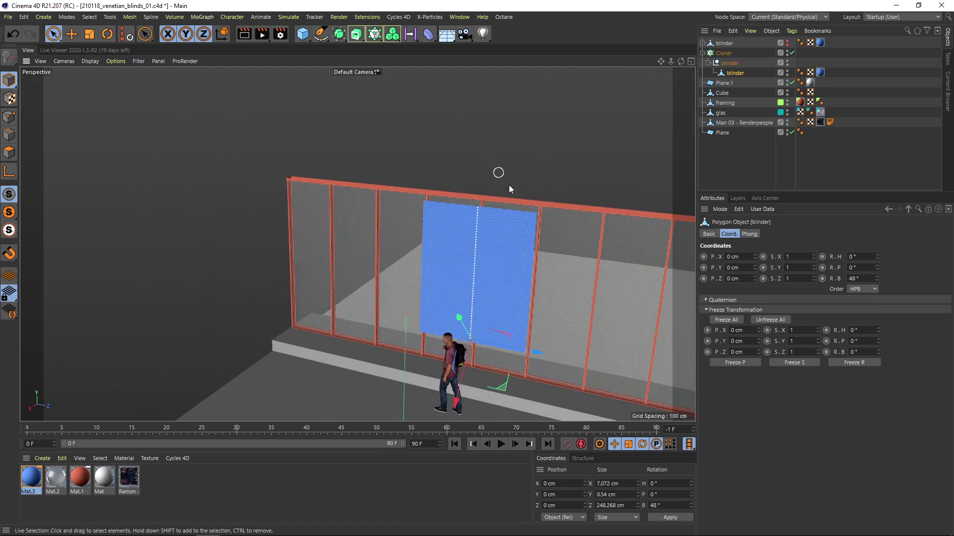
{"action": "scroll", "coordinate": [478, 267], "scroll_direction": "down", "scroll_amount": 3}
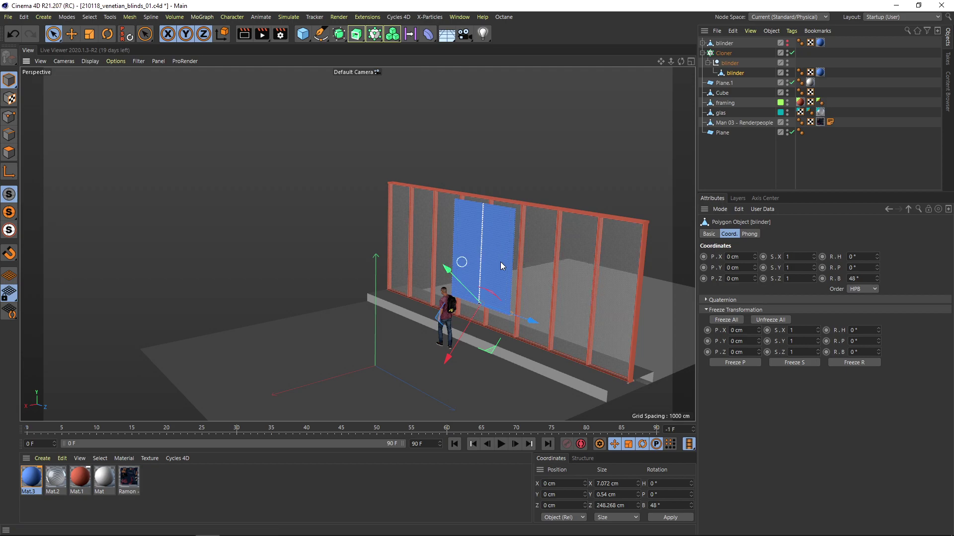
{"action": "mouse_move", "coordinate": [875, 277]}
{"action": "left_mouse_down"}
{"action": "mouse_move", "coordinate": [872, 293]}
{"action": "mouse_move", "coordinate": [873, 276]}
{"action": "left_mouse_up"}
{"action": "scroll", "coordinate": [484, 241], "scroll_direction": "up", "scroll_amount": 3}
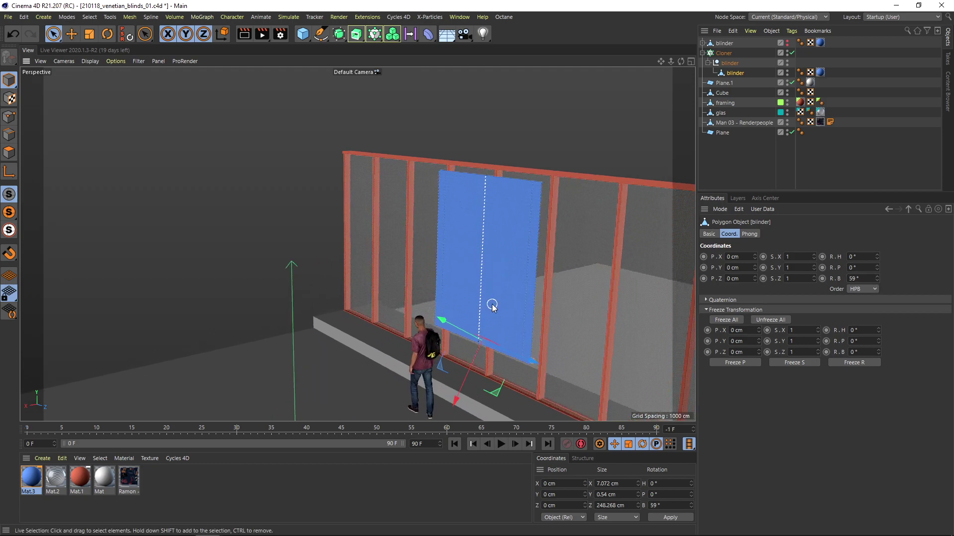
{"action": "left_click_drag", "start_coordinate": [475, 296], "coordinate": [521, 228], "text": "alt"}
{"action": "scroll", "coordinate": [545, 162], "scroll_direction": "up", "scroll_amount": 4}
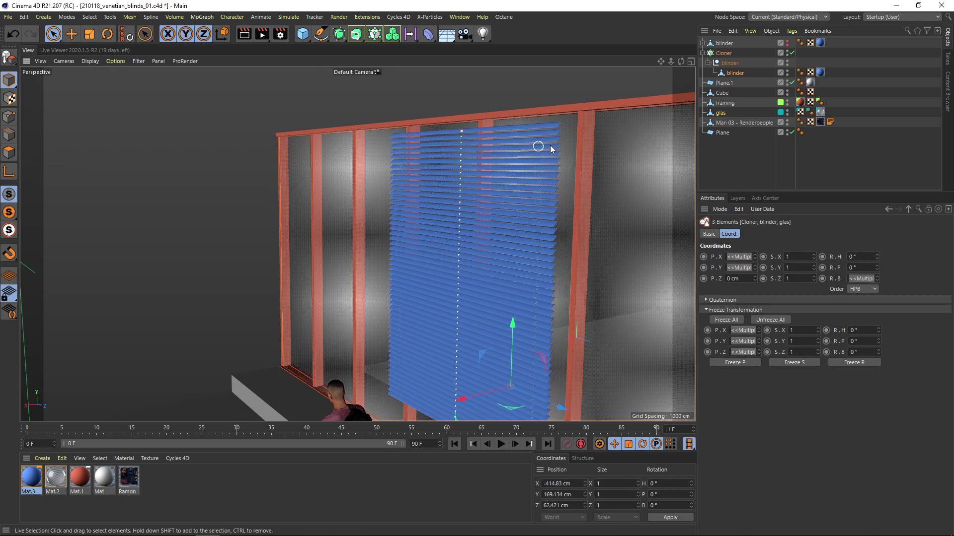
Step: Duplicate the slat Cloner and rename the copy rest
{"action": "left_click", "coordinate": [736, 167]}
{"action": "left_click", "coordinate": [702, 54]}
{"action": "left_click_drag", "start_coordinate": [723, 53], "coordinate": [724, 59], "text": "ctrl"}
{"action": "double_click", "coordinate": [724, 62]}
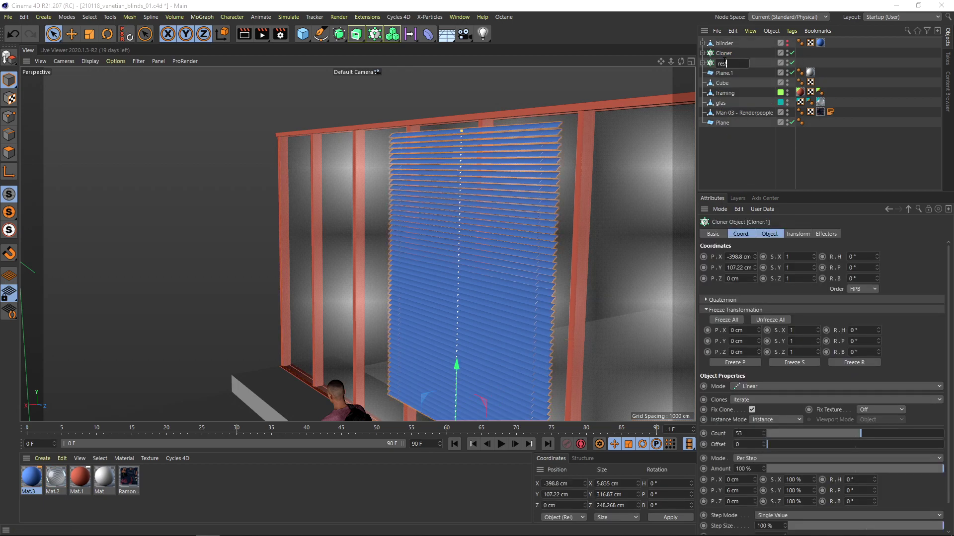
{"action": "key", "text": "Return"}
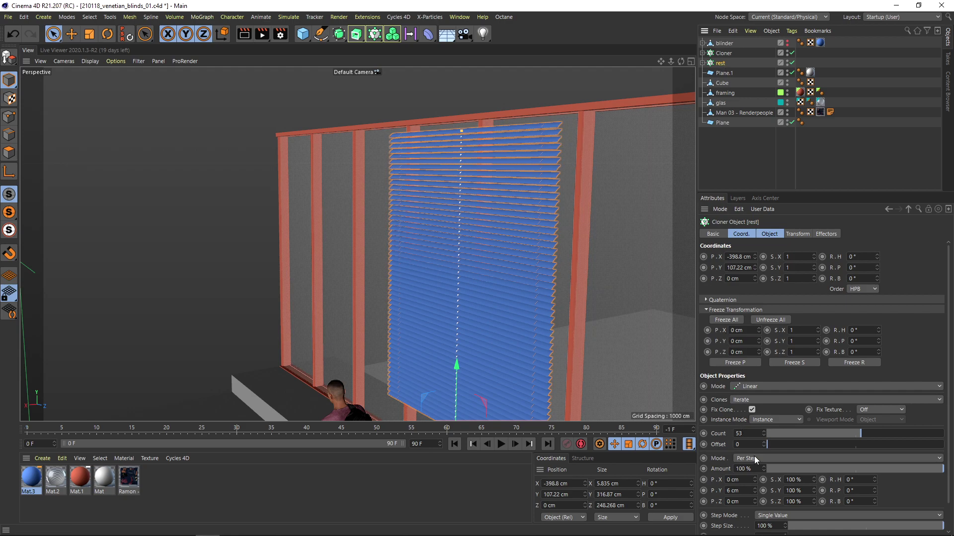
Step: Set the rest cloner's count to 10 and lower it beneath the main slats to a Y position of about 57.6 cm
{"action": "left_click", "coordinate": [755, 438]}
{"action": "type", "text": "10"}
{"action": "key", "text": "Return"}
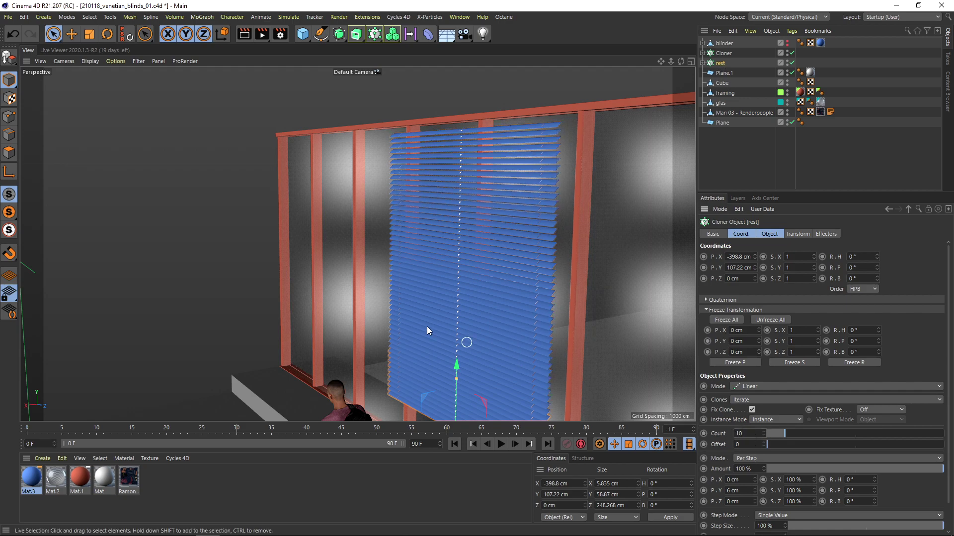
{"action": "right_click_drag", "start_coordinate": [358, 245], "coordinate": [417, 228], "text": "alt"}
{"action": "middle_click_drag", "start_coordinate": [462, 318], "coordinate": [465, 243], "text": "alt"}
{"action": "right_click_drag", "start_coordinate": [465, 243], "coordinate": [502, 235], "text": "alt"}
{"action": "left_click_drag", "start_coordinate": [452, 227], "coordinate": [457, 313]}
{"action": "middle_click_drag", "start_coordinate": [520, 300], "coordinate": [493, 226], "text": "alt"}
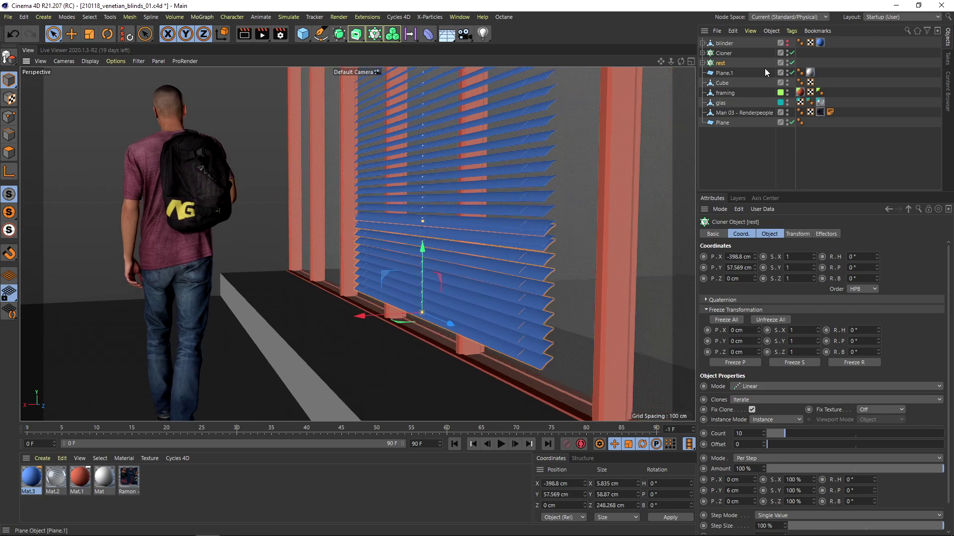
Step: Level the rest cloner's slats by setting the bank rotation of its slat to 0°
{"action": "left_click", "coordinate": [703, 63]}
{"action": "left_click", "coordinate": [735, 83]}
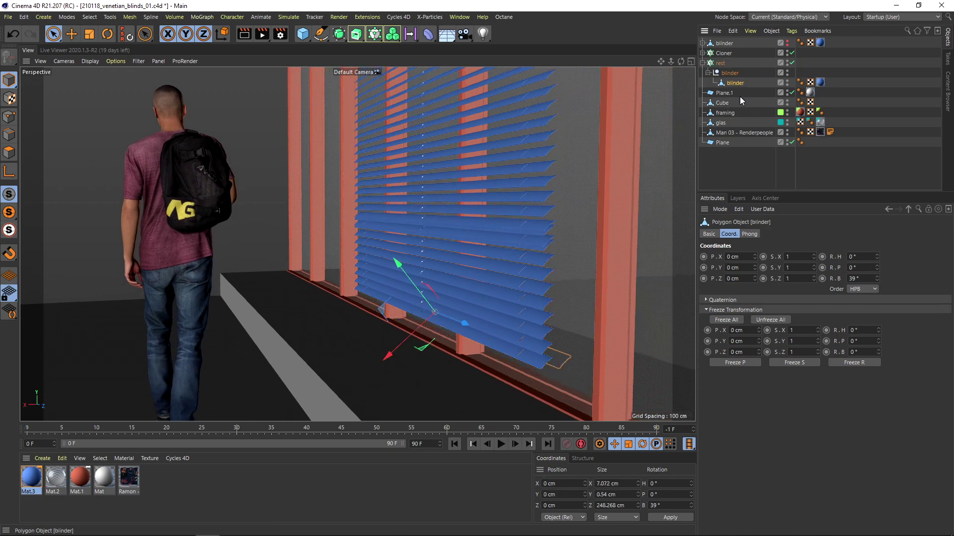
{"action": "left_click_drag", "start_coordinate": [876, 279], "coordinate": [872, 298]}
{"action": "double_click", "coordinate": [858, 279]}
{"action": "type", "text": "0"}
{"action": "key", "text": "Return"}
{"action": "left_click_drag", "start_coordinate": [551, 326], "coordinate": [516, 331], "text": "alt"}
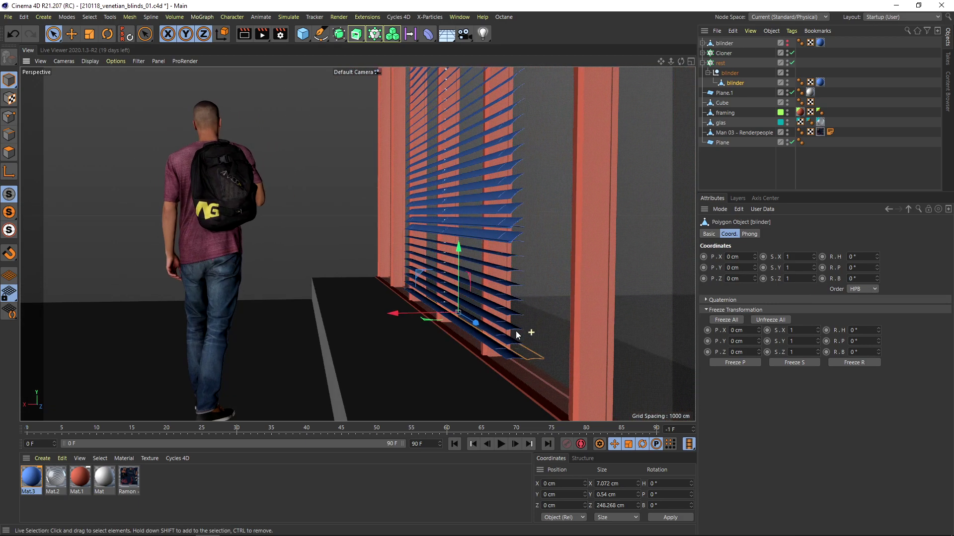
{"action": "scroll", "coordinate": [478, 324], "scroll_direction": "up", "scroll_amount": 2}
Step: Stack the rest cloner's slats tightly with a vertical spacing of 0.12 cm per step
{"action": "left_click", "coordinate": [721, 63]}
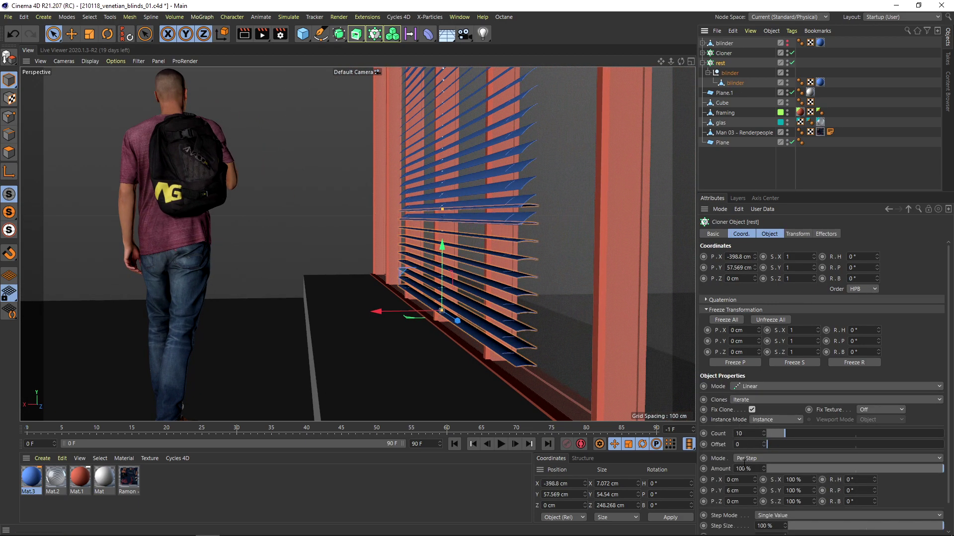
{"action": "type", "text": "0,12"}
{"action": "key", "text": "Return"}
{"action": "left_click_drag", "start_coordinate": [545, 389], "coordinate": [529, 353], "text": "alt"}
{"action": "right_click_drag", "start_coordinate": [509, 334], "coordinate": [565, 318], "text": "alt"}
{"action": "left_click_drag", "start_coordinate": [564, 317], "coordinate": [464, 231], "text": "alt"}
{"action": "mouse_move", "coordinate": [465, 232]}
{"action": "right_mouse_down", "text": "alt"}
{"action": "mouse_move", "coordinate": [486, 253]}
{"action": "mouse_move", "coordinate": [458, 239]}
{"action": "right_mouse_up", "text": "alt"}
{"action": "middle_click_drag", "start_coordinate": [457, 238], "coordinate": [466, 265], "text": "alt"}
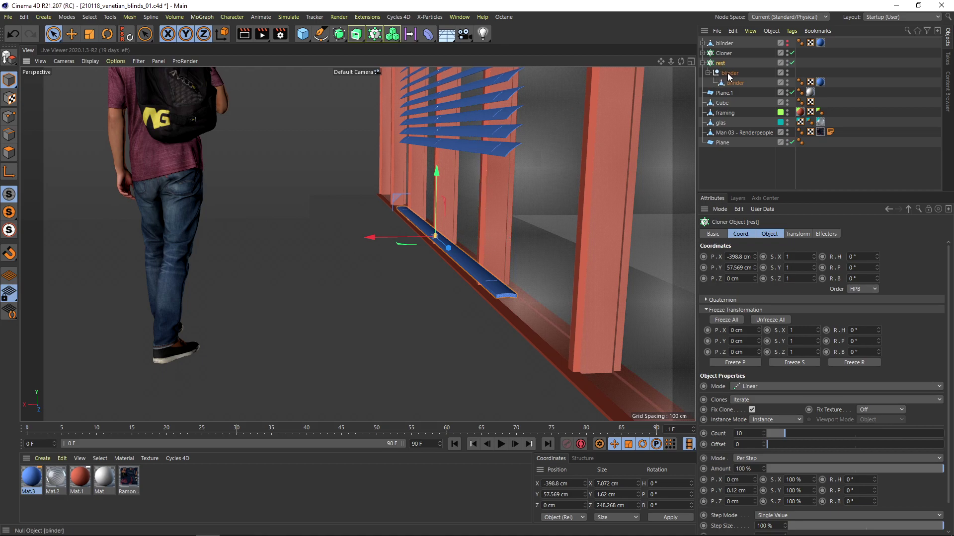
Step: Try counts of 15 and 20 for the rest cloner and settle on 13
{"action": "left_click_drag", "start_coordinate": [741, 435], "coordinate": [729, 435]}
{"action": "type", "text": "15"}
{"action": "key", "text": "Return"}
{"action": "type", "text": "20"}
{"action": "key", "text": "Return"}
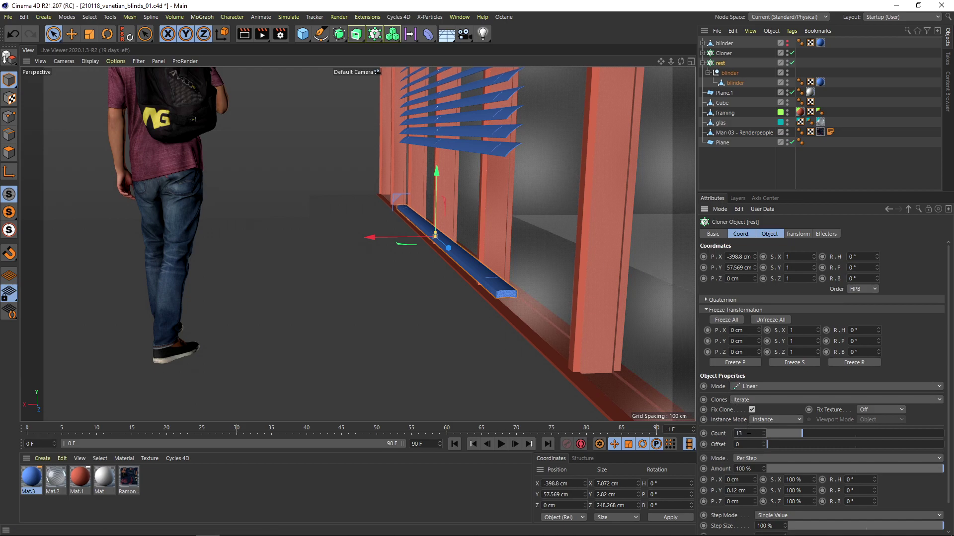
Step: Raise the rest stack to just under the lowest tilted slat, at a Y position of about 103 cm
{"action": "left_click_drag", "start_coordinate": [435, 175], "coordinate": [445, 88]}
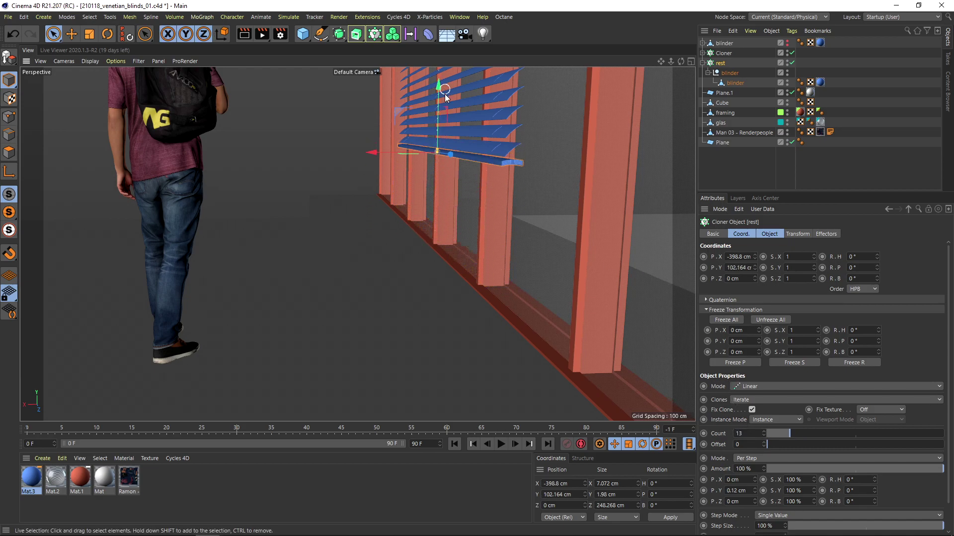
{"action": "scroll", "coordinate": [492, 142], "scroll_direction": "up", "scroll_amount": 10}
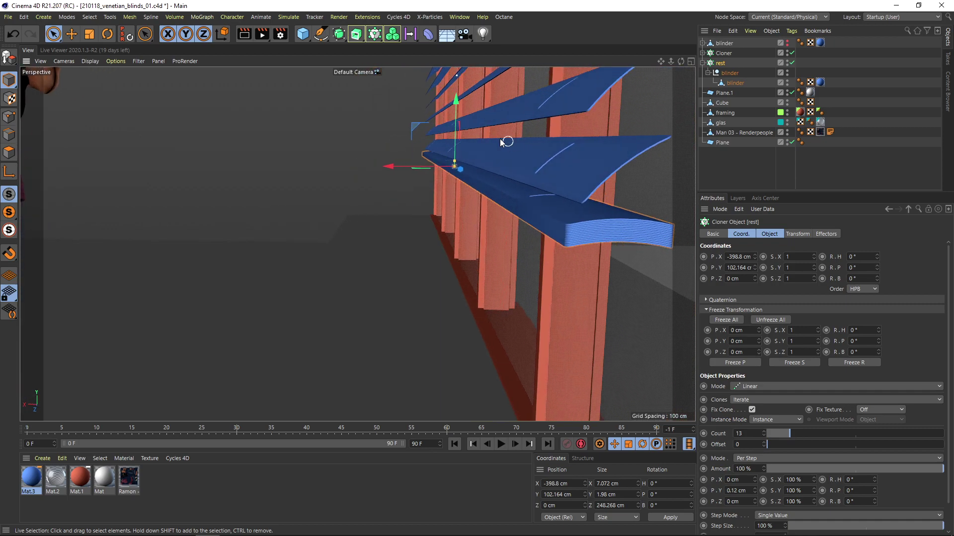
{"action": "left_click_drag", "start_coordinate": [457, 145], "coordinate": [457, 144]}
{"action": "scroll", "coordinate": [499, 164], "scroll_direction": "down", "scroll_amount": 4}
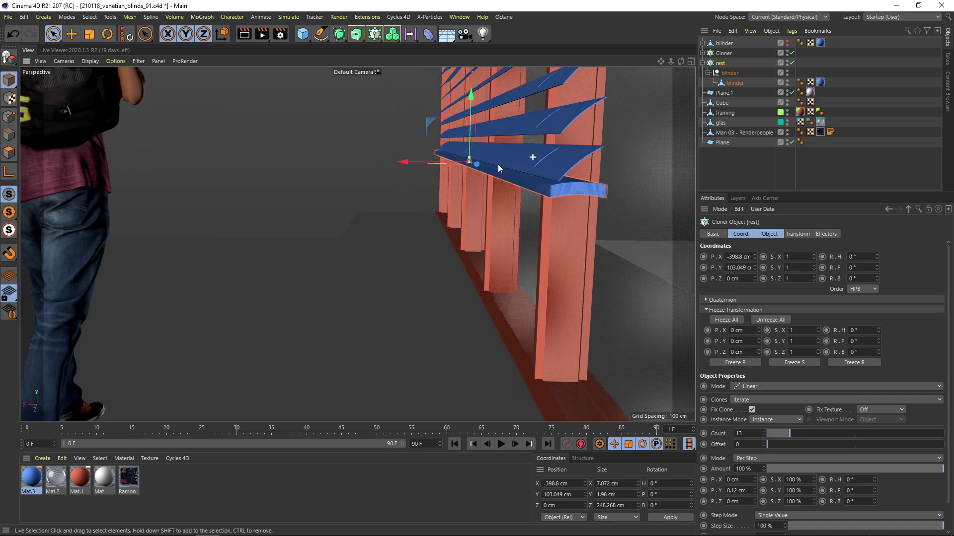
{"action": "left_click_drag", "start_coordinate": [520, 154], "coordinate": [542, 164], "text": "alt"}
{"action": "scroll", "coordinate": [520, 164], "scroll_direction": "down", "scroll_amount": 3}
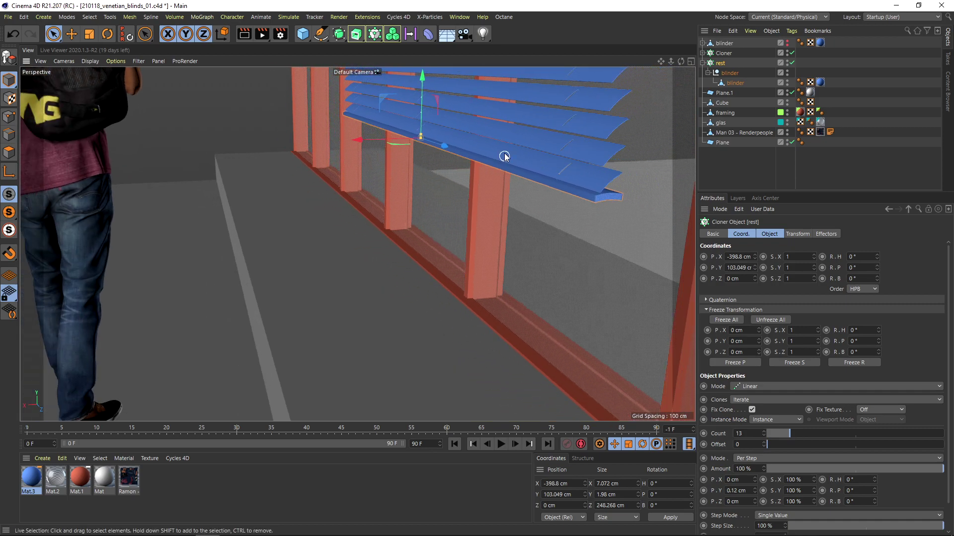
{"action": "middle_click_drag", "start_coordinate": [504, 155], "coordinate": [505, 208], "text": "alt"}
{"action": "right_click_drag", "start_coordinate": [517, 204], "coordinate": [481, 186], "text": "alt"}
{"action": "middle_click_drag", "start_coordinate": [481, 186], "coordinate": [480, 260], "text": "alt"}
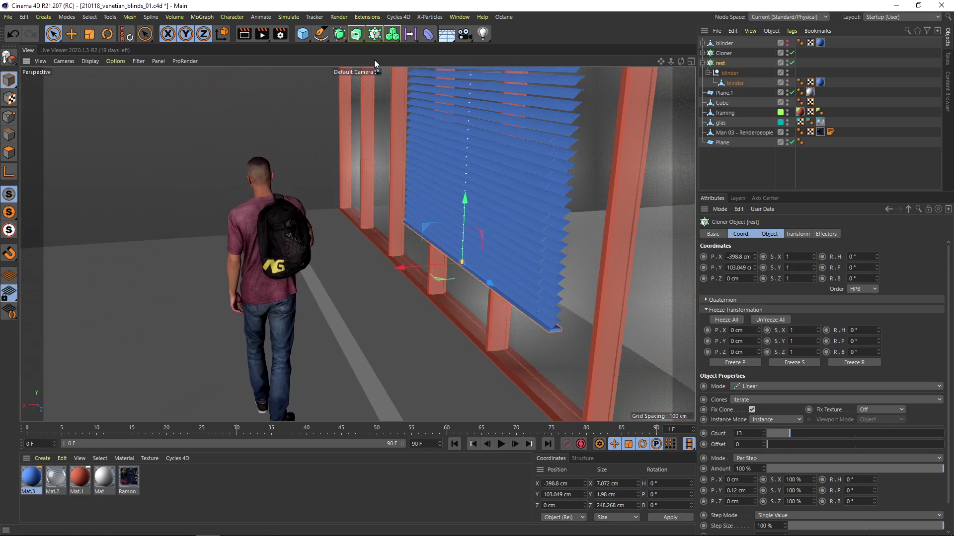
Step: Add a cube at the rest stack's position and keep it as a separate object outside the cloner hierarchy
{"action": "left_click", "coordinate": [308, 42]}
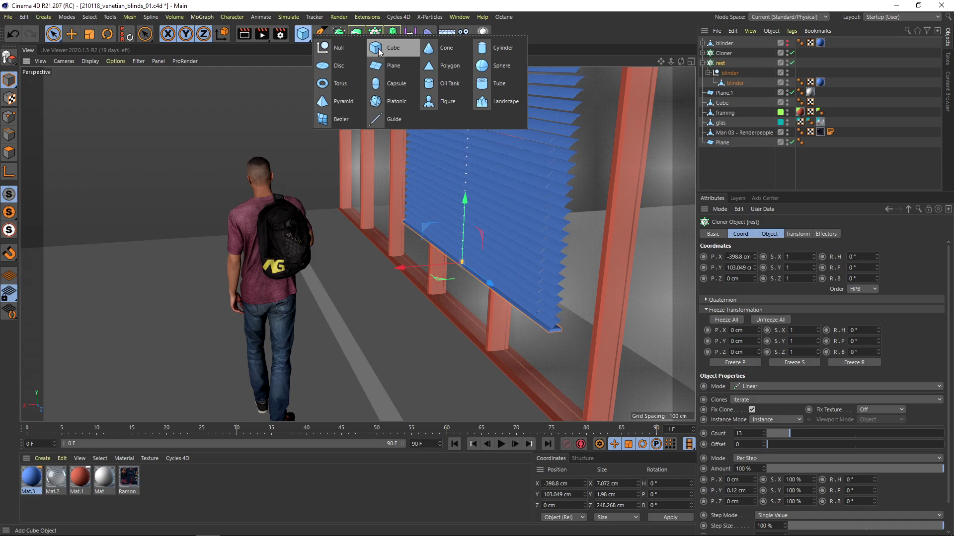
{"action": "left_click", "coordinate": [380, 49]}
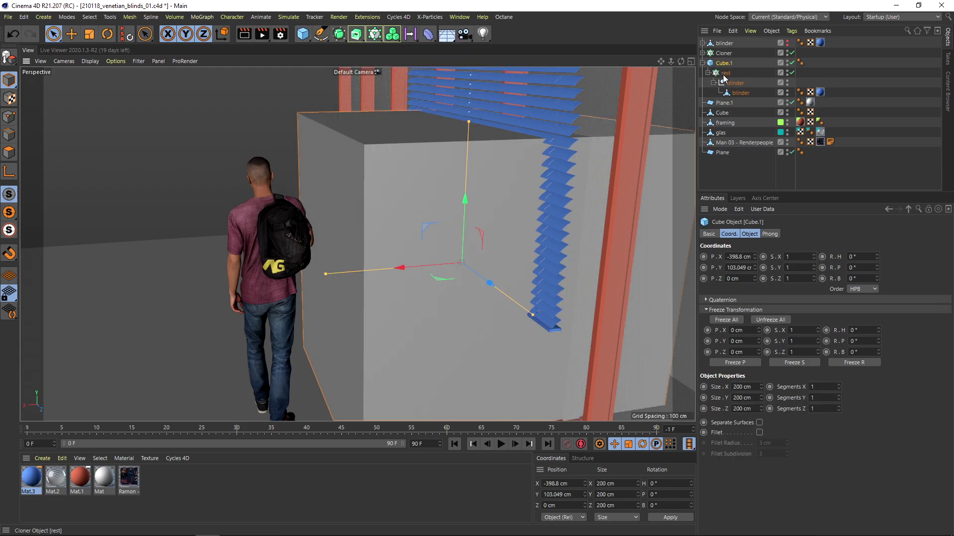
{"action": "left_click_drag", "start_coordinate": [728, 59], "coordinate": [728, 60]}
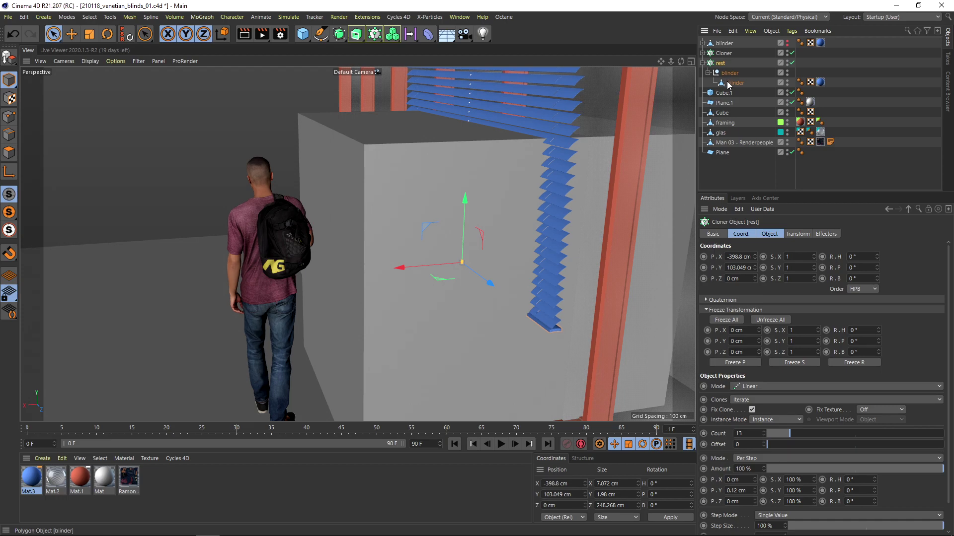
{"action": "left_click", "coordinate": [725, 95]}
Step: Shrink the cube to a thin bar about 8.2 cm wide, lower it to about 96.2 cm, and make it editable
{"action": "scroll", "coordinate": [370, 207], "scroll_direction": "down", "scroll_amount": 2}
{"action": "left_click_drag", "start_coordinate": [454, 133], "coordinate": [447, 253]}
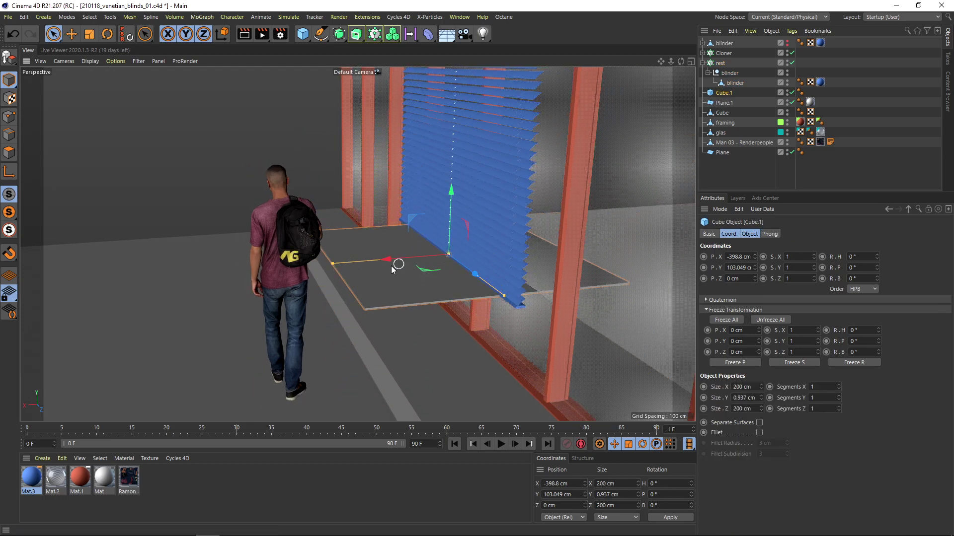
{"action": "left_click_drag", "start_coordinate": [336, 271], "coordinate": [442, 256]}
{"action": "left_click_drag", "start_coordinate": [448, 190], "coordinate": [450, 199]}
{"action": "right_click_drag", "start_coordinate": [489, 279], "coordinate": [581, 274], "text": "alt"}
{"action": "left_click_drag", "start_coordinate": [457, 230], "coordinate": [443, 246], "text": "alt"}
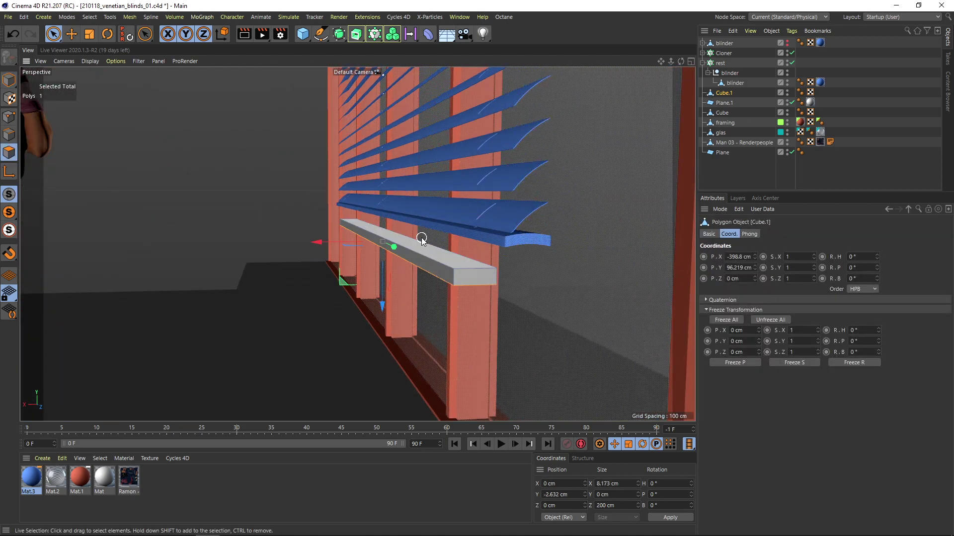
Step: Move the bar's top face up against the slat stack and raise its bottom face, making the bar about 5.4 cm thick
{"action": "left_click_drag", "start_coordinate": [421, 238], "coordinate": [439, 271], "text": "alt"}
{"action": "left_click_drag", "start_coordinate": [396, 228], "coordinate": [407, 209]}
{"action": "left_click_drag", "start_coordinate": [439, 322], "coordinate": [446, 278], "text": "alt"}
{"action": "right_click_drag", "start_coordinate": [430, 154], "coordinate": [559, 140], "text": "alt"}
{"action": "right_click_drag", "start_coordinate": [479, 152], "coordinate": [495, 152], "text": "alt"}
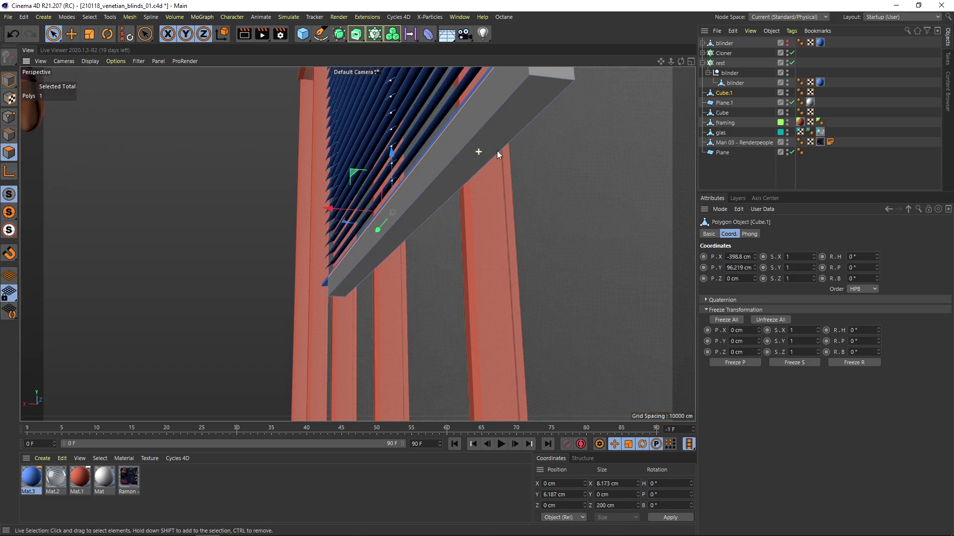
{"action": "left_click_drag", "start_coordinate": [495, 151], "coordinate": [487, 220], "text": "alt"}
{"action": "left_click", "coordinate": [478, 221]}
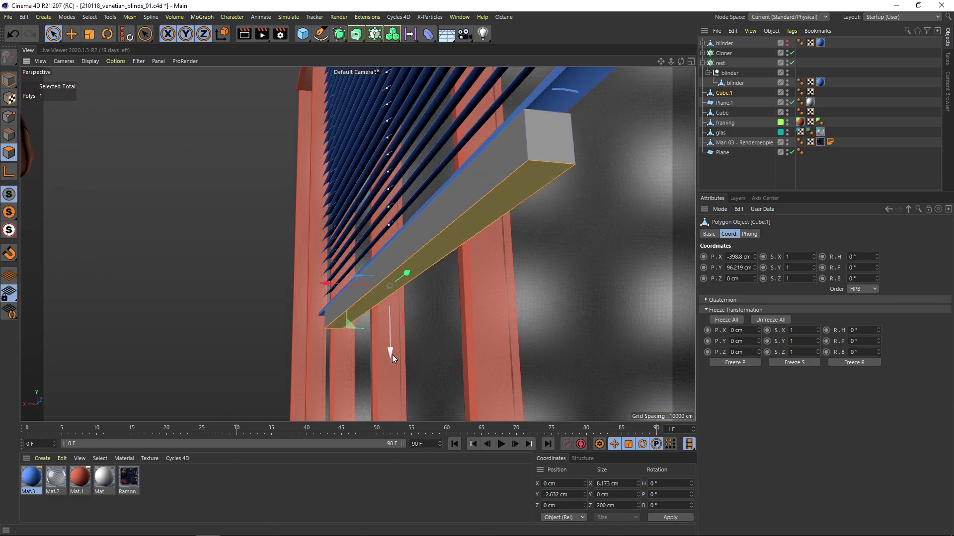
Step: Scale the bar's two end faces apart lengthwise so it spans the width of the slats
{"action": "left_click", "coordinate": [546, 131]}
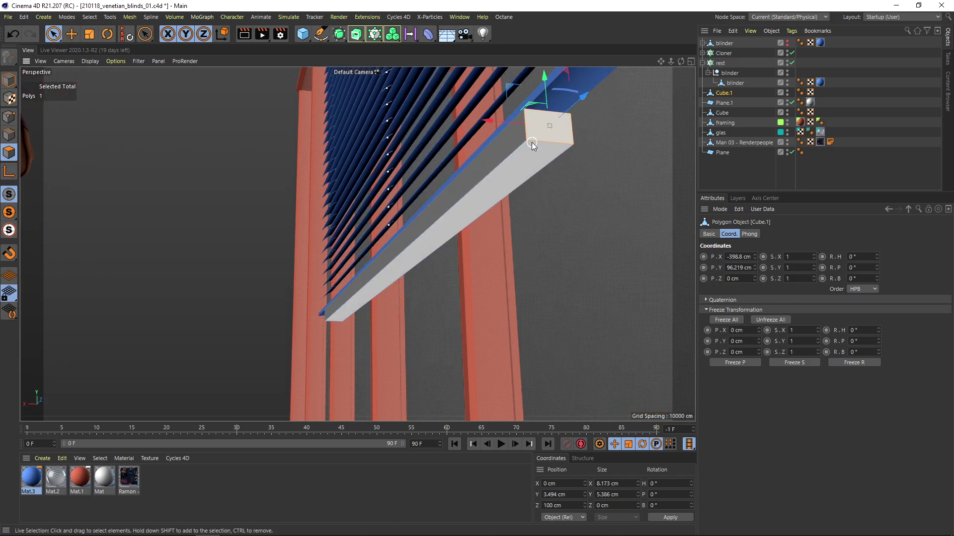
{"action": "left_click_drag", "start_coordinate": [532, 145], "coordinate": [565, 163], "text": "alt"}
{"action": "right_click_drag", "start_coordinate": [532, 144], "coordinate": [482, 158], "text": "alt"}
{"action": "left_click_drag", "start_coordinate": [325, 152], "coordinate": [479, 154], "text": "alt"}
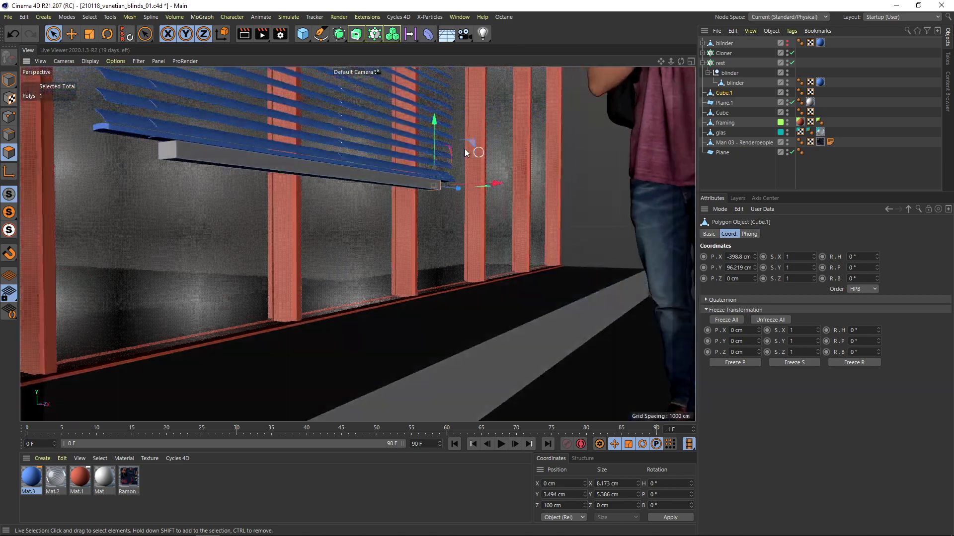
{"action": "middle_click_drag", "start_coordinate": [191, 149], "coordinate": [253, 169], "text": "alt"}
{"action": "right_click_drag", "start_coordinate": [253, 168], "coordinate": [278, 171], "text": "alt"}
{"action": "left_click", "coordinate": [232, 174], "text": "shift"}
{"action": "key", "text": "t"}
{"action": "left_click_drag", "start_coordinate": [424, 177], "coordinate": [357, 196], "text": "alt"}
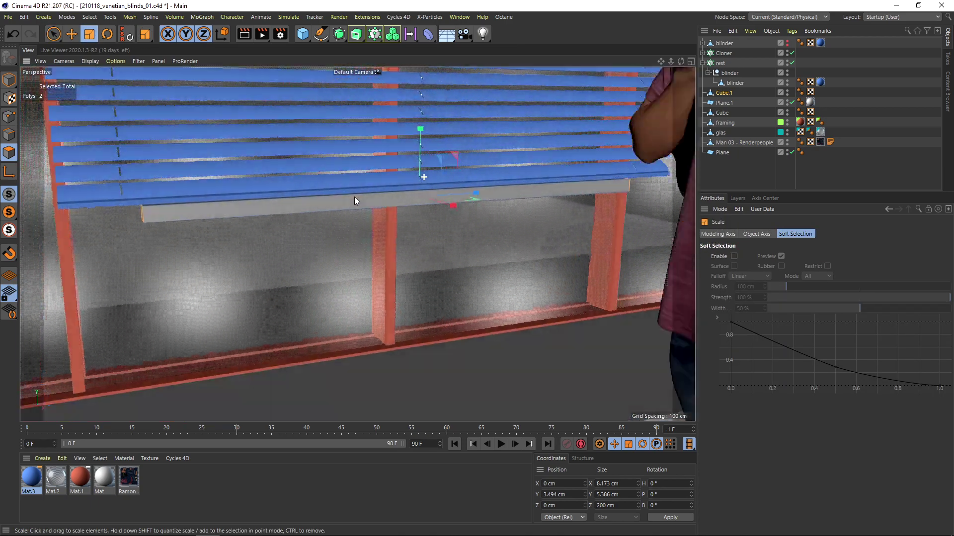
{"action": "scroll", "coordinate": [357, 195], "scroll_direction": "up", "scroll_amount": 2}
{"action": "left_click_drag", "start_coordinate": [472, 201], "coordinate": [407, 184]}
{"action": "right_click_drag", "start_coordinate": [504, 231], "coordinate": [562, 262], "text": "alt"}
{"action": "left_click_drag", "start_coordinate": [562, 262], "coordinate": [518, 234], "text": "alt"}
{"action": "left_click", "coordinate": [305, 231]}
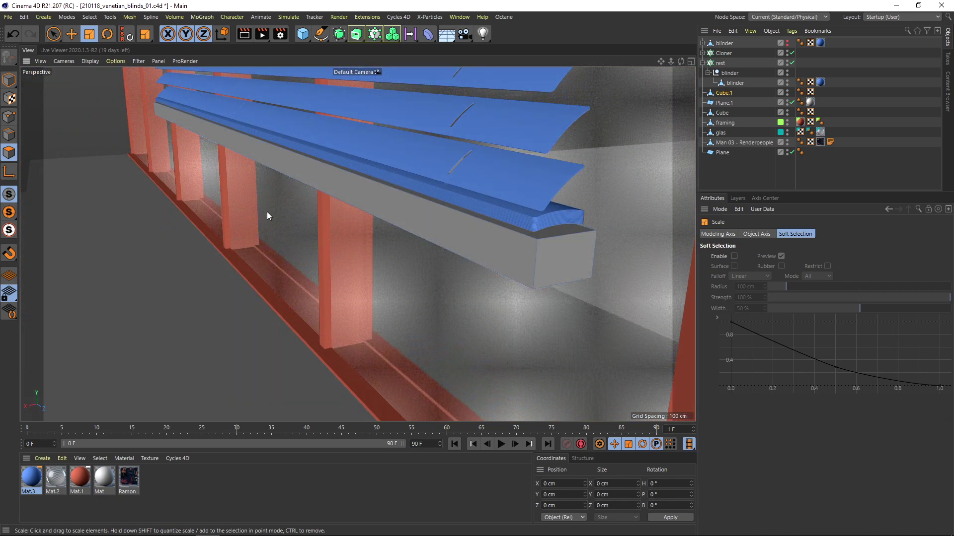
Step: Bevel the bar's edges in Chamfer mode with a round shape and 4 subdivisions
{"action": "left_click", "coordinate": [9, 134]}
{"action": "key", "text": "m"}
{"action": "key", "text": "s"}
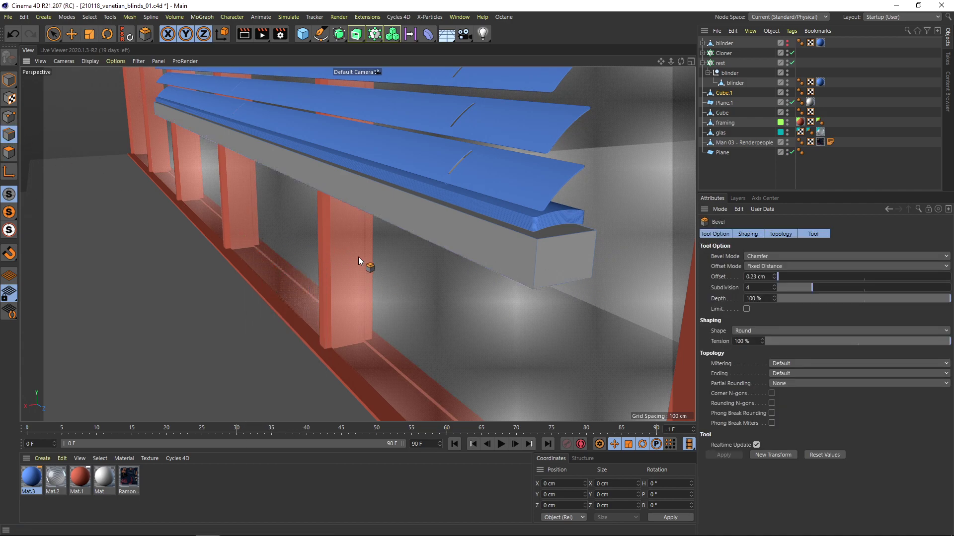
{"action": "left_click_drag", "start_coordinate": [358, 259], "coordinate": [371, 257]}
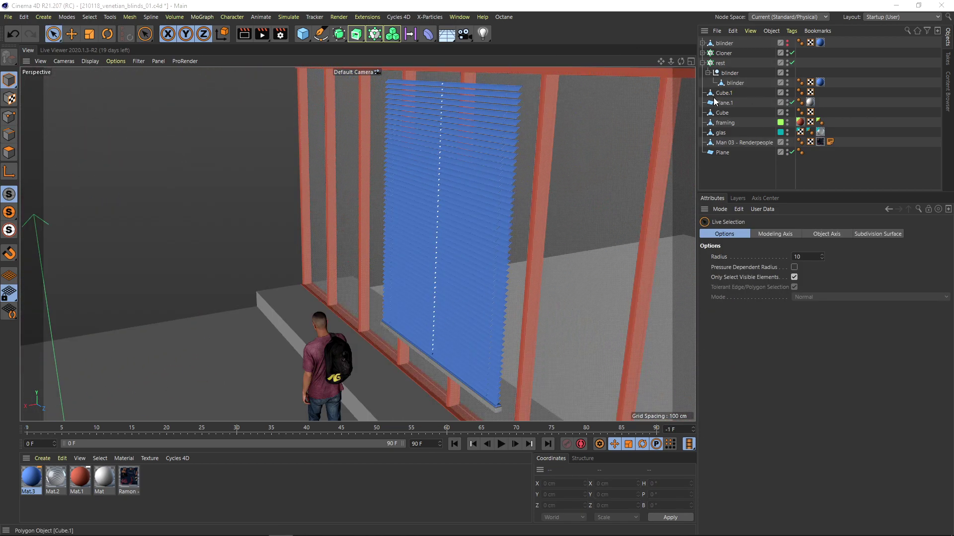
Step: Create a new cube at the bottom rail's position and move the rail out from under it into the blinder null
{"action": "left_click", "coordinate": [729, 94]}
{"action": "middle_click_drag", "start_coordinate": [526, 278], "coordinate": [534, 248], "text": "alt"}
{"action": "right_click_drag", "start_coordinate": [534, 249], "coordinate": [492, 283], "text": "alt"}
{"action": "left_click", "coordinate": [306, 37]}
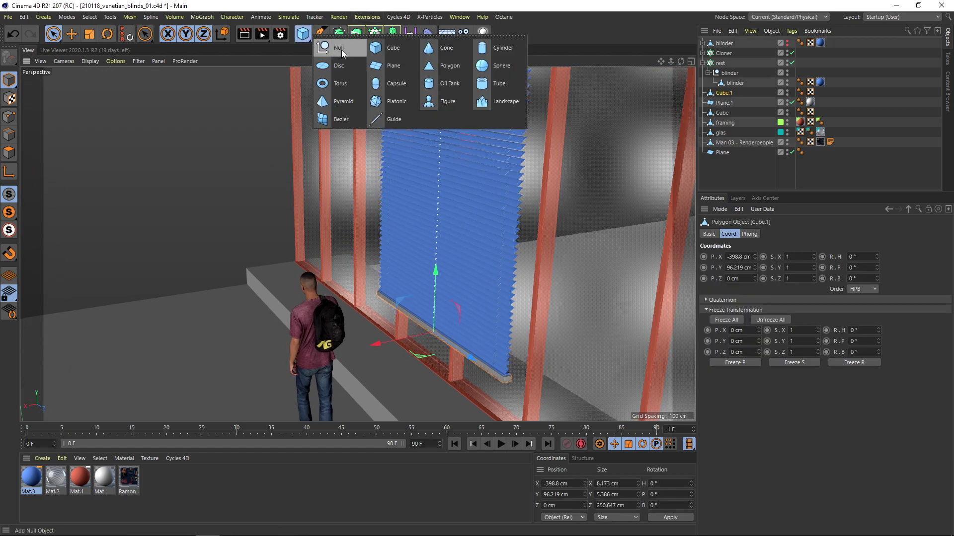
{"action": "left_click", "coordinate": [390, 50], "text": "alt"}
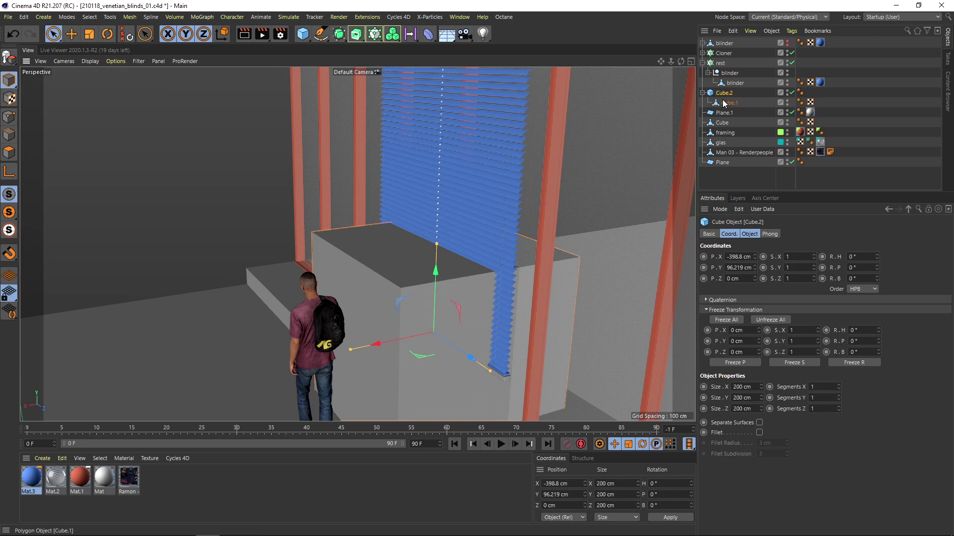
{"action": "left_click_drag", "start_coordinate": [728, 91], "coordinate": [729, 90]}
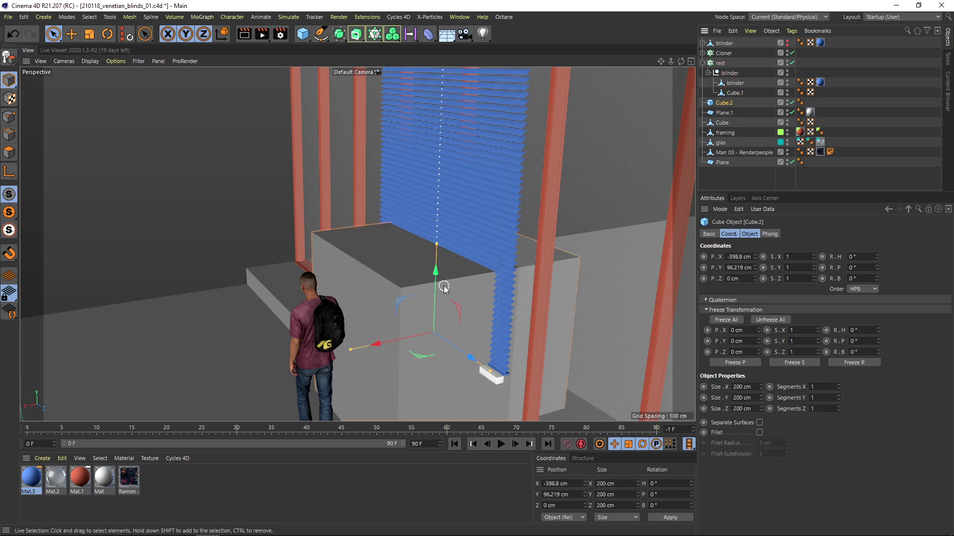
Step: Raise the new cube to the upper end of the blinds
{"action": "left_click_drag", "start_coordinate": [444, 287], "coordinate": [443, 136]}
{"action": "middle_click_drag", "start_coordinate": [442, 136], "coordinate": [453, 207], "text": "alt"}
{"action": "left_click_drag", "start_coordinate": [449, 202], "coordinate": [454, 126]}
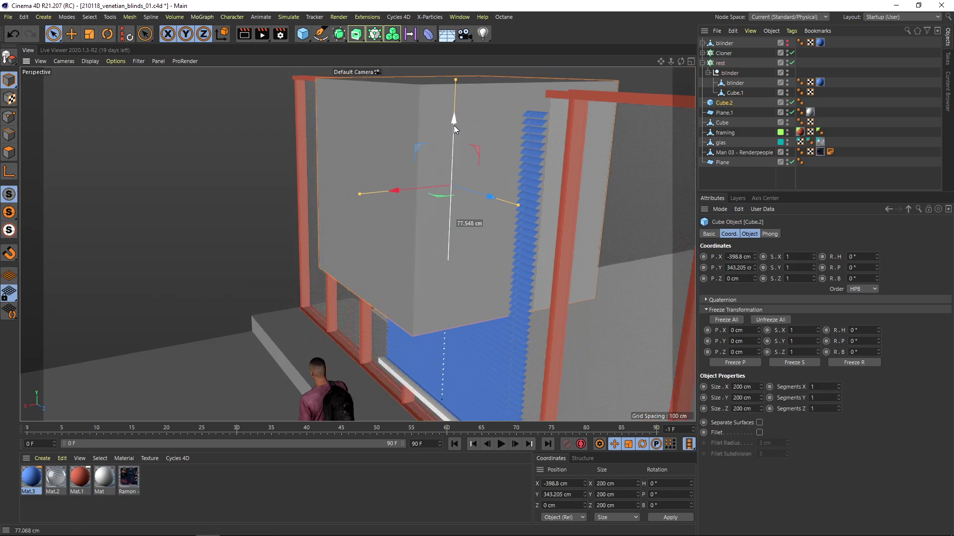
{"action": "middle_click_drag", "start_coordinate": [454, 125], "coordinate": [457, 212], "text": "alt"}
{"action": "left_click_drag", "start_coordinate": [456, 196], "coordinate": [457, 123]}
Step: Shrink the cube into a head box about 18.2 × 19.5 × 255.8 cm above the slats, at a height of about 425.4 cm
{"action": "left_click_drag", "start_coordinate": [460, 80], "coordinate": [445, 174]}
{"action": "left_click_drag", "start_coordinate": [446, 175], "coordinate": [522, 211], "text": "alt"}
{"action": "left_click_drag", "start_coordinate": [594, 222], "coordinate": [603, 172]}
{"action": "middle_click_drag", "start_coordinate": [551, 235], "coordinate": [506, 203], "text": "alt"}
{"action": "right_click_drag", "start_coordinate": [499, 208], "coordinate": [578, 184], "text": "alt"}
{"action": "left_click_drag", "start_coordinate": [577, 184], "coordinate": [395, 198], "text": "alt"}
{"action": "left_click_drag", "start_coordinate": [404, 144], "coordinate": [68, 142]}
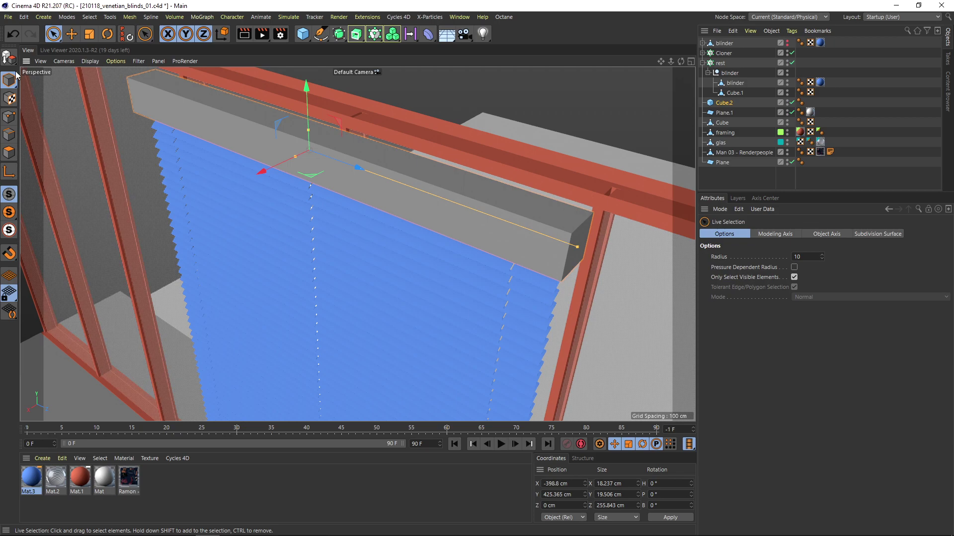
Step: Make the head box editable and inset its underside face to about 14.6 × 252.2 cm
{"action": "left_click", "coordinate": [9, 57]}
{"action": "left_click", "coordinate": [9, 153]}
{"action": "left_click_drag", "start_coordinate": [442, 260], "coordinate": [466, 222], "text": "alt"}
{"action": "left_click", "coordinate": [465, 222]}
{"action": "key", "text": "i"}
{"action": "left_click_drag", "start_coordinate": [437, 117], "coordinate": [359, 162]}
Step: Extrude the inset face into the box with a -10.8 cm offset and no caps, and raise it to about 4.07 cm
{"action": "key", "text": "d"}
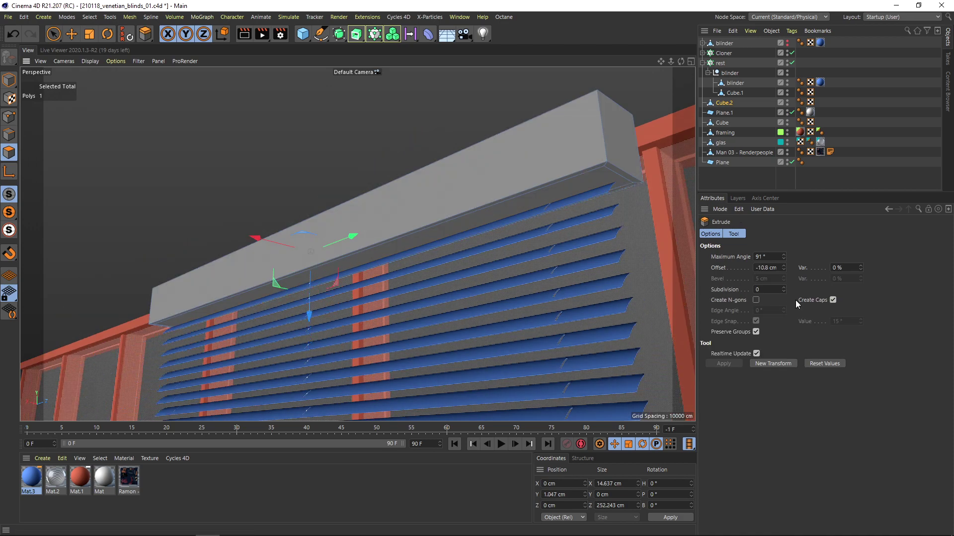
{"action": "left_click", "coordinate": [833, 300]}
{"action": "left_click_drag", "start_coordinate": [307, 312], "coordinate": [308, 296]}
{"action": "left_click_drag", "start_coordinate": [392, 209], "coordinate": [442, 234], "text": "alt"}
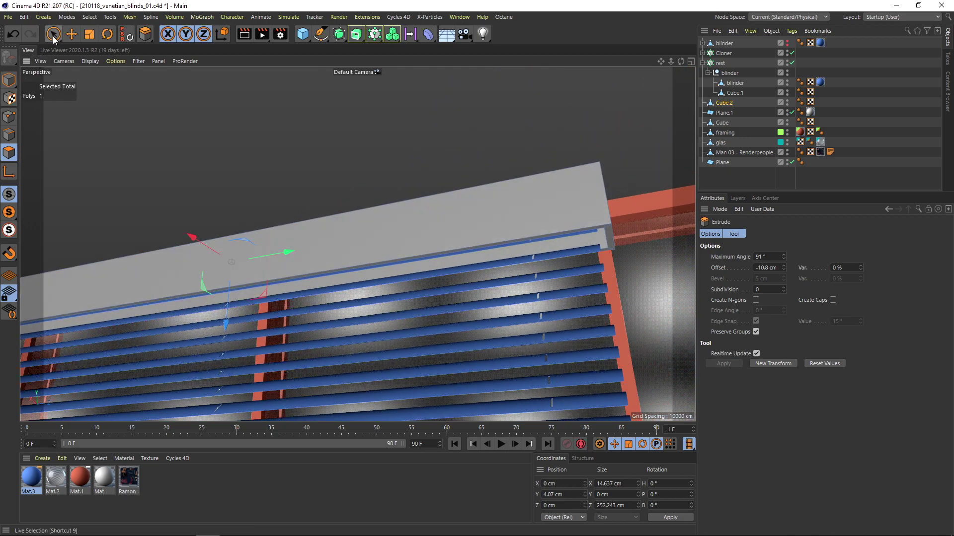
Step: Put the hollowed head box on a new layer and solo that layer
{"action": "left_click", "coordinate": [54, 39]}
{"action": "left_click", "coordinate": [10, 81]}
{"action": "left_click_drag", "start_coordinate": [542, 223], "coordinate": [577, 228], "text": "alt"}
{"action": "right_click_drag", "start_coordinate": [577, 227], "coordinate": [676, 142], "text": "alt"}
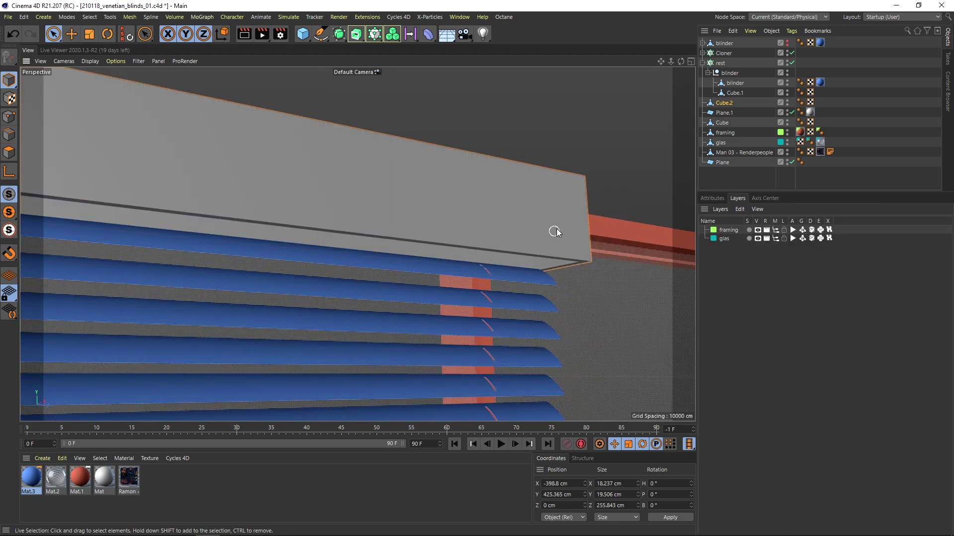
{"action": "left_click_drag", "start_coordinate": [557, 230], "coordinate": [621, 226], "text": "alt"}
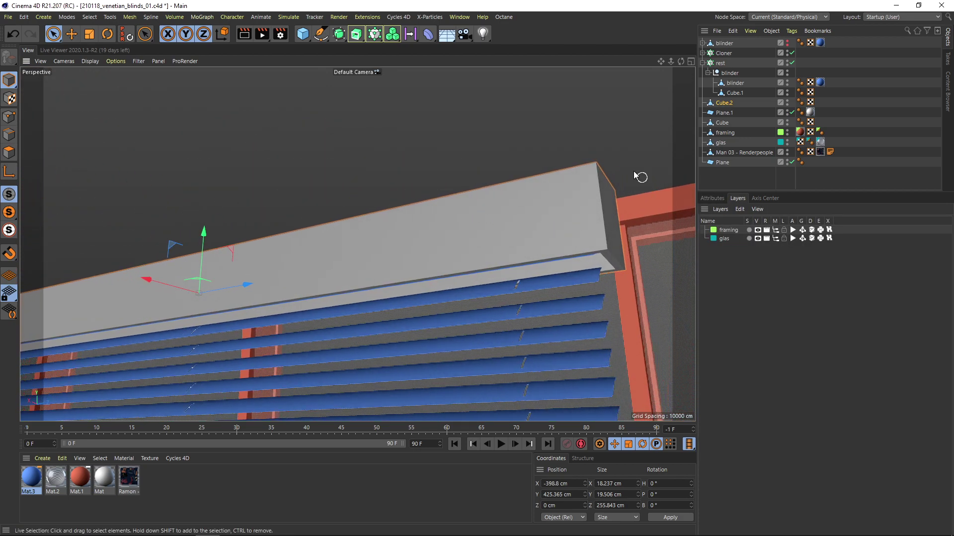
{"action": "double_click", "coordinate": [723, 269]}
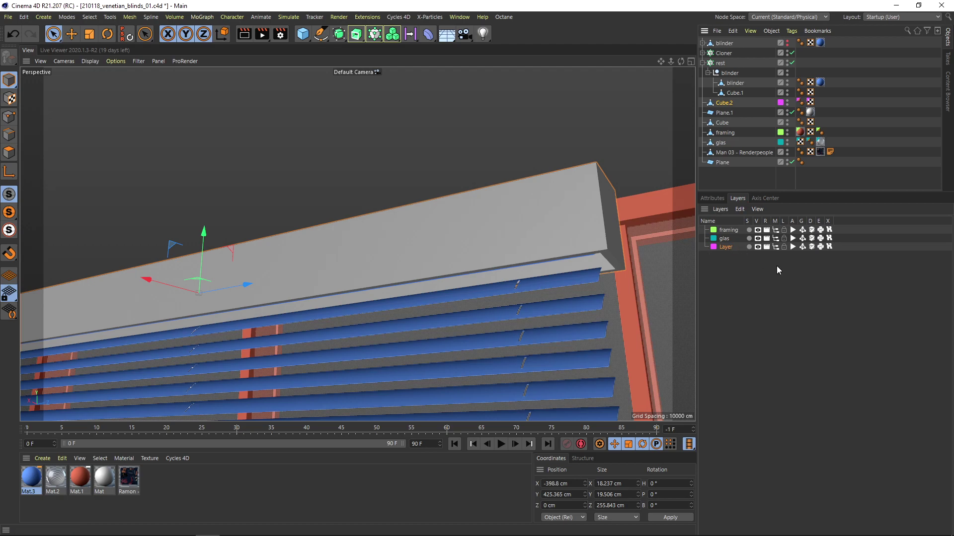
{"action": "left_click", "coordinate": [748, 247]}
Step: Bevel the vertical corner edges of the isolated head box into rounded corners
{"action": "left_click_drag", "start_coordinate": [586, 237], "coordinate": [206, 380], "text": "alt"}
{"action": "key", "text": "Return"}
{"action": "key", "text": "u"}
{"action": "key", "text": "b"}
{"action": "left_click", "coordinate": [562, 215]}
{"action": "left_click_drag", "start_coordinate": [487, 282], "coordinate": [464, 312], "text": "alt"}
{"action": "right_click_drag", "start_coordinate": [464, 313], "coordinate": [491, 306], "text": "alt"}
{"action": "left_click_drag", "start_coordinate": [491, 306], "coordinate": [526, 298], "text": "alt"}
{"action": "key", "text": "m"}
{"action": "key", "text": "s"}
{"action": "left_click", "coordinate": [720, 120]}
{"action": "scroll", "coordinate": [541, 227], "scroll_direction": "down", "scroll_amount": 5}
{"action": "left_click_drag", "start_coordinate": [540, 228], "coordinate": [485, 262], "text": "alt"}
{"action": "scroll", "coordinate": [582, 236], "scroll_direction": "up", "scroll_amount": 5}
{"action": "left_click", "coordinate": [720, 43]}
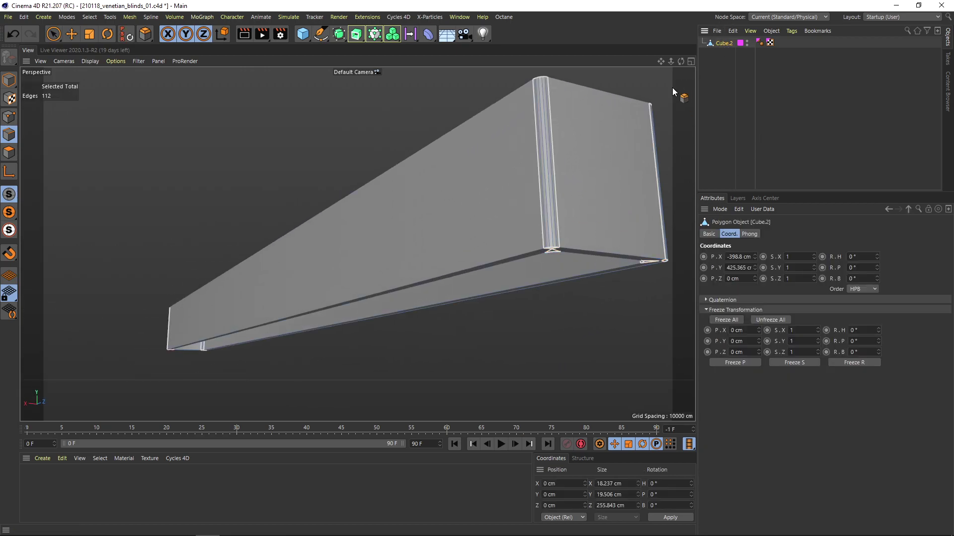
Step: Bevel the outer and inner edge loops of the box's underside rim in Chamfer mode, 0.26 cm offset, 4 subdivisions, round shape
{"action": "left_click", "coordinate": [9, 152]}
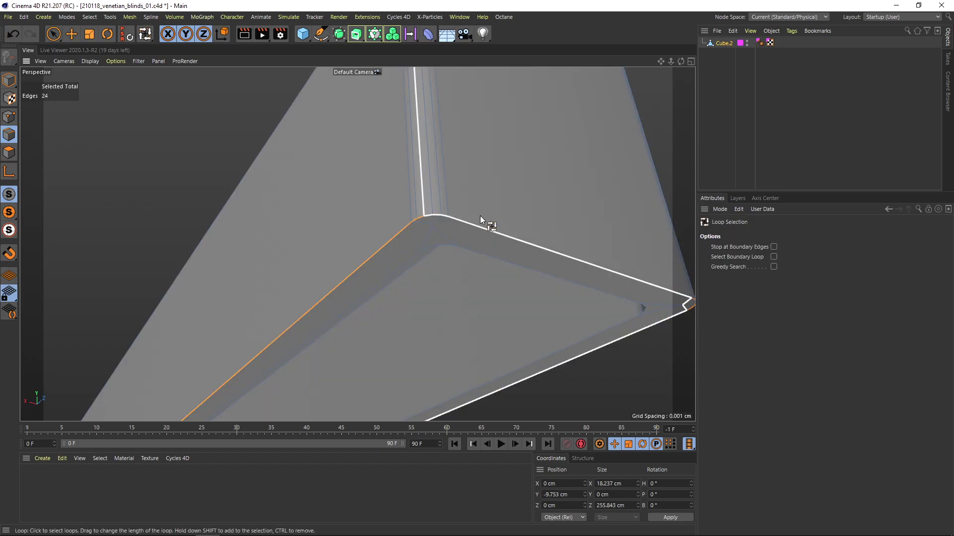
{"action": "scroll", "coordinate": [439, 244], "scroll_direction": "down", "scroll_amount": 3}
{"action": "scroll", "coordinate": [440, 243], "scroll_direction": "up", "scroll_amount": 4}
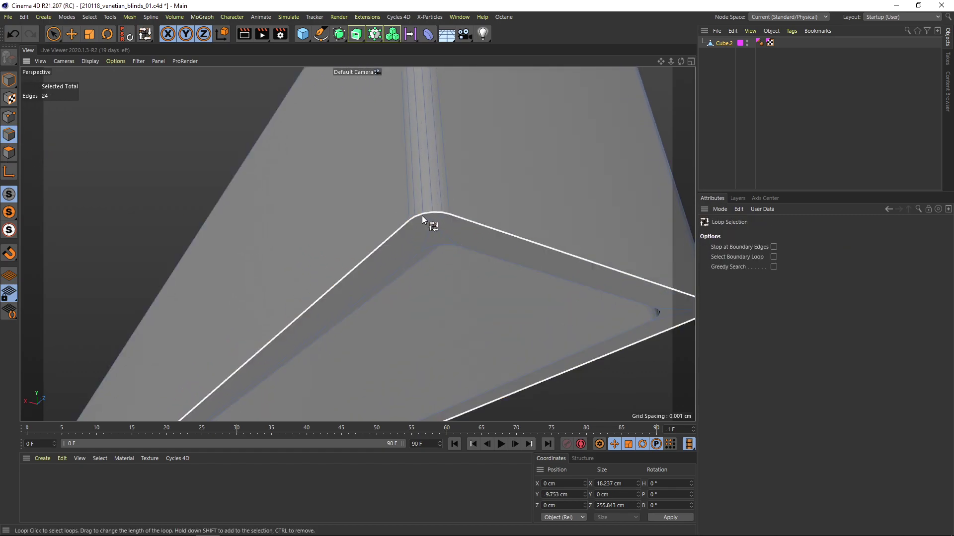
{"action": "left_click", "coordinate": [469, 248], "text": "shift"}
{"action": "left_click_drag", "start_coordinate": [416, 244], "coordinate": [460, 248], "text": "alt"}
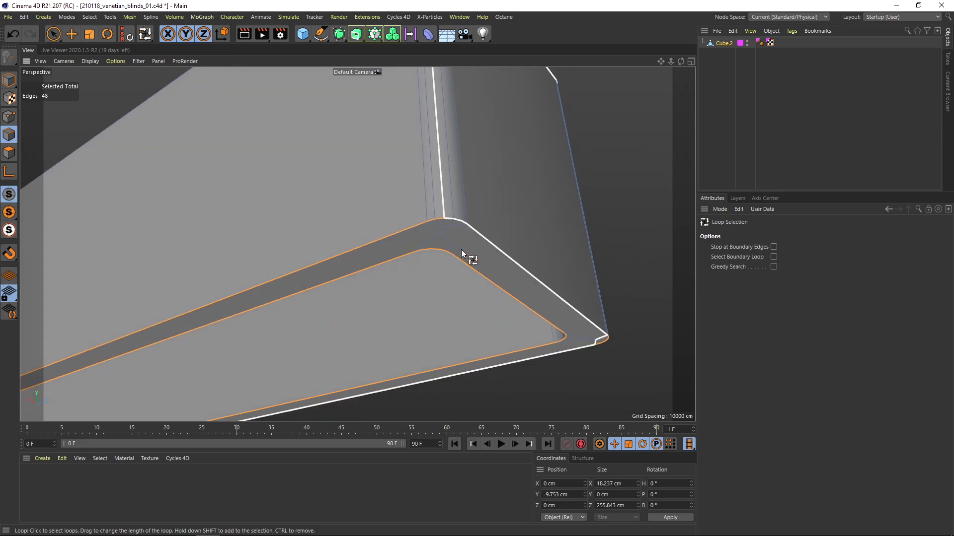
{"action": "key", "text": "m"}
{"action": "key", "text": "s"}
{"action": "left_click_drag", "start_coordinate": [603, 228], "coordinate": [613, 228]}
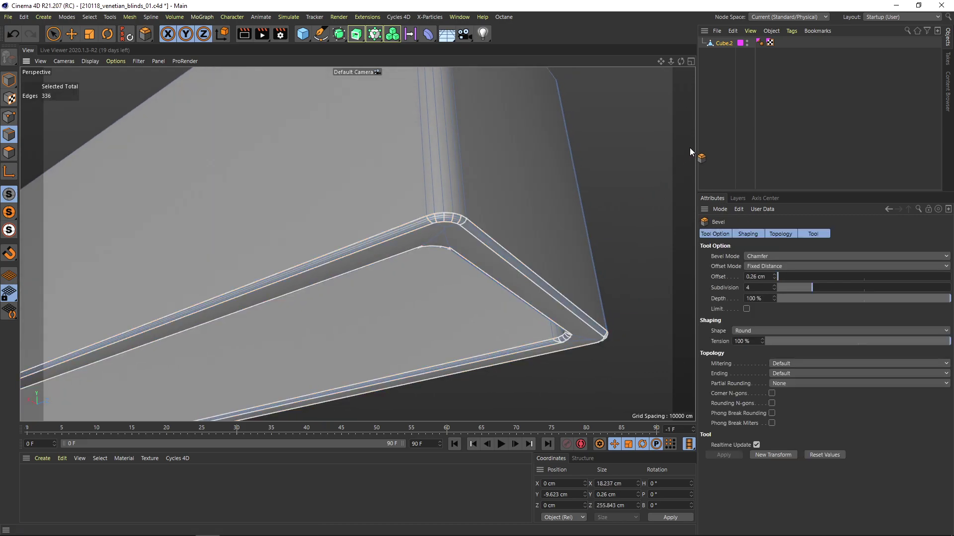
{"action": "left_click", "coordinate": [727, 125]}
{"action": "right_click_drag", "start_coordinate": [499, 207], "coordinate": [424, 258], "text": "alt"}
{"action": "mouse_move", "coordinate": [479, 204]}
{"action": "left_mouse_down", "text": "alt"}
{"action": "mouse_move", "coordinate": [454, 228]}
{"action": "mouse_move", "coordinate": [433, 198]}
{"action": "mouse_move", "coordinate": [497, 203]}
{"action": "left_mouse_up", "text": "alt"}
Step: Turn off the head box layer's solo to show the whole scene and return to object editing
{"action": "left_click", "coordinate": [737, 198]}
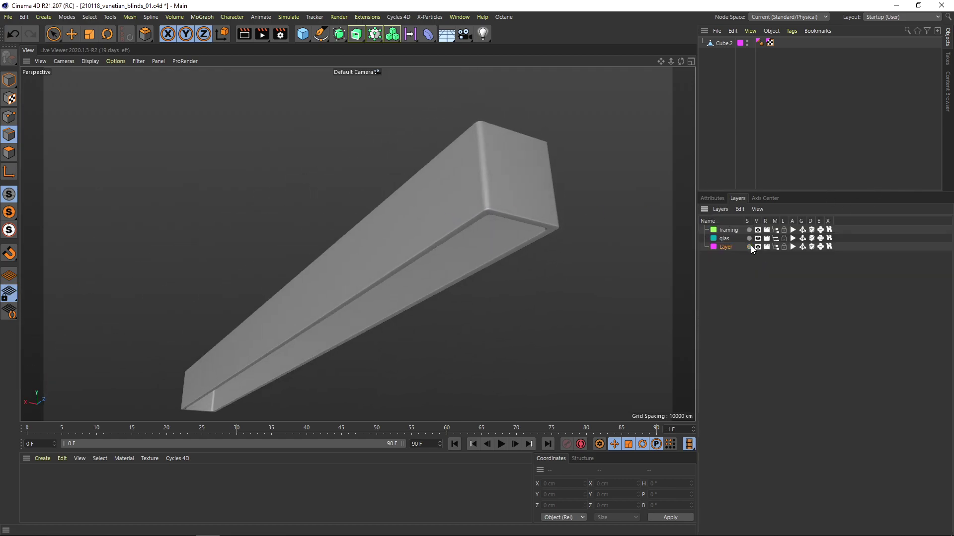
{"action": "left_click", "coordinate": [749, 247]}
{"action": "left_click", "coordinate": [54, 37]}
{"action": "left_click", "coordinate": [9, 79]}
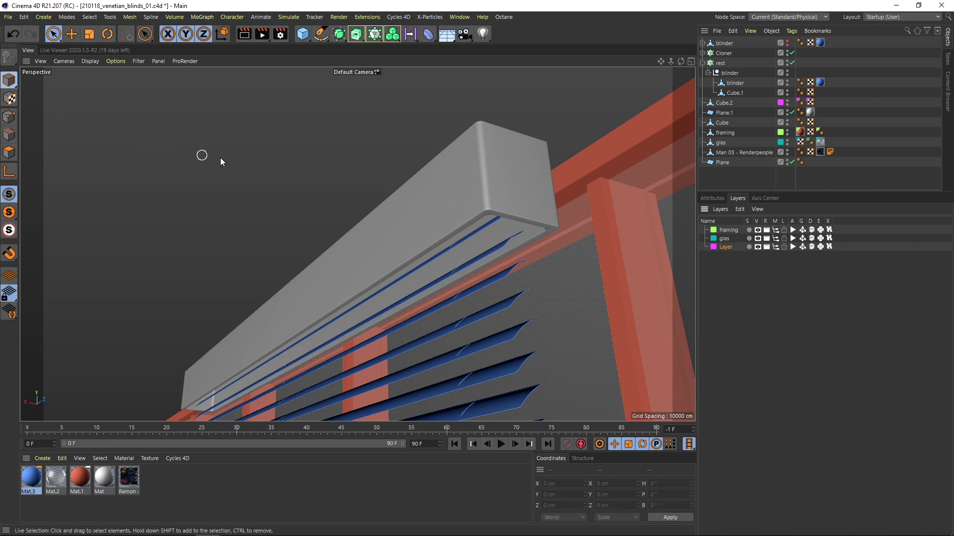
{"action": "left_click_drag", "start_coordinate": [234, 164], "coordinate": [357, 207], "text": "alt"}
{"action": "right_click_drag", "start_coordinate": [392, 200], "coordinate": [307, 238], "text": "alt"}
{"action": "left_click_drag", "start_coordinate": [307, 239], "coordinate": [613, 139], "text": "alt"}
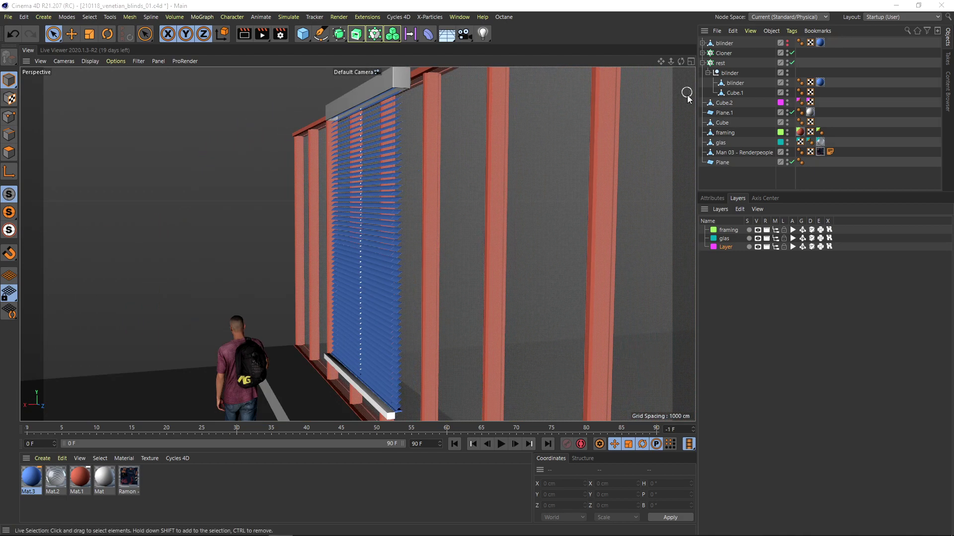
Step: Adjust the head box's position over the slats
{"action": "left_click", "coordinate": [735, 83]}
{"action": "left_click", "coordinate": [724, 103]}
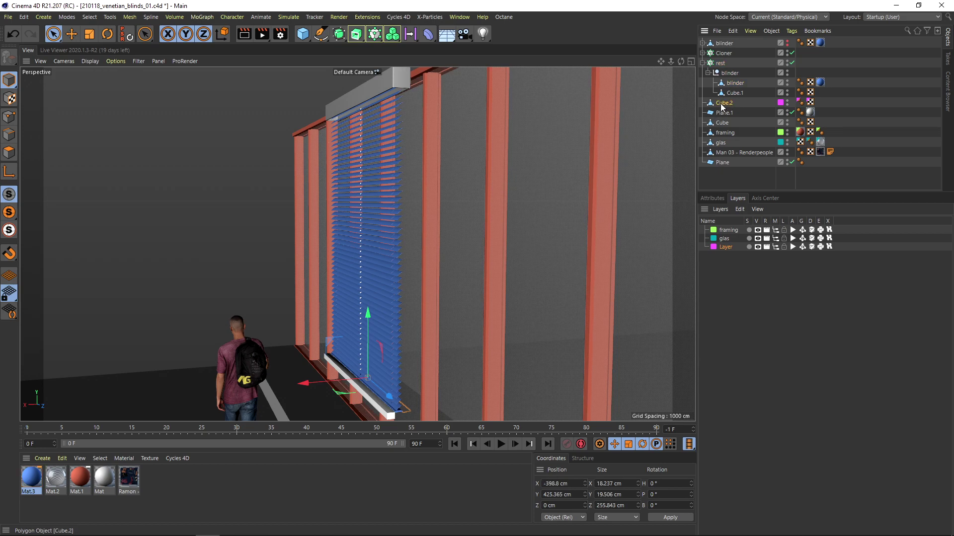
{"action": "key", "text": "o"}
{"action": "left_click_drag", "start_coordinate": [366, 163], "coordinate": [328, 146]}
{"action": "left_click_drag", "start_coordinate": [56, 37], "coordinate": [75, 48]}
{"action": "mouse_move", "coordinate": [326, 129]}
{"action": "left_mouse_down"}
{"action": "mouse_move", "coordinate": [323, 100]}
{"action": "mouse_move", "coordinate": [321, 126]}
{"action": "left_mouse_up"}
Step: Try to shift the bottom rail sideways inside the rest cloner, to about 4.7 cm in X
{"action": "right_click_drag", "start_coordinate": [409, 207], "coordinate": [367, 252], "text": "alt"}
{"action": "middle_click_drag", "start_coordinate": [358, 243], "coordinate": [389, 107], "text": "alt"}
{"action": "left_click_drag", "start_coordinate": [421, 270], "coordinate": [424, 277], "text": "alt"}
{"action": "middle_click_drag", "start_coordinate": [424, 278], "coordinate": [422, 240], "text": "alt"}
{"action": "right_click_drag", "start_coordinate": [426, 326], "coordinate": [419, 279], "text": "alt"}
{"action": "left_click_drag", "start_coordinate": [418, 279], "coordinate": [381, 276], "text": "alt"}
{"action": "left_click", "coordinate": [395, 279]}
{"action": "scroll", "coordinate": [381, 276], "scroll_direction": "down", "scroll_amount": 5}
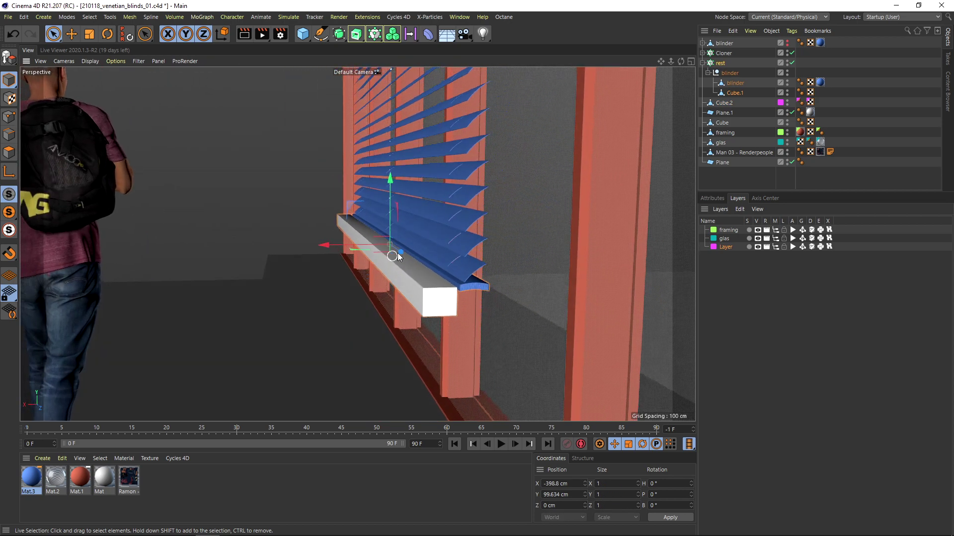
{"action": "left_click", "coordinate": [734, 93]}
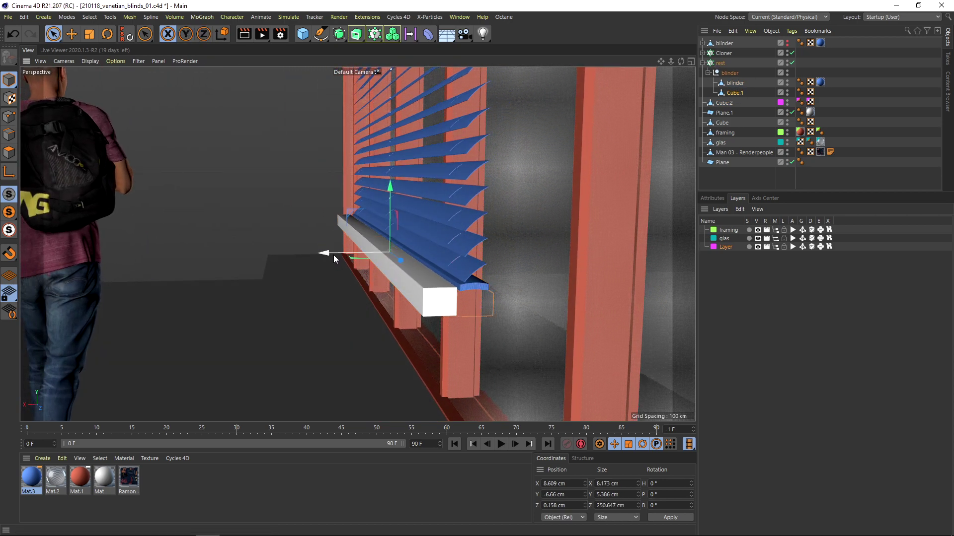
{"action": "left_click_drag", "start_coordinate": [333, 255], "coordinate": [340, 255]}
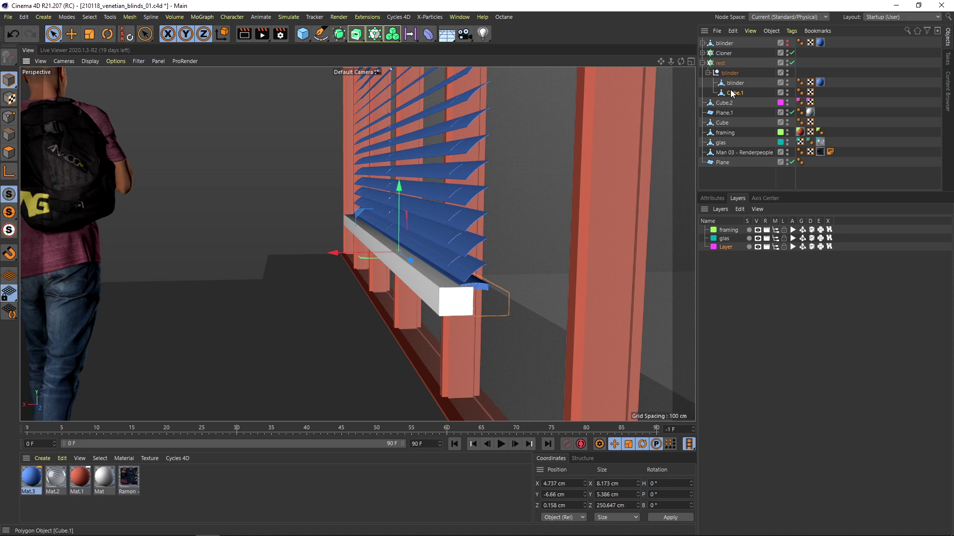
Step: Take the bottom rail out of the rest cloner's hierarchy and shift it under the slats to about -399 cm in X
{"action": "left_click_drag", "start_coordinate": [728, 102], "coordinate": [728, 102]}
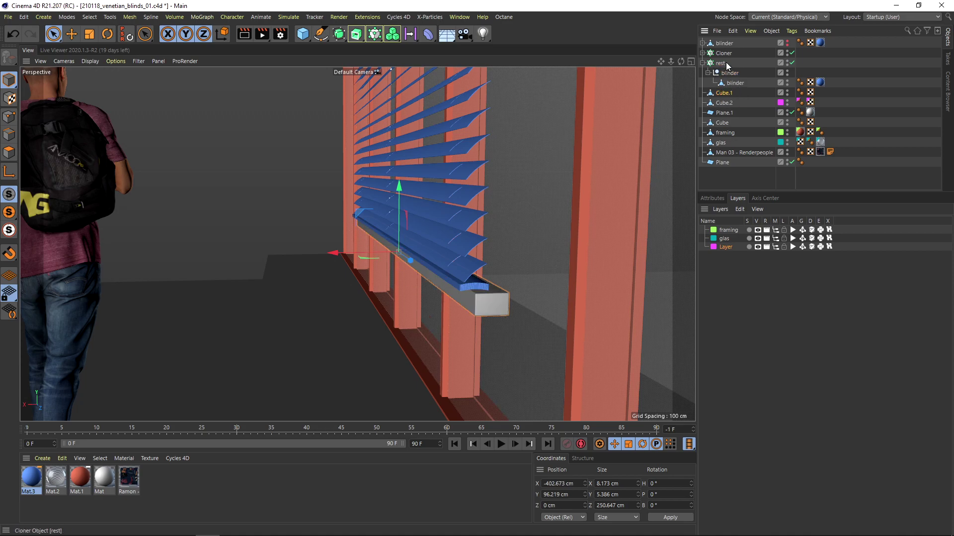
{"action": "left_click_drag", "start_coordinate": [441, 234], "coordinate": [450, 269], "text": "alt"}
{"action": "right_click_drag", "start_coordinate": [450, 270], "coordinate": [380, 290], "text": "alt"}
{"action": "middle_click_drag", "start_coordinate": [464, 252], "coordinate": [409, 274], "text": "alt"}
{"action": "left_click_drag", "start_coordinate": [408, 273], "coordinate": [447, 270], "text": "alt"}
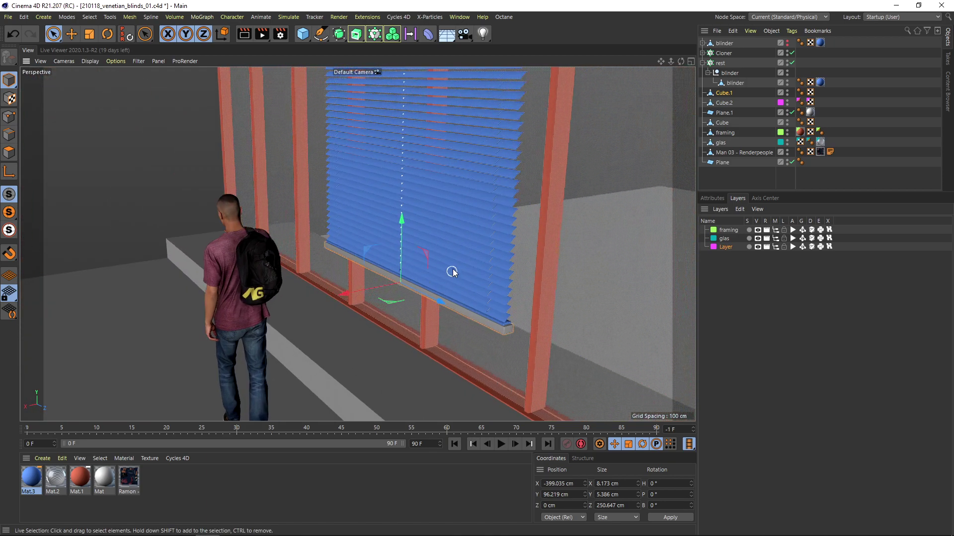
Step: Add a cylinder at the bottom rail, move it to about 87.3 cm in Z and thin it to about 2.07 cm in diameter
{"action": "left_click", "coordinate": [309, 41]}
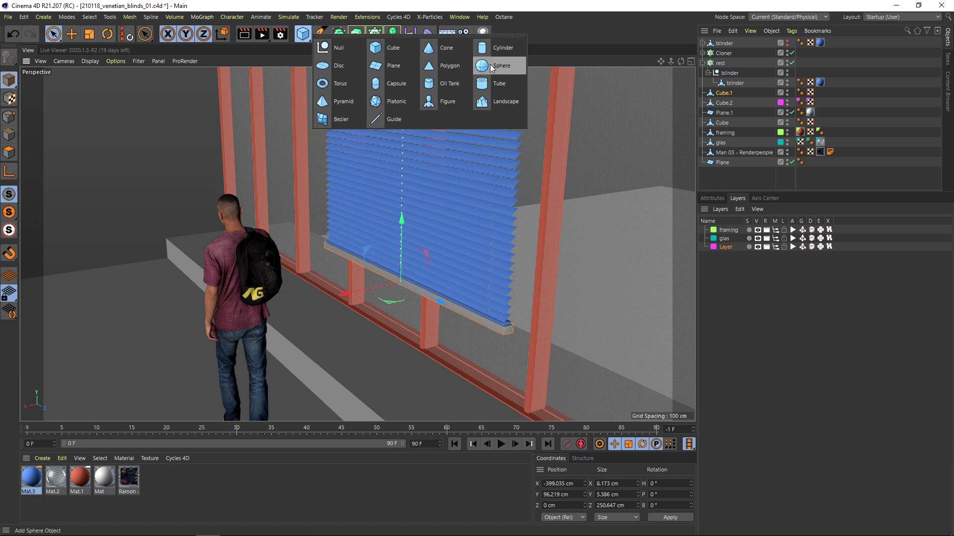
{"action": "left_click", "coordinate": [501, 48]}
{"action": "scroll", "coordinate": [413, 284], "scroll_direction": "up", "scroll_amount": 2}
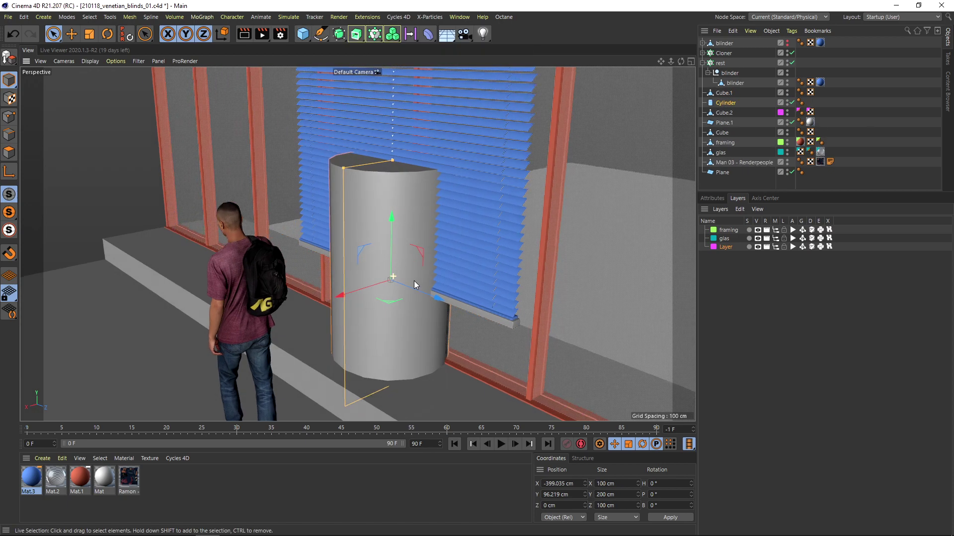
{"action": "left_click_drag", "start_coordinate": [437, 299], "coordinate": [535, 321]}
{"action": "left_click_drag", "start_coordinate": [478, 252], "coordinate": [458, 273], "text": "alt"}
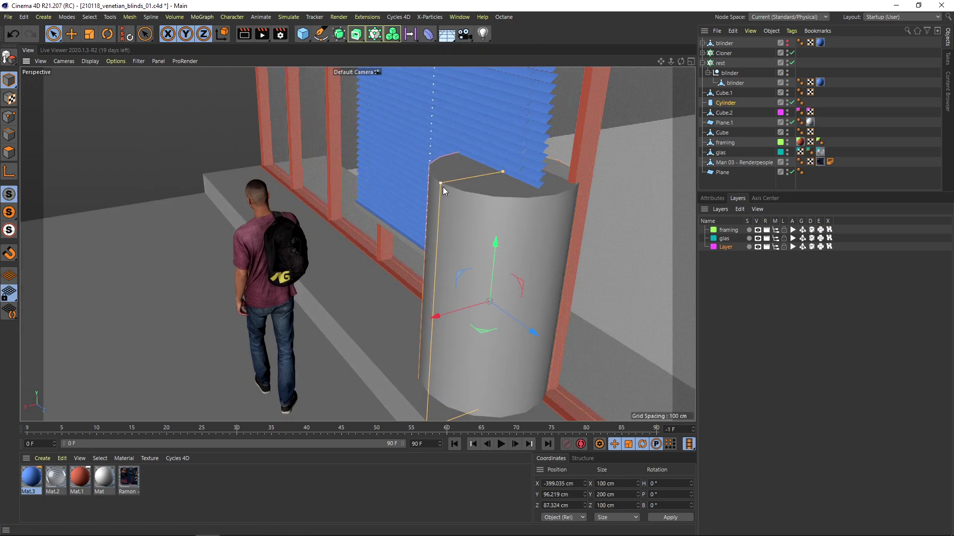
{"action": "left_click_drag", "start_coordinate": [443, 180], "coordinate": [502, 172]}
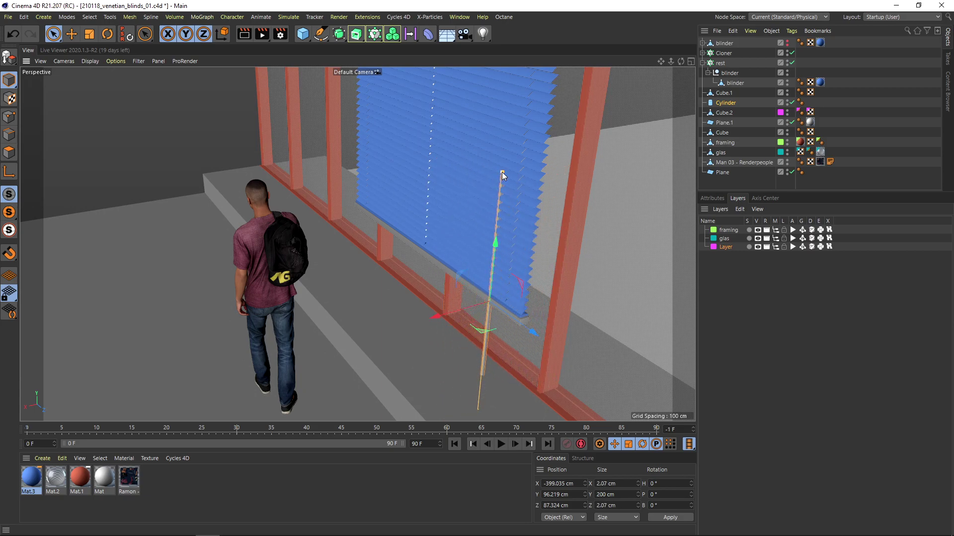
Step: Create a material with luminance instead of color, set to red (H 353°, S 92%, V 100%), and apply it to the cylinder
{"action": "double_click", "coordinate": [180, 486]}
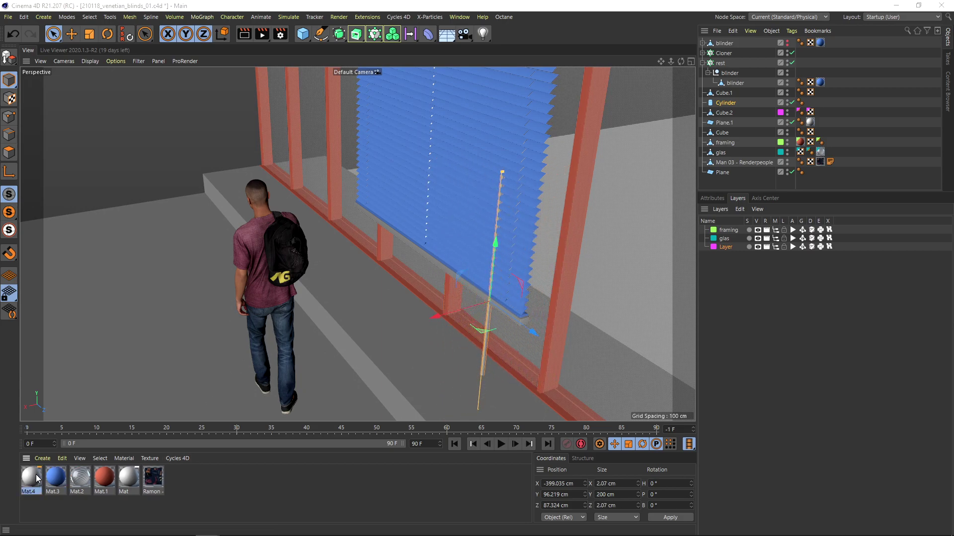
{"action": "double_click", "coordinate": [32, 477]}
{"action": "left_click", "coordinate": [199, 179]}
{"action": "left_click", "coordinate": [199, 198]}
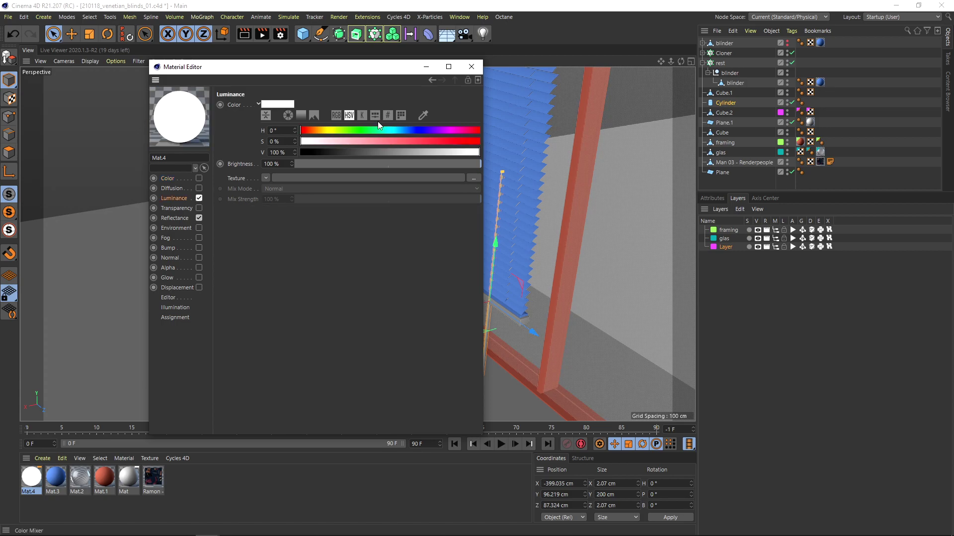
{"action": "left_click", "coordinate": [465, 141]}
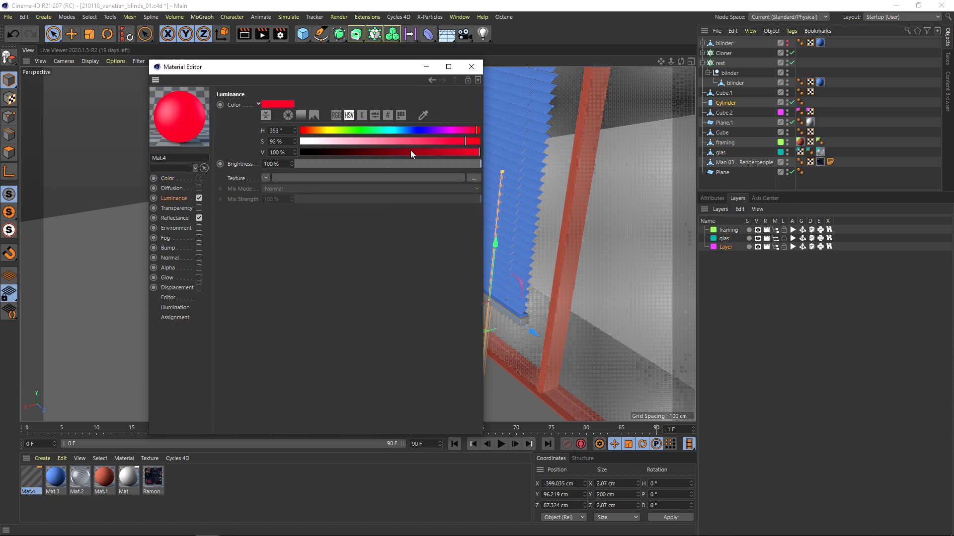
{"action": "left_click", "coordinate": [471, 66]}
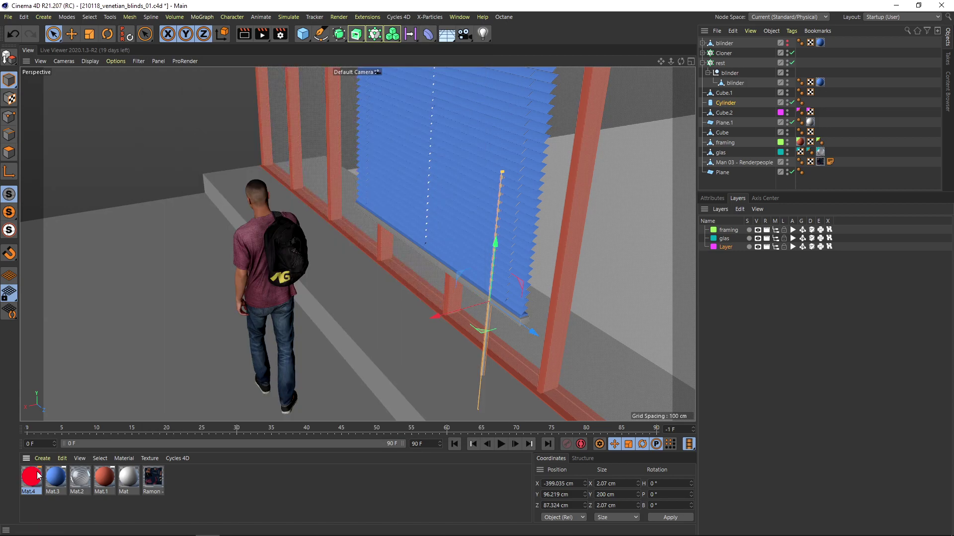
{"action": "left_click_drag", "start_coordinate": [730, 103], "coordinate": [730, 103]}
Step: Raise the red cylinder along the slats to a height of about 201.6 cm
{"action": "scroll", "coordinate": [447, 298], "scroll_direction": "up", "scroll_amount": 5}
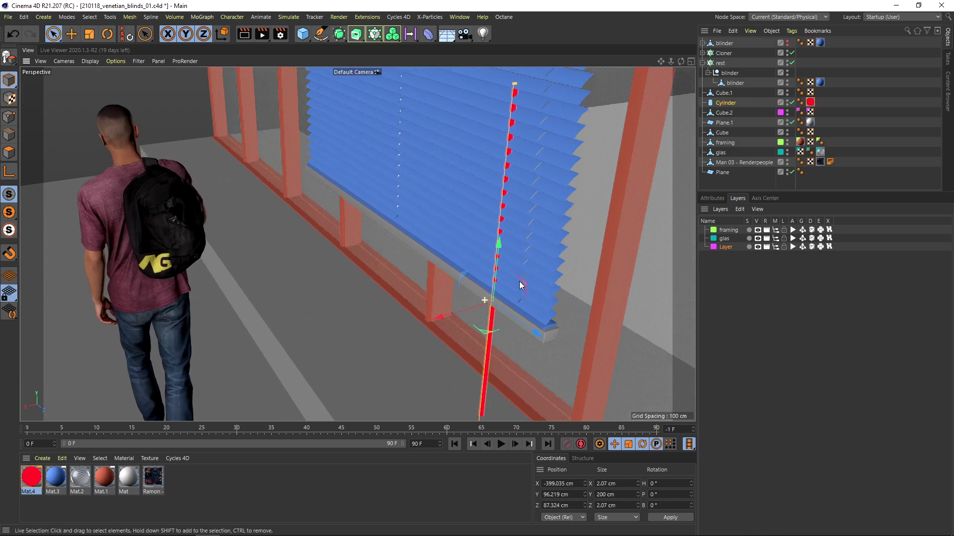
{"action": "left_click_drag", "start_coordinate": [498, 295], "coordinate": [535, 124]}
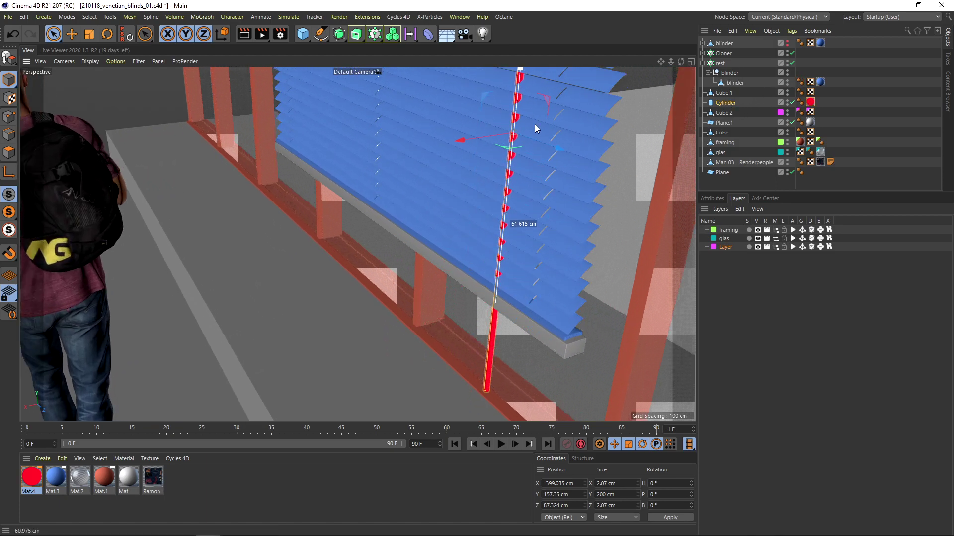
{"action": "scroll", "coordinate": [517, 164], "scroll_direction": "down", "scroll_amount": 5}
{"action": "left_click_drag", "start_coordinate": [532, 199], "coordinate": [575, 170]}
{"action": "middle_click_drag", "start_coordinate": [550, 168], "coordinate": [523, 190], "text": "alt"}
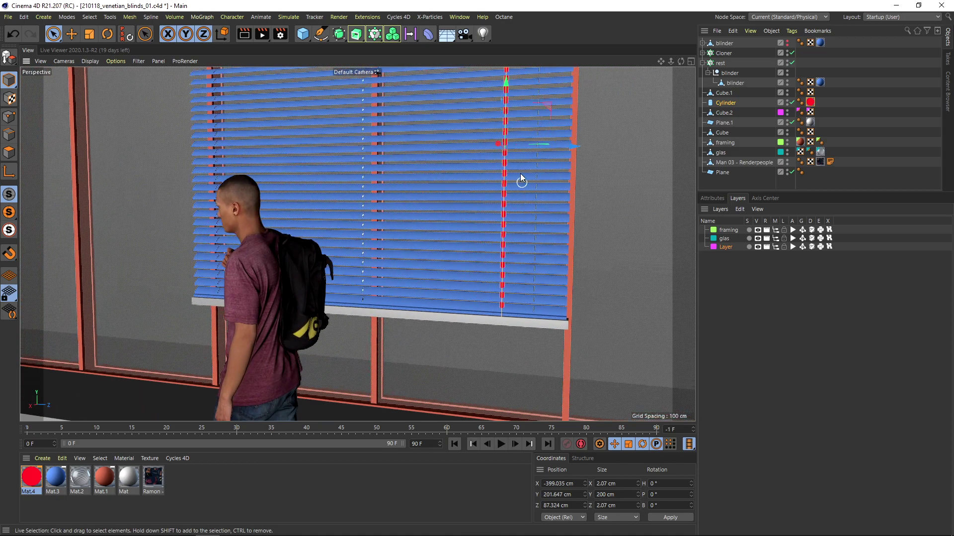
Step: Shift the red cylinder along the slats to about 105.3 cm in Z and thin it to 0.4 cm in diameter
{"action": "left_click_drag", "start_coordinate": [573, 143], "coordinate": [609, 145]}
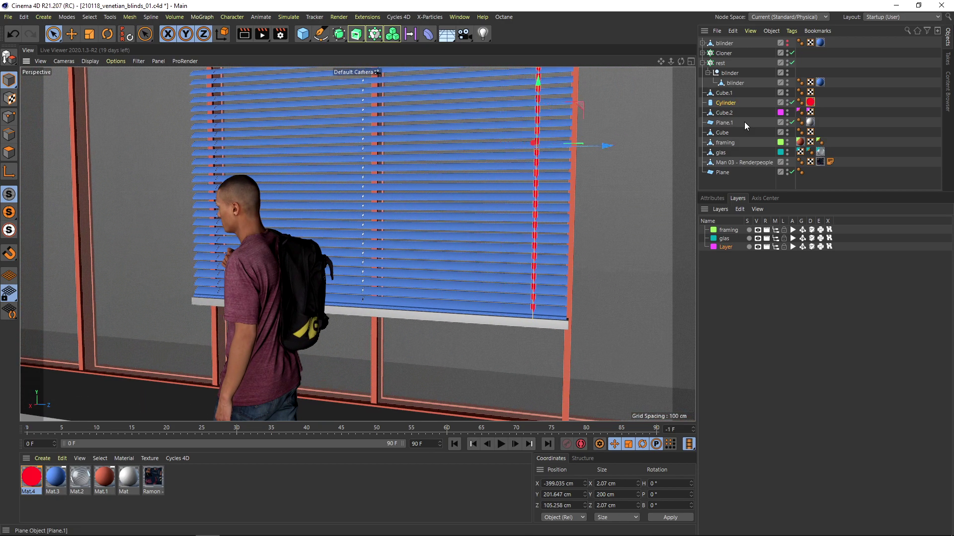
{"action": "left_click", "coordinate": [714, 199]}
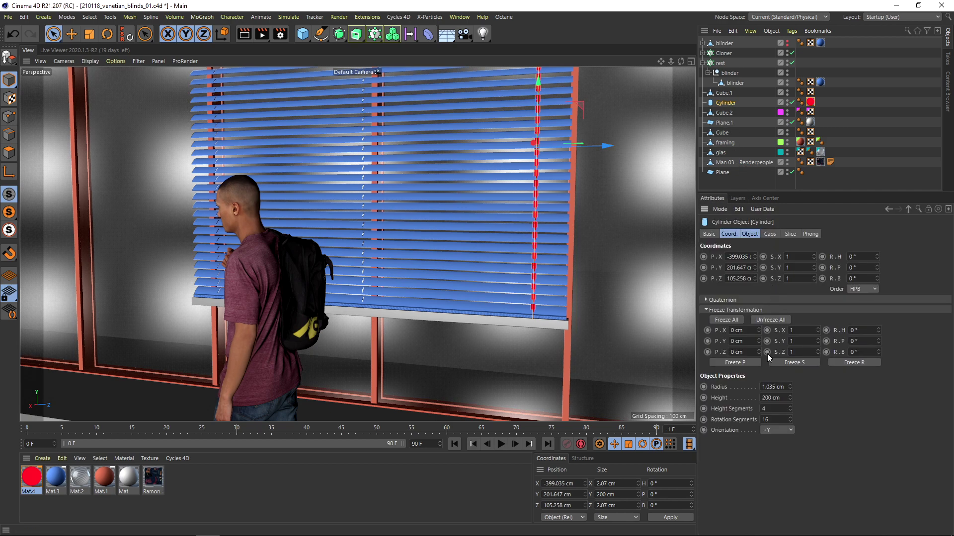
{"action": "key", "text": "Return"}
{"action": "left_click_drag", "start_coordinate": [496, 230], "coordinate": [461, 239], "text": "alt"}
{"action": "right_click_drag", "start_coordinate": [461, 239], "coordinate": [587, 192], "text": "alt"}
{"action": "left_click", "coordinate": [837, 137]}
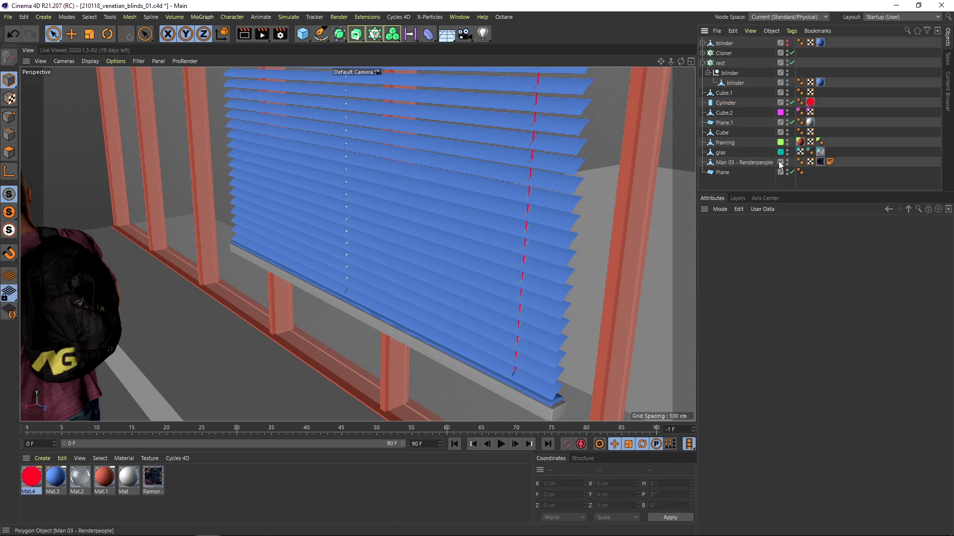
{"action": "right_click_drag", "start_coordinate": [572, 234], "coordinate": [501, 297], "text": "alt"}
{"action": "mouse_move", "coordinate": [501, 297]}
{"action": "left_mouse_down", "text": "alt"}
{"action": "mouse_move", "coordinate": [504, 282]}
{"action": "mouse_move", "coordinate": [499, 297]}
{"action": "left_mouse_up", "text": "alt"}
{"action": "right_click_drag", "start_coordinate": [500, 297], "coordinate": [560, 270], "text": "alt"}
{"action": "left_click_drag", "start_coordinate": [559, 270], "coordinate": [526, 264], "text": "alt"}
{"action": "right_click_drag", "start_coordinate": [526, 264], "coordinate": [545, 253], "text": "alt"}
Step: Convert the cylinder to an editable object and isolate it by soloing a new layer assigned to it
{"action": "left_click", "coordinate": [724, 103]}
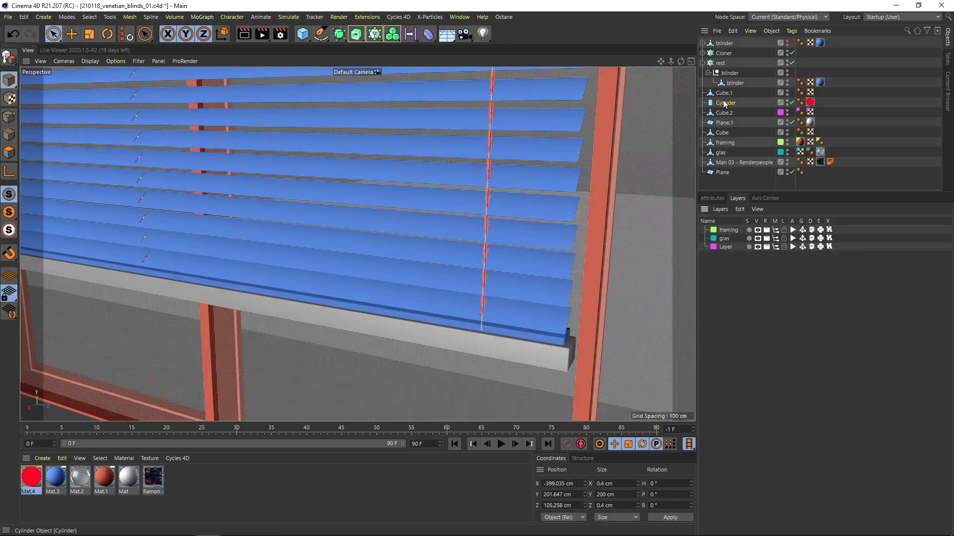
{"action": "left_click", "coordinate": [9, 58]}
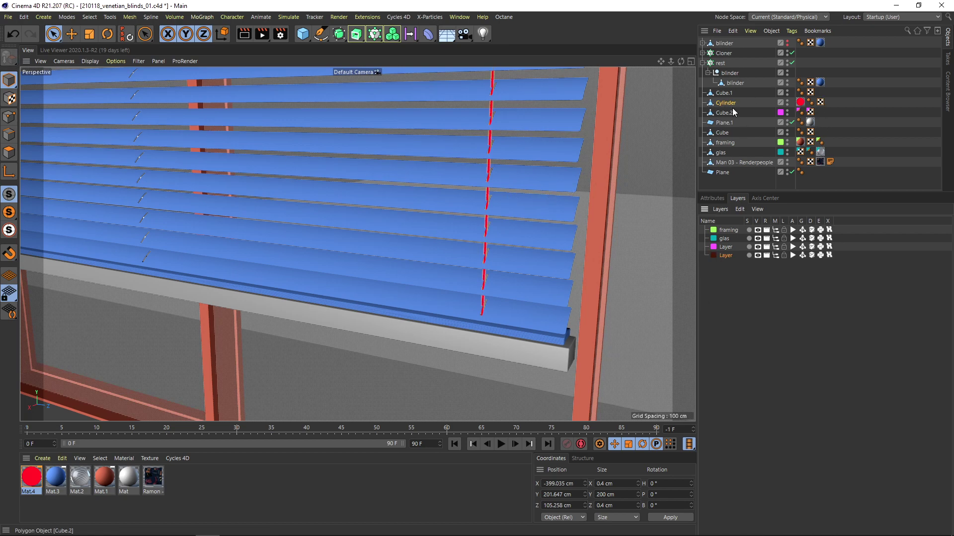
{"action": "left_click_drag", "start_coordinate": [729, 259], "coordinate": [728, 257]}
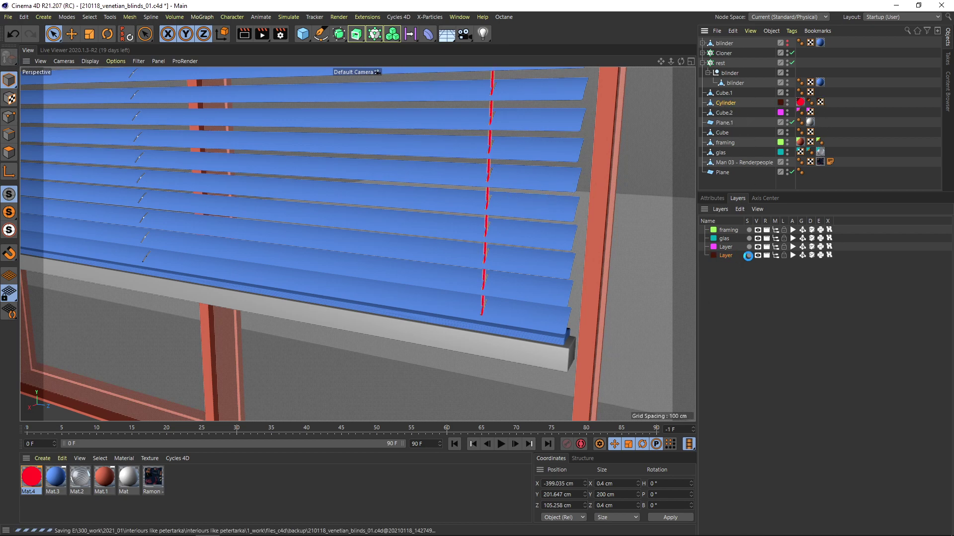
{"action": "left_click", "coordinate": [748, 255]}
Step: Select the points at the cylinder's lower end and use Axis Center to move the object axis to the selected points
{"action": "right_click_drag", "start_coordinate": [496, 256], "coordinate": [421, 298], "text": "alt"}
{"action": "mouse_move", "coordinate": [491, 235]}
{"action": "middle_mouse_down", "text": "alt"}
{"action": "mouse_move", "coordinate": [487, 269]}
{"action": "mouse_move", "coordinate": [478, 241]}
{"action": "middle_mouse_up", "text": "alt"}
{"action": "left_click", "coordinate": [9, 119]}
{"action": "left_click_drag", "start_coordinate": [53, 34], "coordinate": [94, 63]}
{"action": "left_click_drag", "start_coordinate": [400, 248], "coordinate": [566, 272]}
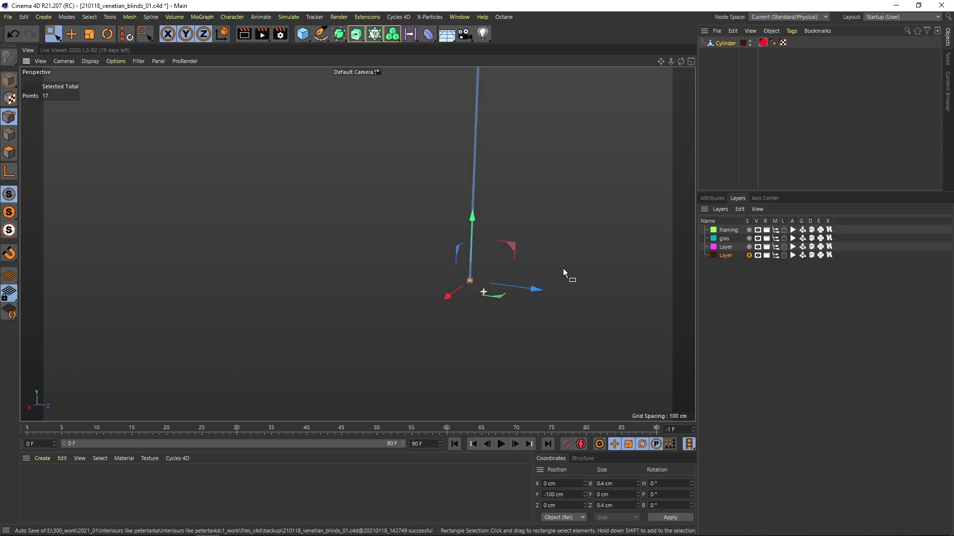
{"action": "scroll", "coordinate": [575, 264], "scroll_direction": "up", "scroll_amount": 10}
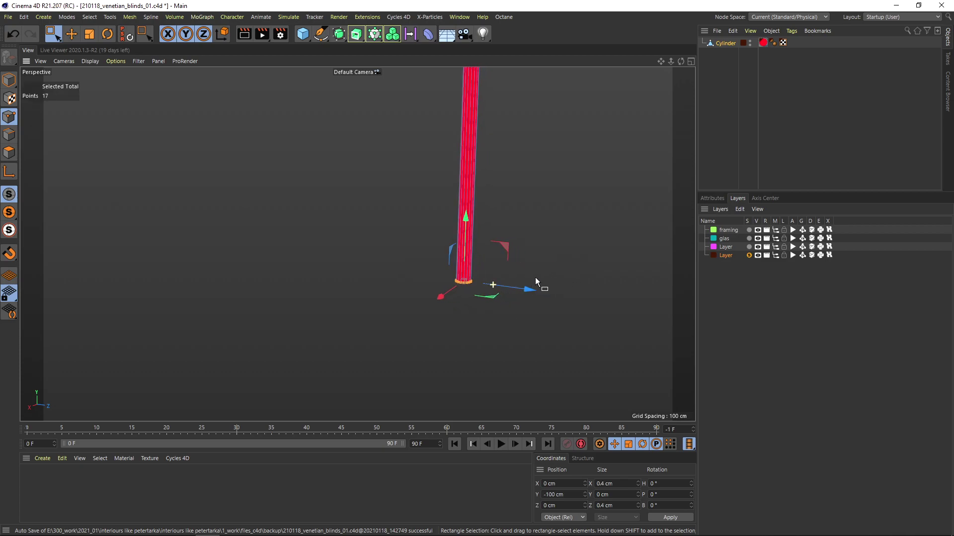
{"action": "left_click", "coordinate": [759, 198]}
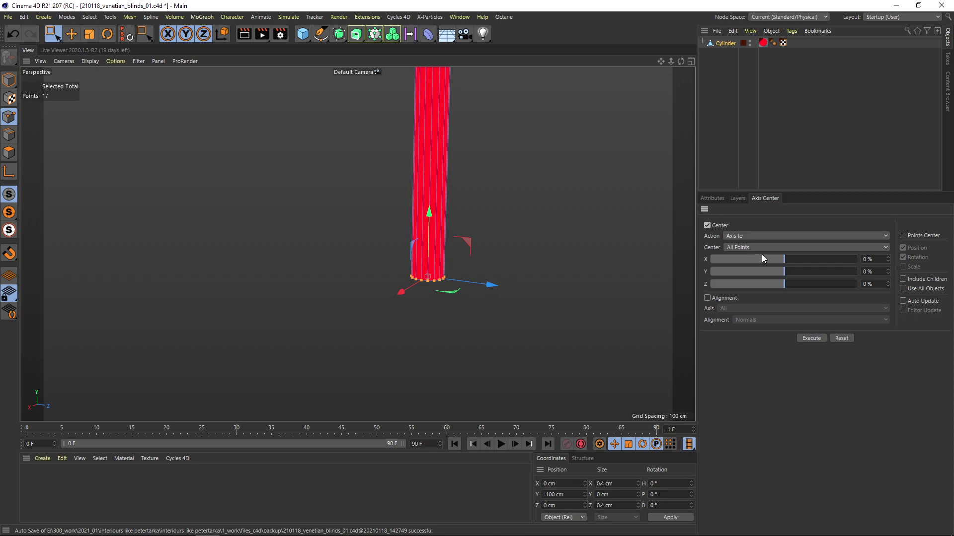
{"action": "left_click", "coordinate": [753, 247]}
{"action": "left_click", "coordinate": [740, 270]}
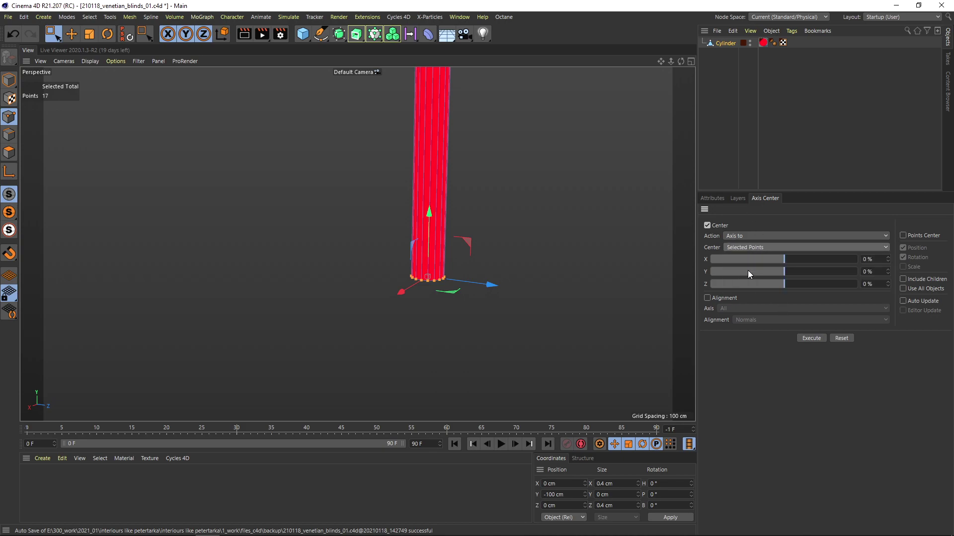
{"action": "left_click", "coordinate": [808, 338]}
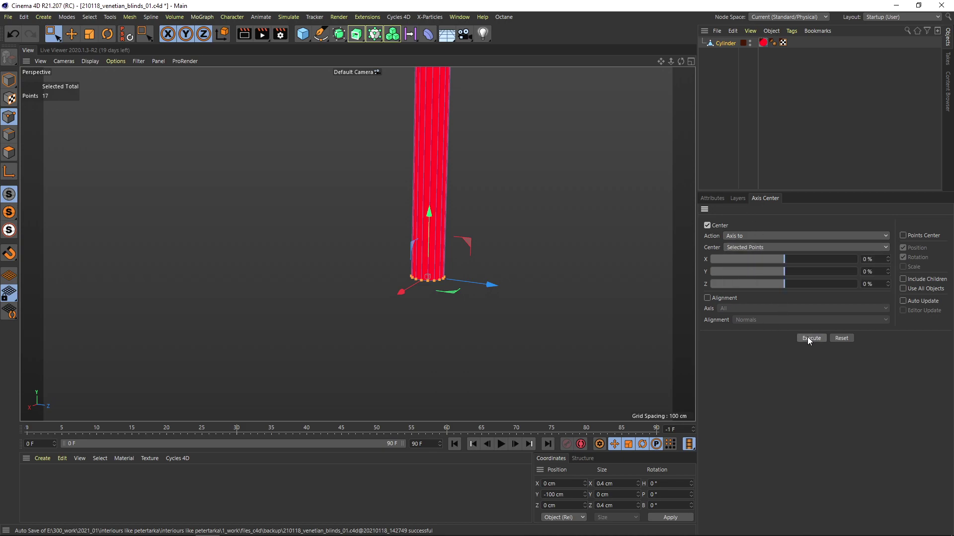
Step: Return to model mode with live selection and turn off the solo of the cylinder's layer
{"action": "left_click", "coordinate": [12, 79]}
{"action": "left_click_drag", "start_coordinate": [54, 37], "coordinate": [82, 45]}
{"action": "scroll", "coordinate": [399, 259], "scroll_direction": "down", "scroll_amount": 6}
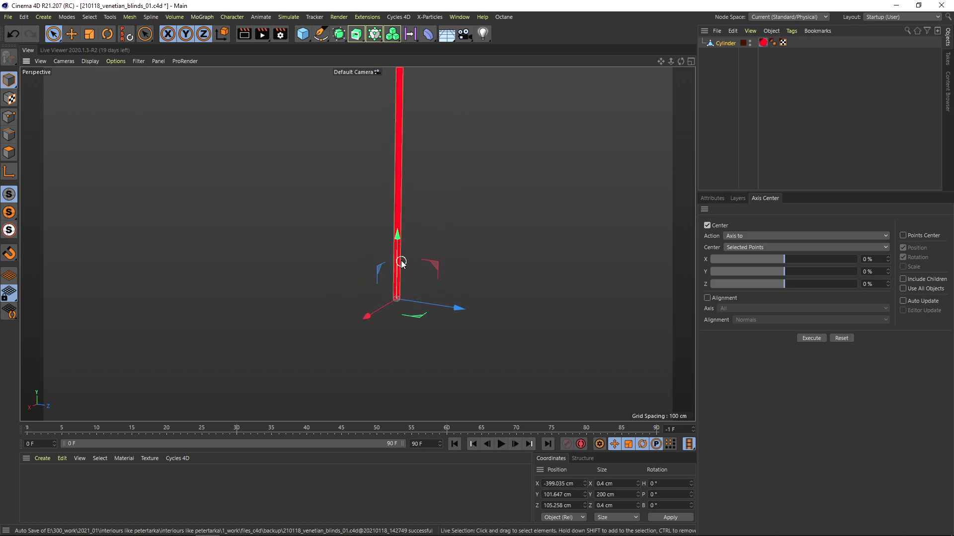
{"action": "left_click", "coordinate": [714, 197]}
{"action": "left_click", "coordinate": [738, 198]}
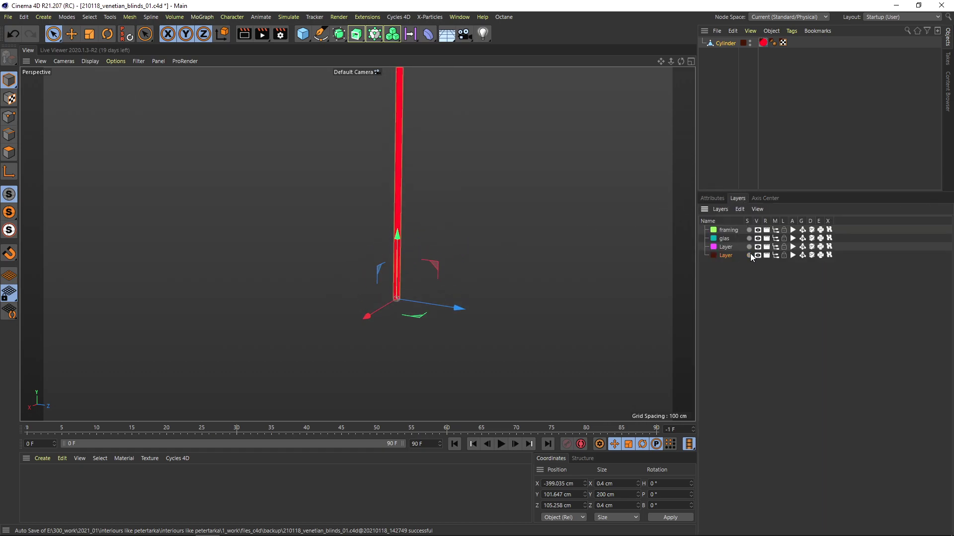
{"action": "left_click", "coordinate": [749, 256]}
Step: Show shading with lines and fit the cylinder into the slat notch at about -397.5 cm in X and 105.6 cm in Z
{"action": "scroll", "coordinate": [430, 225], "scroll_direction": "up", "scroll_amount": 8}
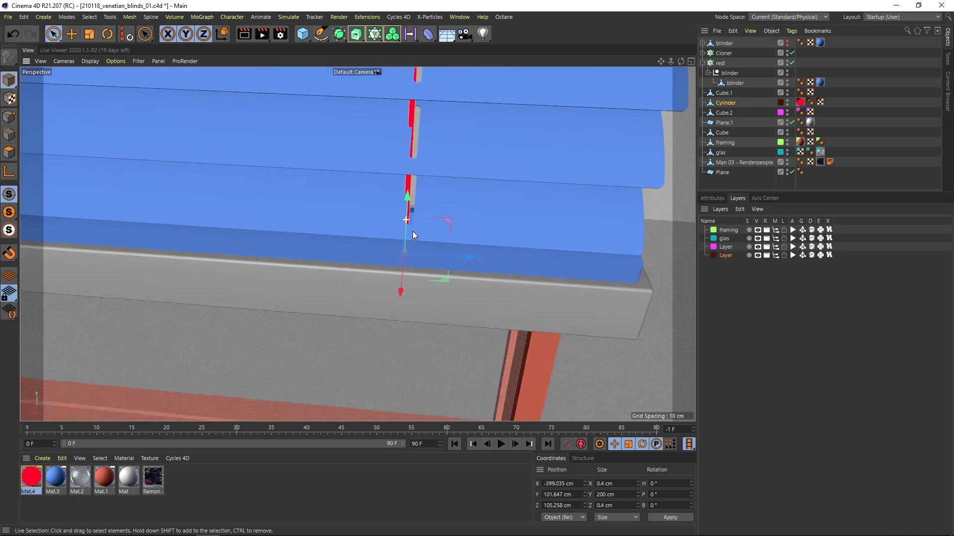
{"action": "left_click_drag", "start_coordinate": [443, 282], "coordinate": [454, 297]}
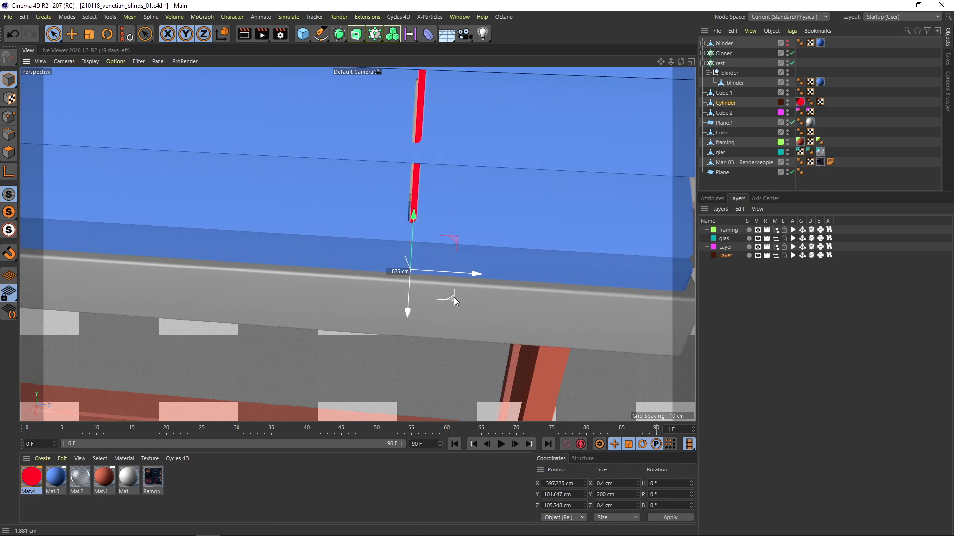
{"action": "scroll", "coordinate": [430, 264], "scroll_direction": "up", "scroll_amount": 4}
{"action": "left_click", "coordinate": [90, 61]}
{"action": "left_click", "coordinate": [104, 85]}
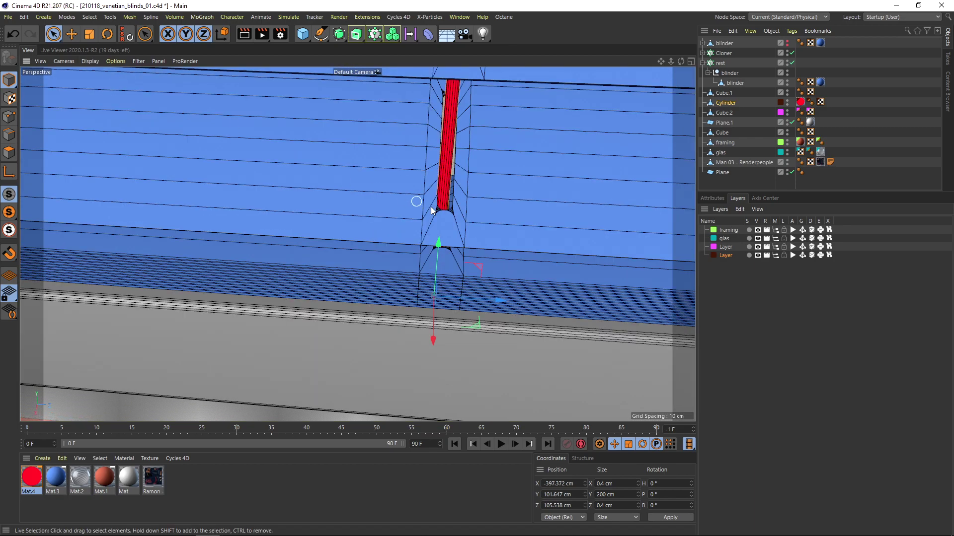
{"action": "middle_click_drag", "start_coordinate": [455, 230], "coordinate": [421, 230], "text": "alt"}
{"action": "scroll", "coordinate": [420, 230], "scroll_direction": "up", "scroll_amount": 1}
{"action": "left_click_drag", "start_coordinate": [437, 336], "coordinate": [440, 332]}
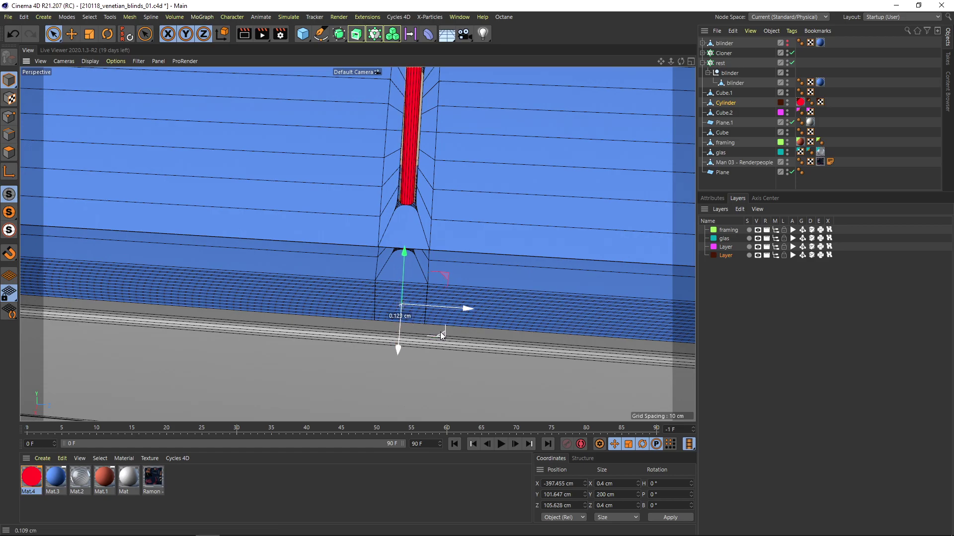
Step: Restore shading without lines and scale the cylinder in Y to about 326.6 cm so it reaches the head box
{"action": "left_click_drag", "start_coordinate": [405, 221], "coordinate": [309, 201], "text": "alt"}
{"action": "scroll", "coordinate": [408, 199], "scroll_direction": "down", "scroll_amount": 12}
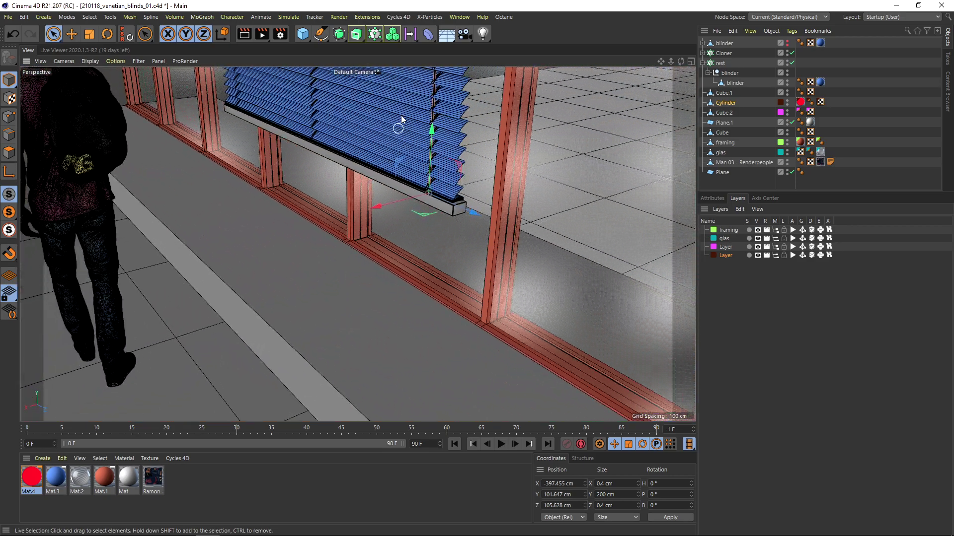
{"action": "middle_click_drag", "start_coordinate": [401, 119], "coordinate": [398, 178], "text": "alt"}
{"action": "scroll", "coordinate": [395, 199], "scroll_direction": "down", "scroll_amount": 3}
{"action": "mouse_move", "coordinate": [384, 237]}
{"action": "left_mouse_down", "text": "alt"}
{"action": "mouse_move", "coordinate": [386, 199]}
{"action": "mouse_move", "coordinate": [421, 154]}
{"action": "mouse_move", "coordinate": [394, 185]}
{"action": "mouse_move", "coordinate": [411, 164]}
{"action": "mouse_move", "coordinate": [416, 199]}
{"action": "left_mouse_up", "text": "alt"}
{"action": "left_click", "coordinate": [91, 62]}
{"action": "left_click", "coordinate": [98, 77]}
{"action": "left_click", "coordinate": [90, 34]}
{"action": "left_click_drag", "start_coordinate": [410, 311], "coordinate": [405, 306]}
{"action": "middle_click_drag", "start_coordinate": [396, 196], "coordinate": [400, 249], "text": "alt"}
{"action": "scroll", "coordinate": [400, 249], "scroll_direction": "down", "scroll_amount": 4}
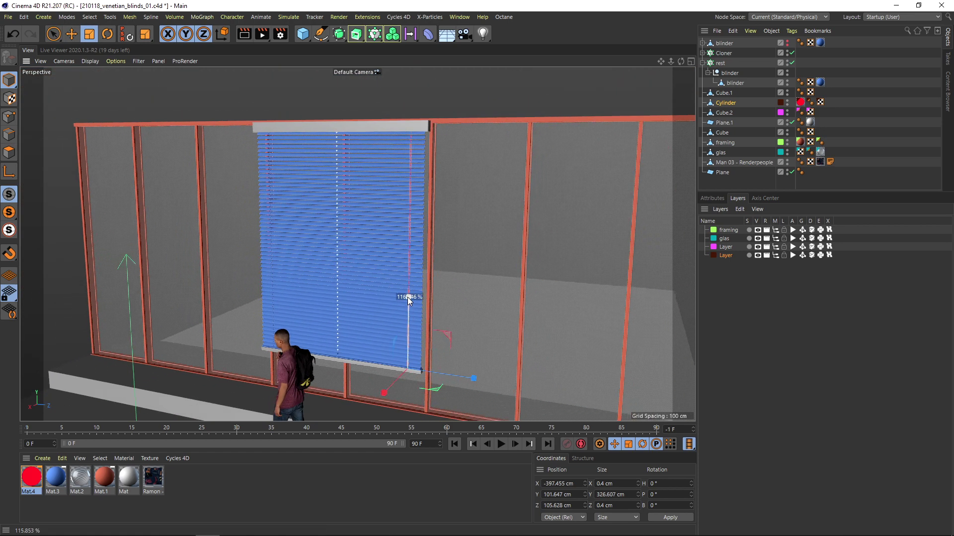
Step: Duplicate the red cord cylinder onto the opposite long edge of the slats at the same end of the blind
{"action": "left_click_drag", "start_coordinate": [408, 297], "coordinate": [398, 319], "text": "alt"}
{"action": "right_click_drag", "start_coordinate": [397, 319], "coordinate": [441, 293], "text": "alt"}
{"action": "left_click_drag", "start_coordinate": [56, 37], "coordinate": [67, 43]}
{"action": "left_click", "coordinate": [72, 47]}
{"action": "scroll", "coordinate": [397, 298], "scroll_direction": "up", "scroll_amount": 8}
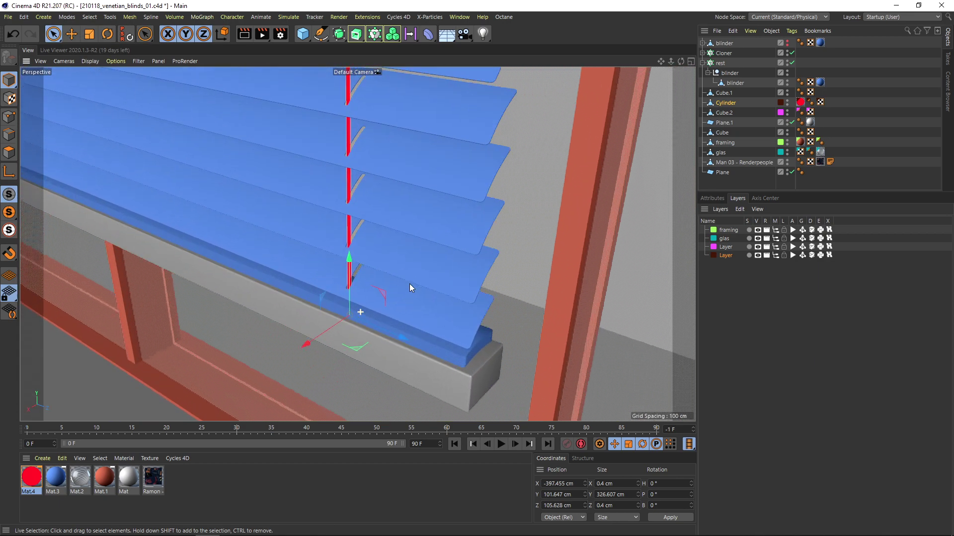
{"action": "scroll", "coordinate": [313, 287], "scroll_direction": "up", "scroll_amount": 5}
{"action": "left_click_drag", "start_coordinate": [326, 364], "coordinate": [353, 343]}
Step: Select both cord cylinders and duplicate them to the middle notches of the slats, at about 0.1 cm in Z
{"action": "scroll", "coordinate": [362, 238], "scroll_direction": "down", "scroll_amount": 3}
{"action": "left_click_drag", "start_coordinate": [733, 50], "coordinate": [733, 51]}
{"action": "left_click", "coordinate": [727, 43], "text": "ctrl"}
{"action": "scroll", "coordinate": [544, 211], "scroll_direction": "down", "scroll_amount": 3}
{"action": "left_click_drag", "start_coordinate": [439, 258], "coordinate": [356, 236], "text": "alt"}
{"action": "scroll", "coordinate": [356, 237], "scroll_direction": "up", "scroll_amount": 5}
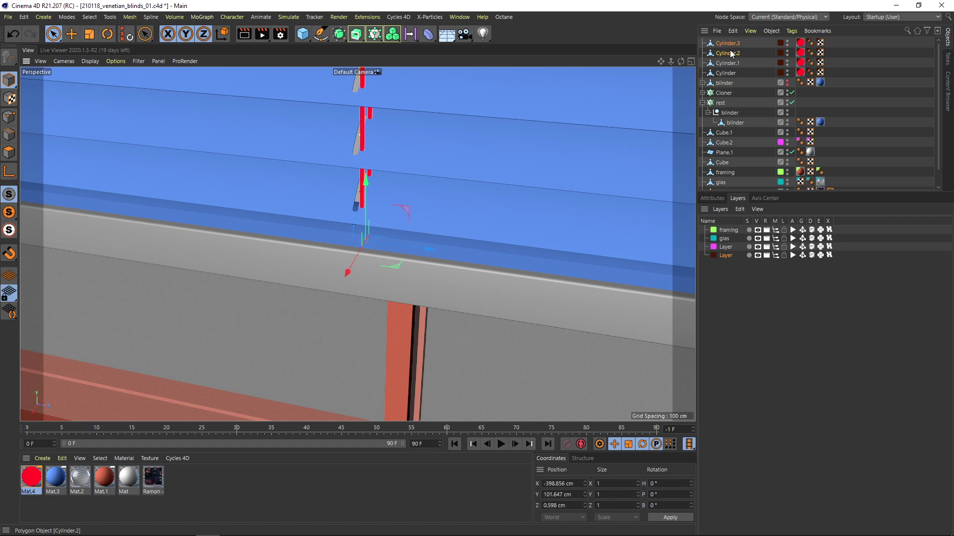
{"action": "scroll", "coordinate": [372, 189], "scroll_direction": "up", "scroll_amount": 5}
{"action": "left_click_drag", "start_coordinate": [460, 303], "coordinate": [460, 301]}
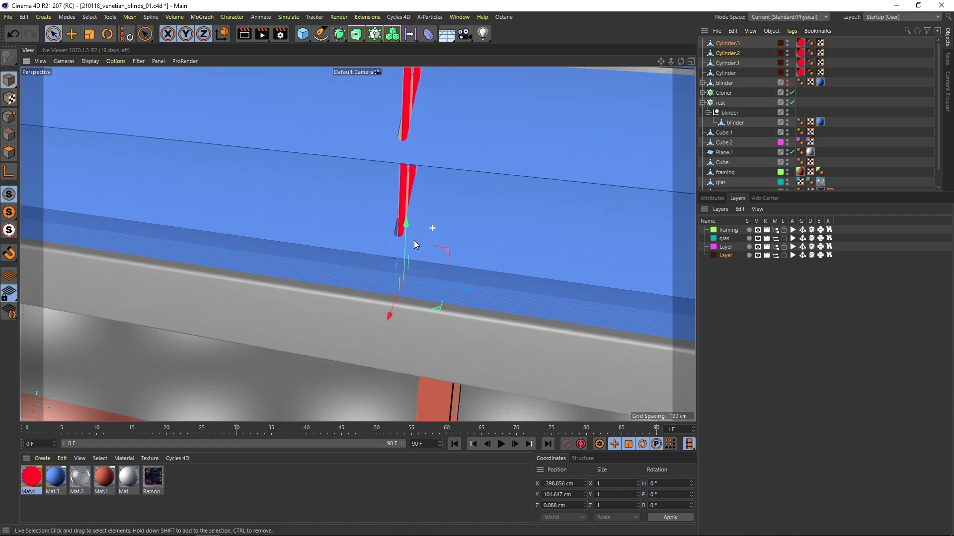
Step: Duplicate the middle cord pair to the far end of the slats, near -104.9 cm in Z, and fit it into the notches
{"action": "scroll", "coordinate": [421, 235], "scroll_direction": "down", "scroll_amount": 6}
{"action": "left_click_drag", "start_coordinate": [567, 312], "coordinate": [260, 287]}
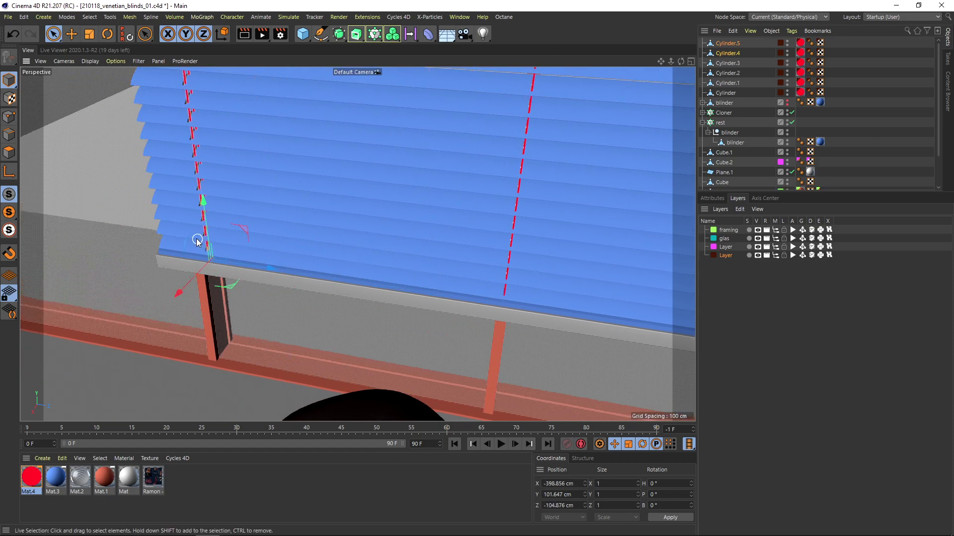
{"action": "scroll", "coordinate": [198, 242], "scroll_direction": "up", "scroll_amount": 5}
{"action": "left_click_drag", "start_coordinate": [518, 403], "coordinate": [497, 412]}
{"action": "left_click", "coordinate": [861, 145]}
{"action": "left_click_drag", "start_coordinate": [360, 221], "coordinate": [401, 226], "text": "alt"}
{"action": "right_click_drag", "start_coordinate": [400, 223], "coordinate": [452, 177], "text": "alt"}
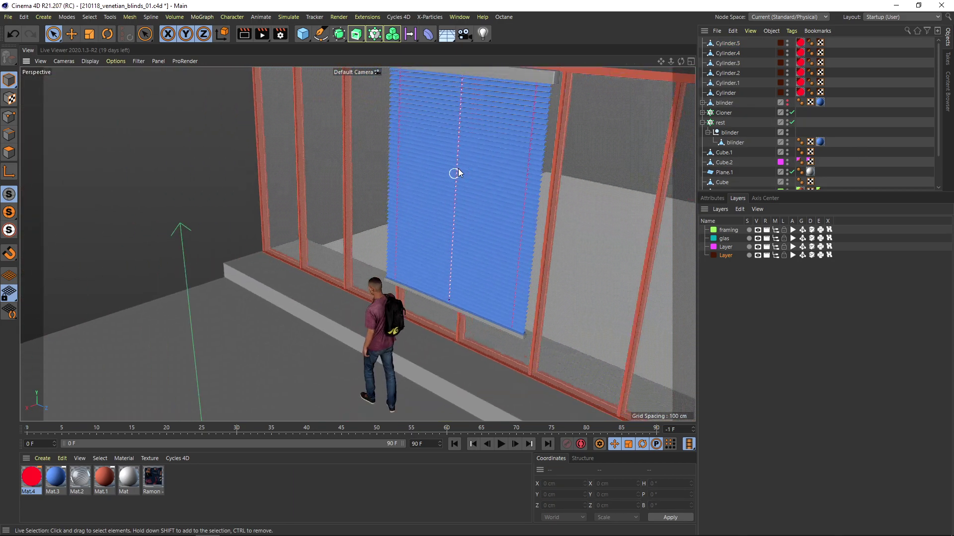
{"action": "middle_click_drag", "start_coordinate": [452, 177], "coordinate": [454, 245], "text": "alt"}
{"action": "left_click_drag", "start_coordinate": [359, 245], "coordinate": [455, 243], "text": "alt"}
{"action": "right_click_drag", "start_coordinate": [446, 227], "coordinate": [465, 216], "text": "alt"}
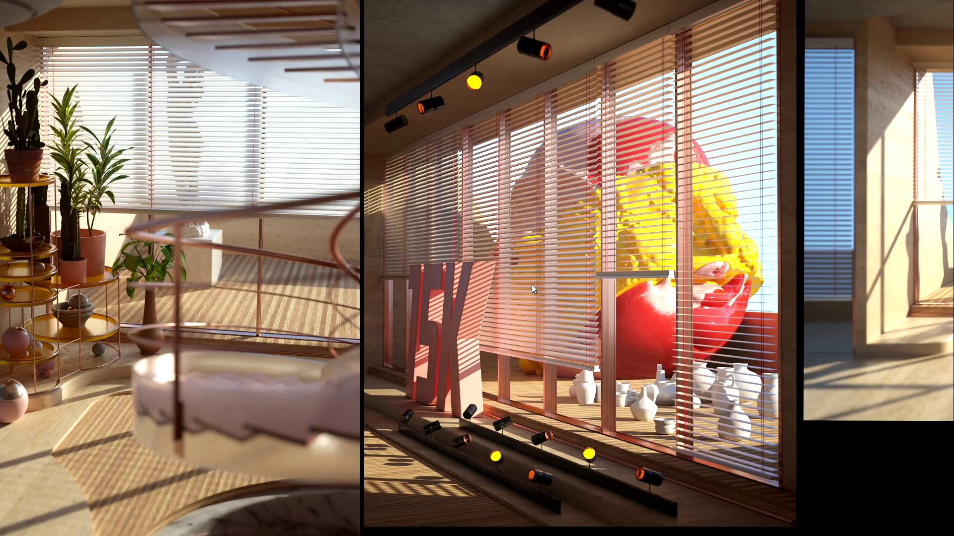